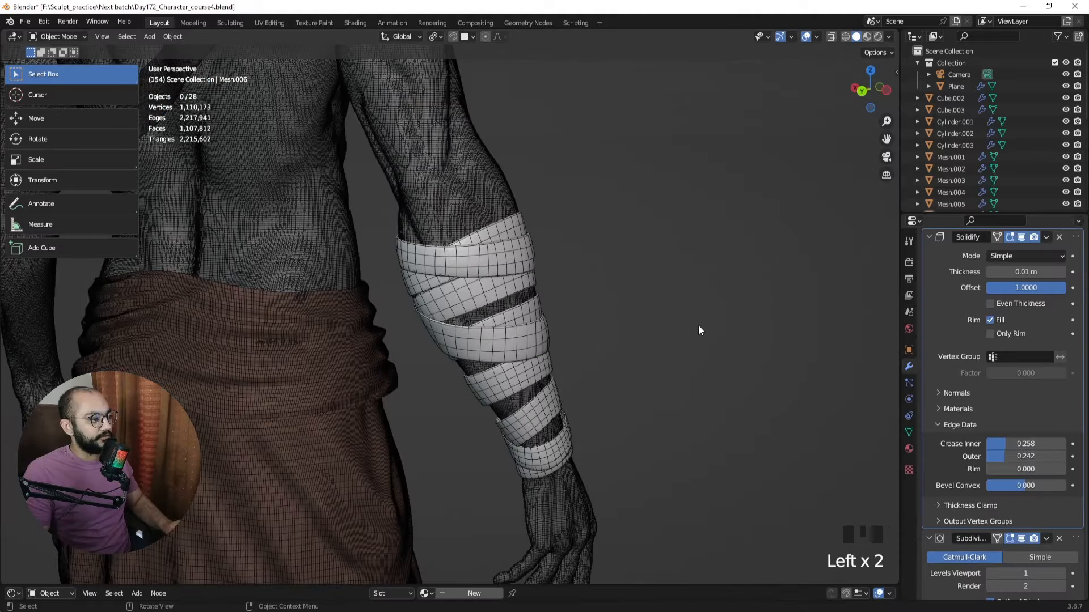
# Put the character's body mesh into Sculpt Mode with the Mask brush active.
pyautogui.moveTo(699, 328); pyautogui.dragTo(584, 203, button='middle')
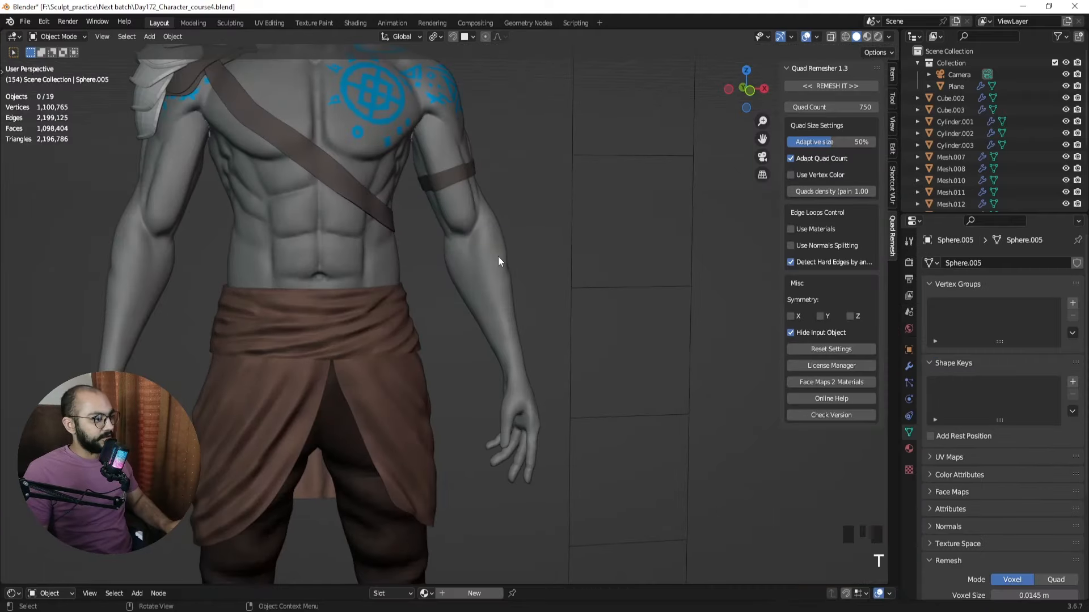
pyautogui.moveTo(498, 257)
pyautogui.mouseDown(button='middle')
pyautogui.moveTo(465, 252)
pyautogui.moveTo(482, 252)
pyautogui.mouseUp(button='middle')
pyautogui.click(482, 252)
pyautogui.hotkey('ctrl', 'Tab')
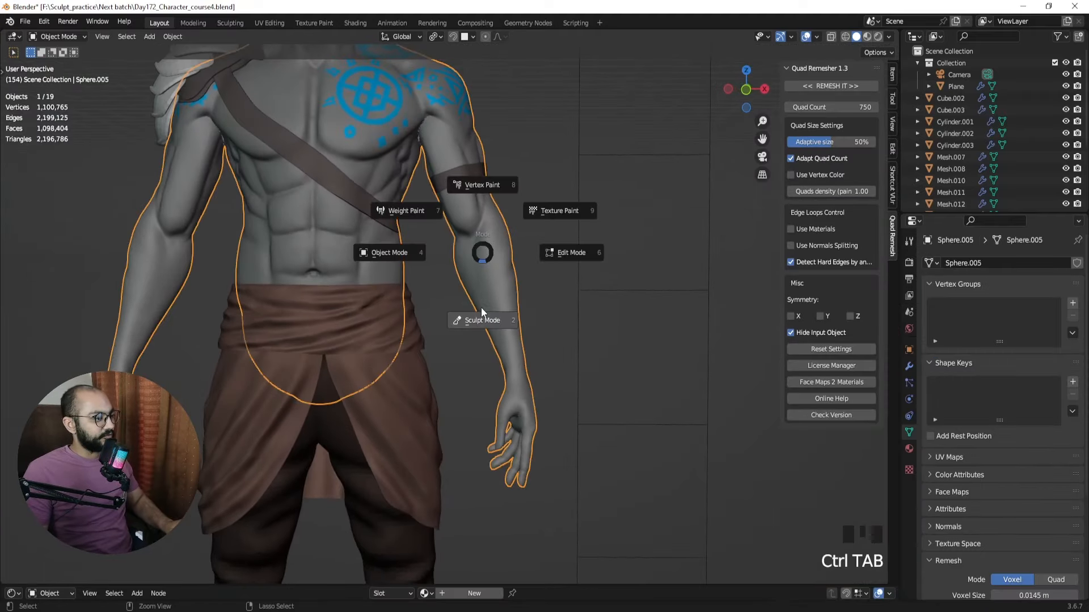
pyautogui.click(481, 307)
pyautogui.keyDown('shift'); pyautogui.moveTo(291, 291); pyautogui.dragTo(391, 340, button='middle'); pyautogui.keyUp('shift')
pyautogui.moveTo(288, 245)
pyautogui.keyDown('shift'); pyautogui.mouseDown(button='middle')
pyautogui.moveTo(369, 286)
pyautogui.moveTo(360, 267)
pyautogui.moveTo(414, 264)
pyautogui.mouseUp(button='middle'); pyautogui.keyUp('shift')
pyautogui.press('m')
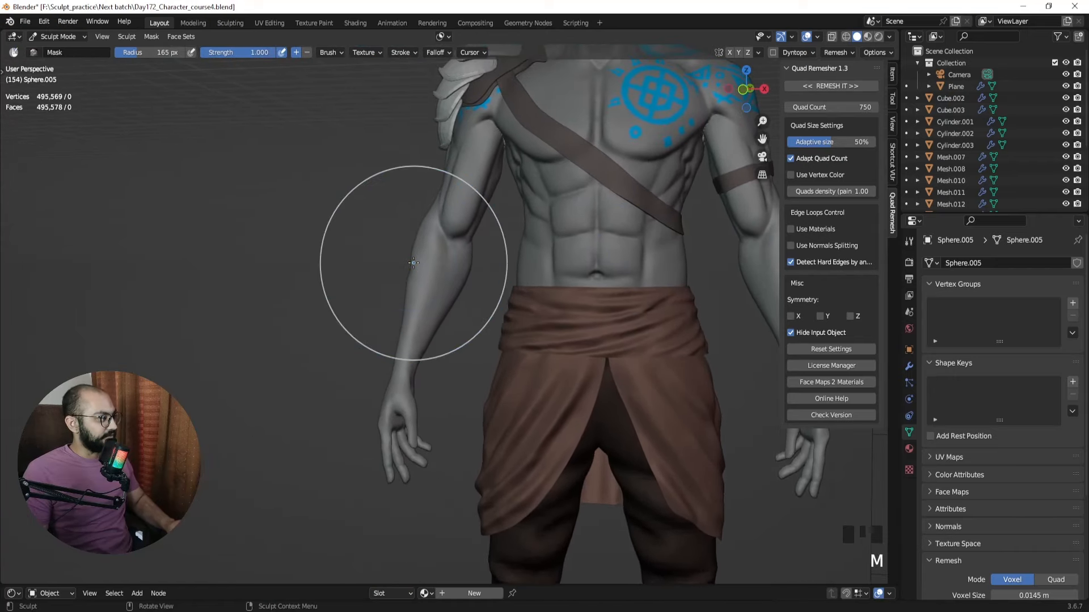
# Switch the masking tool to Lasso Mask for masking freehand regions of the body.
pyautogui.press('t')
pyautogui.scroll(-17, 55, 242)
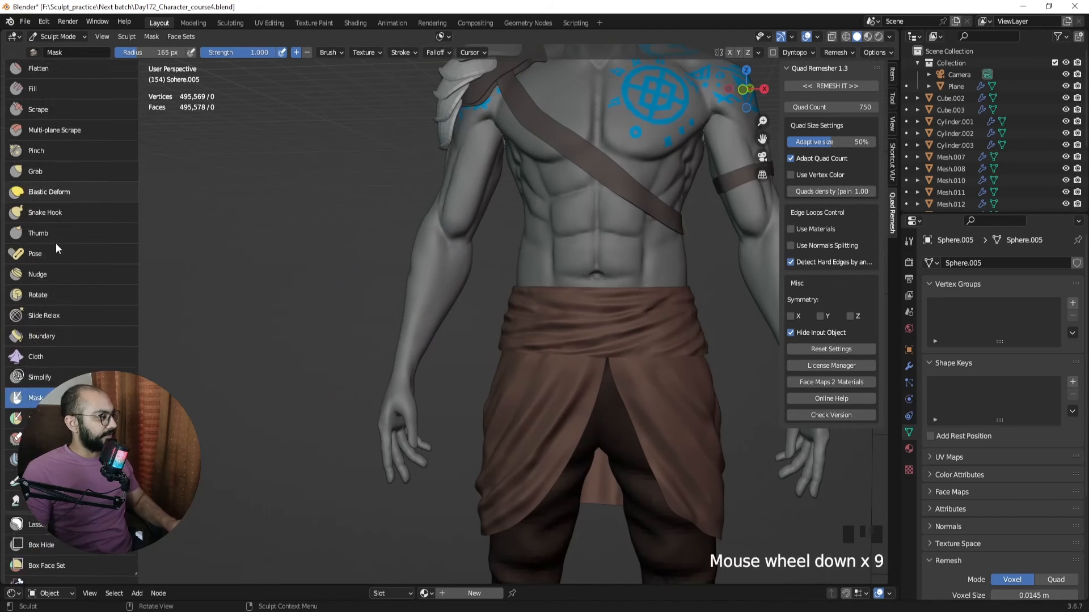
pyautogui.scroll(-4, 68, 264)
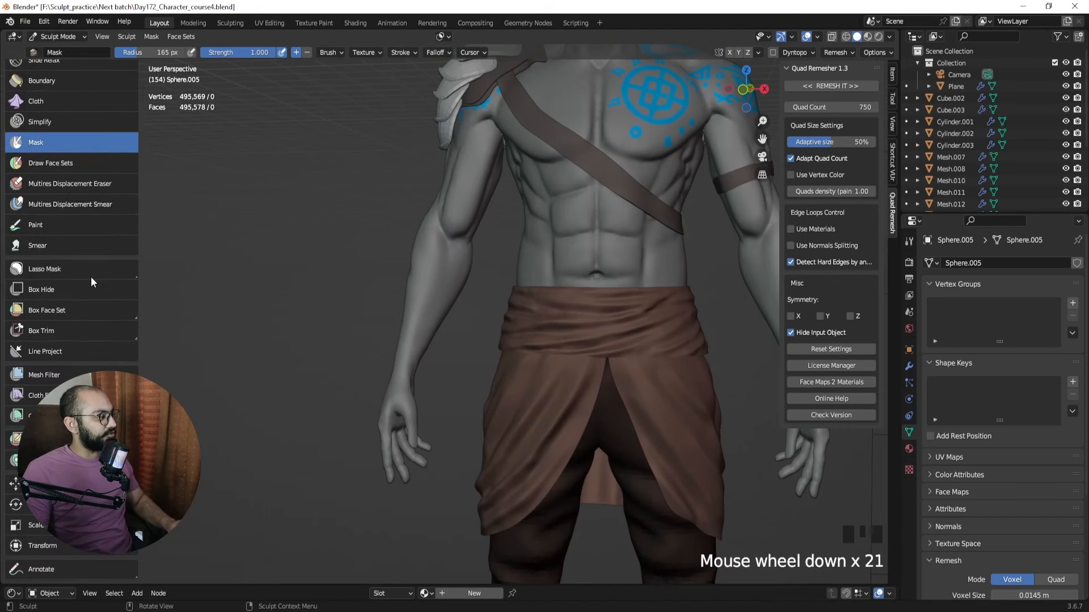
pyautogui.click(54, 269)
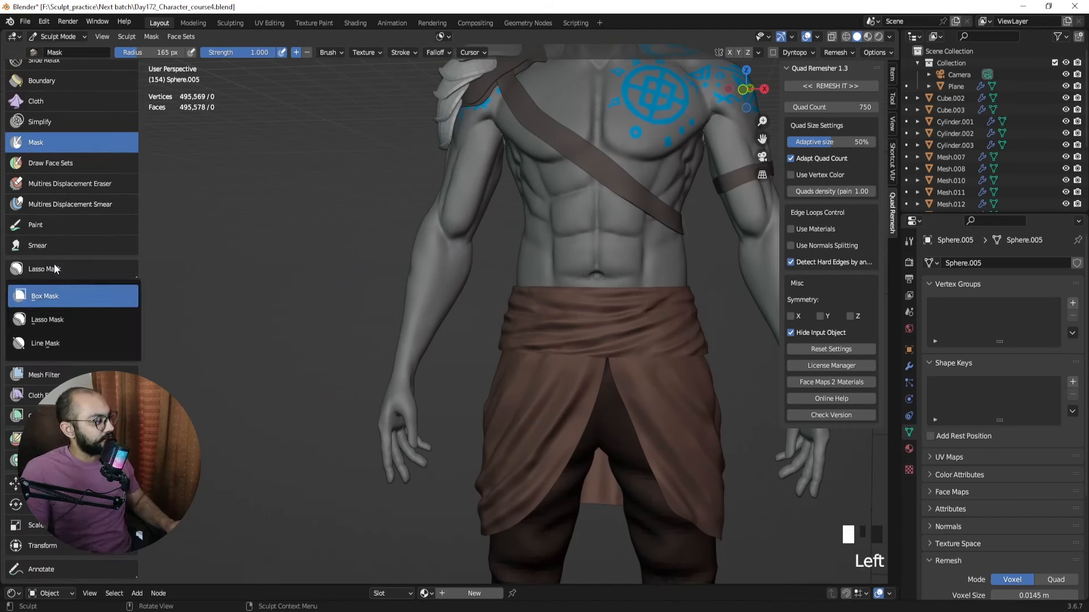
pyautogui.click(63, 294)
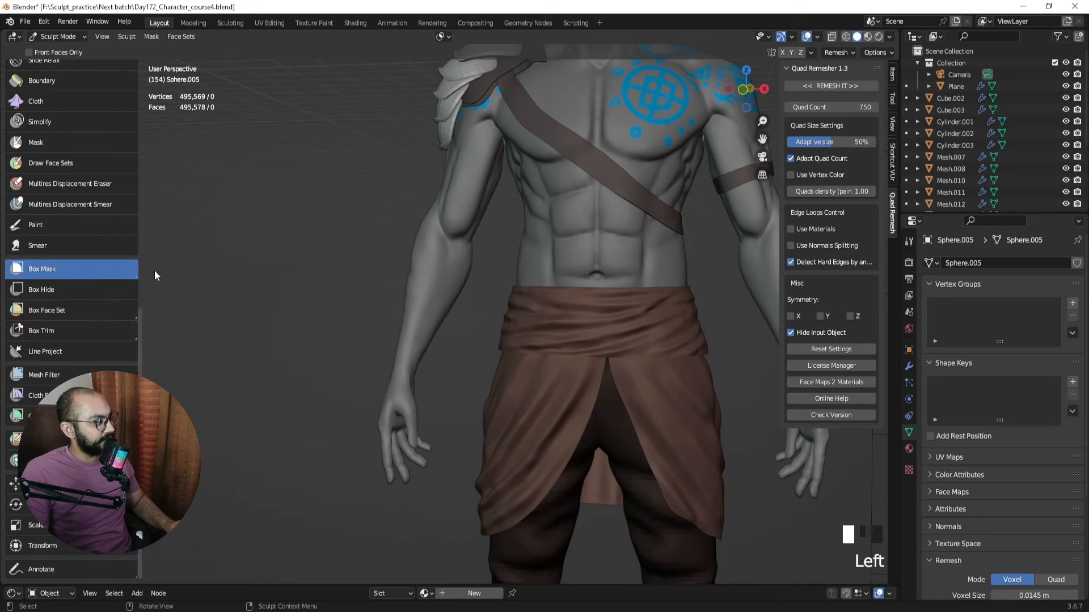
pyautogui.click(93, 271)
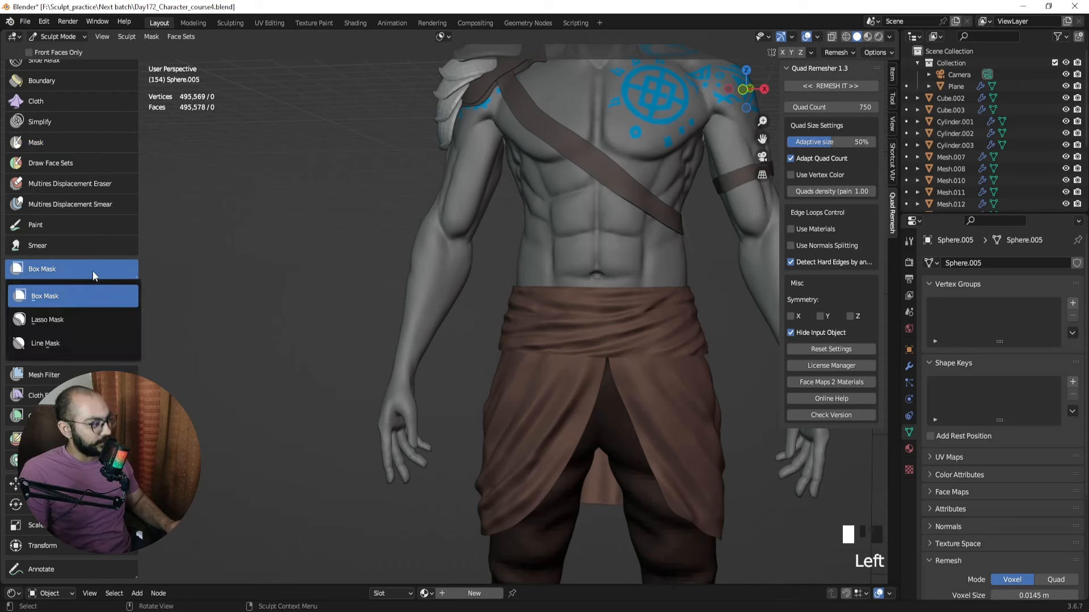
pyautogui.click(93, 320)
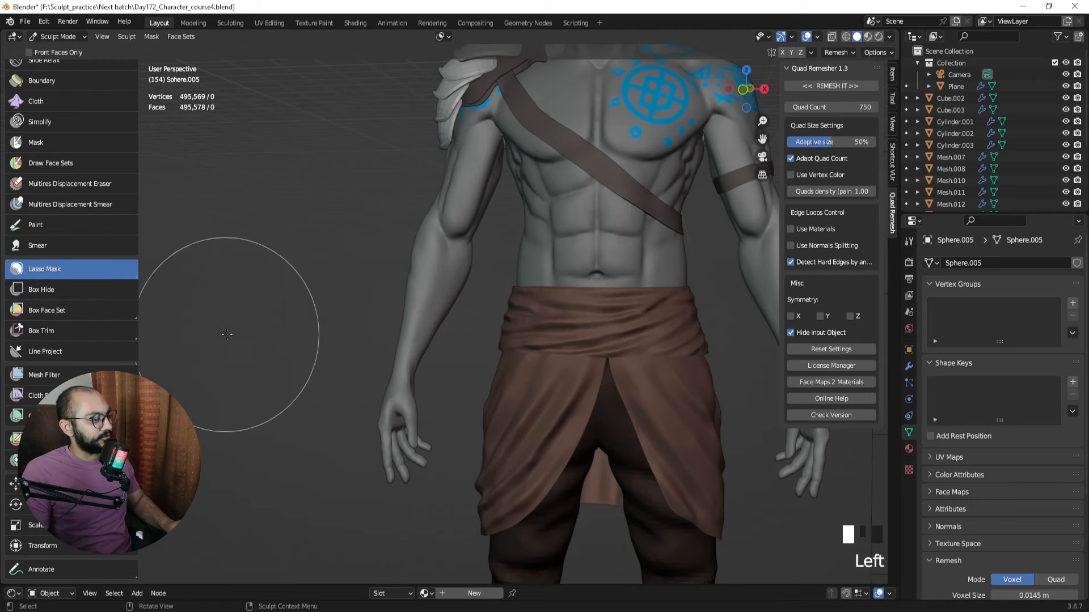
# Frame the character's right forearm and reduce the brush radius to suit it.
pyautogui.moveTo(272, 329); pyautogui.dragTo(285, 334, button='middle')
pyautogui.keyDown('shift'); pyautogui.moveTo(366, 327); pyautogui.dragTo(351, 322, button='middle'); pyautogui.keyUp('shift')
pyautogui.press('f')
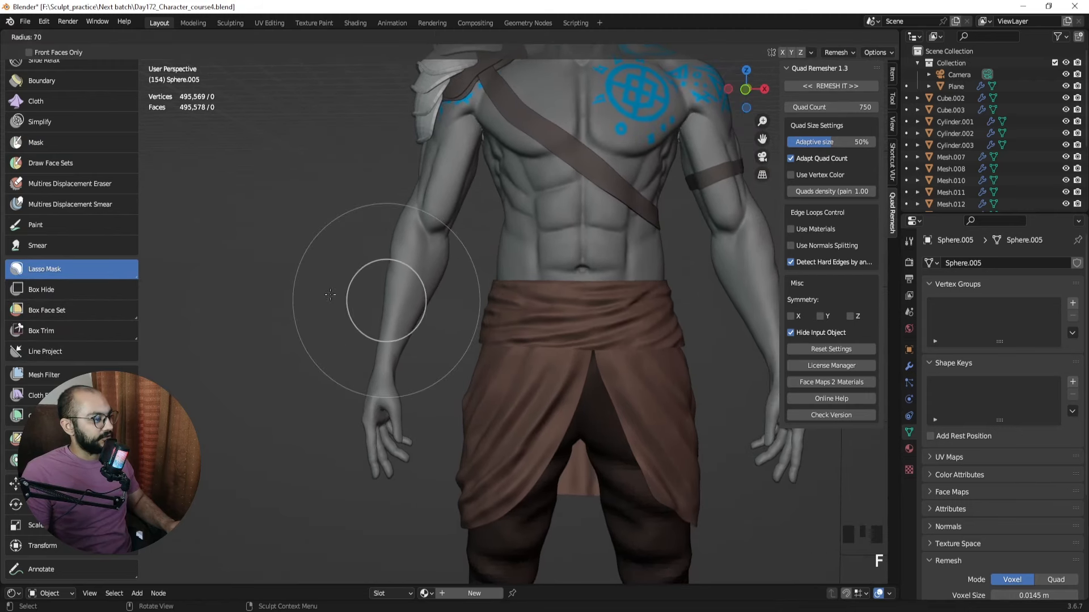
pyautogui.click(421, 300)
# Lasso-mask a narrow slanted band around the middle of the right forearm, undoing and redrawing unsatisfactory attempts.
pyautogui.moveTo(369, 276)
pyautogui.mouseDown()
pyautogui.moveTo(448, 307)
pyautogui.moveTo(433, 328)
pyautogui.moveTo(338, 318)
pyautogui.mouseUp()
pyautogui.hotkey('ctrl', 'z')
pyautogui.moveTo(338, 318)
pyautogui.mouseDown(button='middle')
pyautogui.moveTo(560, 305)
pyautogui.moveTo(425, 304)
pyautogui.mouseUp(button='middle')
pyautogui.hotkey('ctrl', 'z')
pyautogui.moveTo(386, 282)
pyautogui.mouseDown()
pyautogui.moveTo(461, 323)
pyautogui.moveTo(355, 301)
pyautogui.moveTo(448, 302)
pyautogui.moveTo(346, 267)
pyautogui.mouseUp()
pyautogui.hotkey('ctrl', 'z')
pyautogui.moveTo(346, 268)
pyautogui.mouseDown(button='middle')
pyautogui.moveTo(640, 314)
pyautogui.moveTo(440, 311)
pyautogui.moveTo(409, 325)
pyautogui.mouseUp(button='middle')
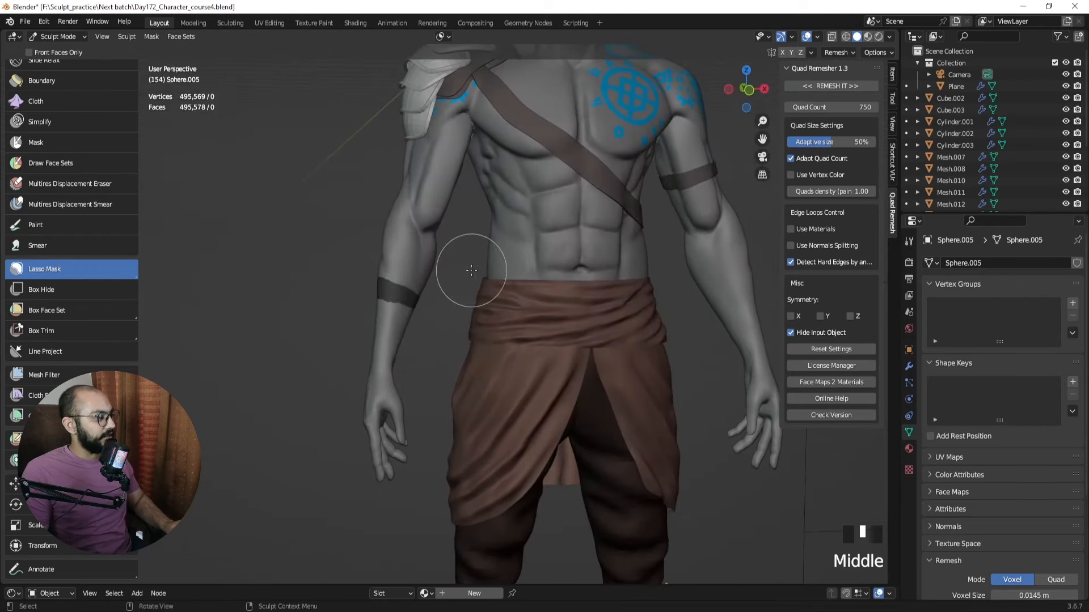
# Extract the masked forearm band as a separate mesh with threshold 0.5, 4 smooth iterations, a boundary loop and projection to the sculpt.
pyautogui.moveTo(471, 270); pyautogui.dragTo(494, 302, button='middle')
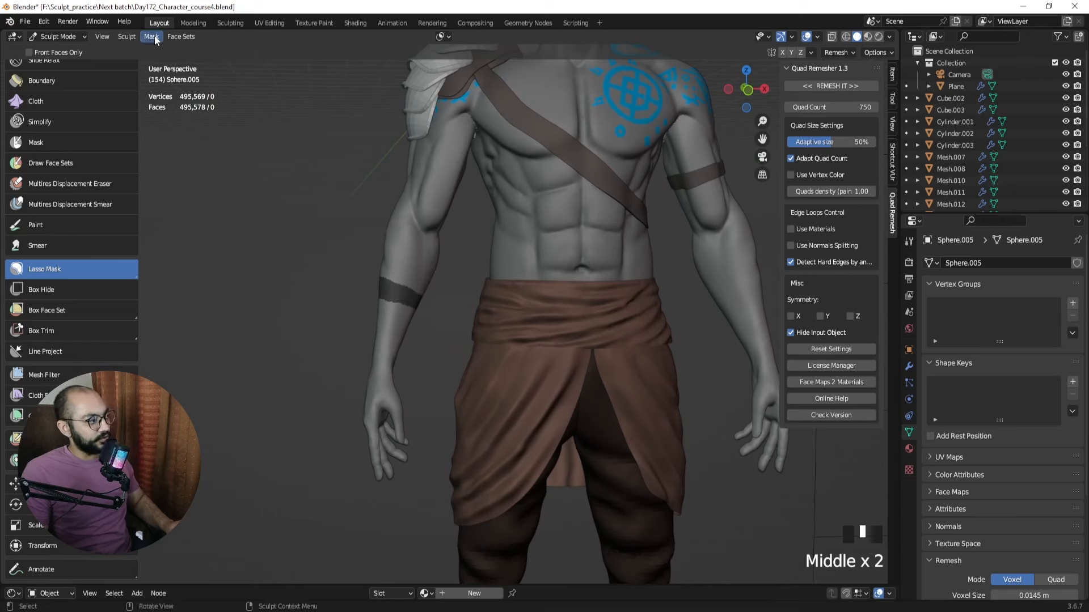
pyautogui.click(152, 37)
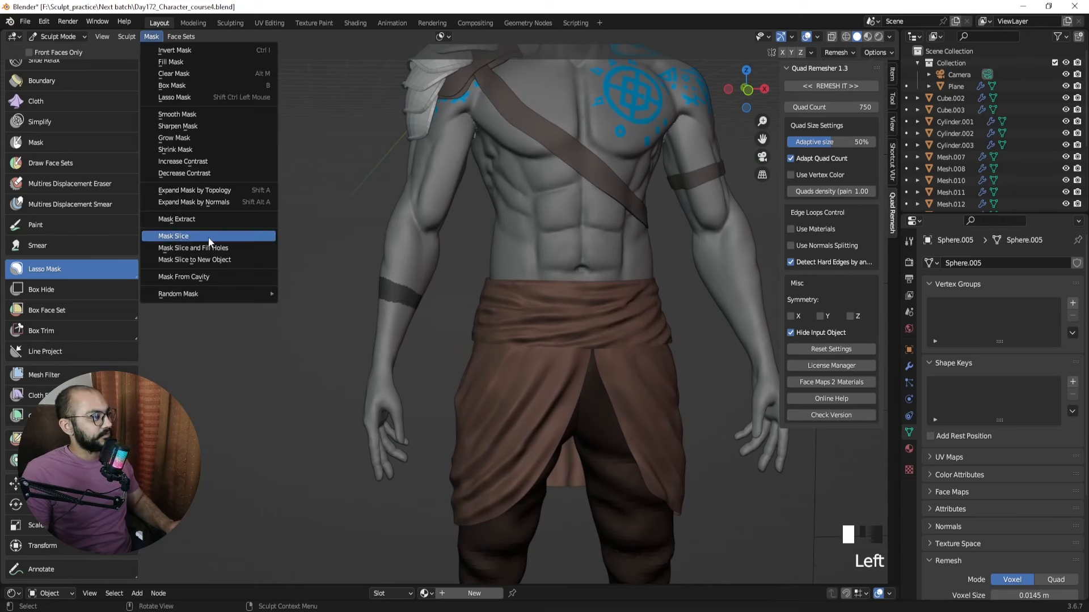
pyautogui.click(203, 223)
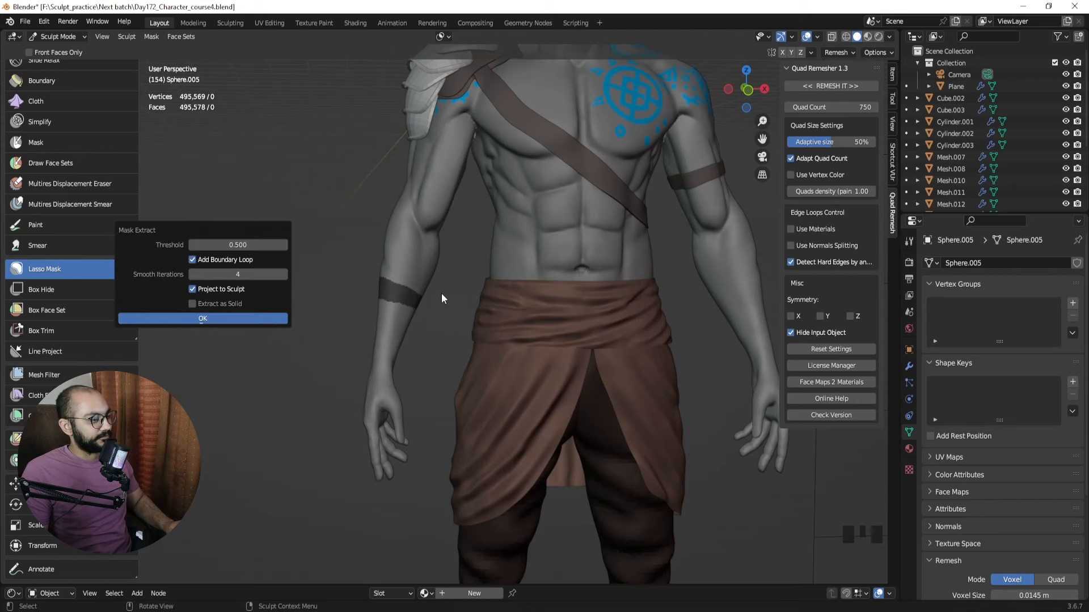
pyautogui.press('Return')
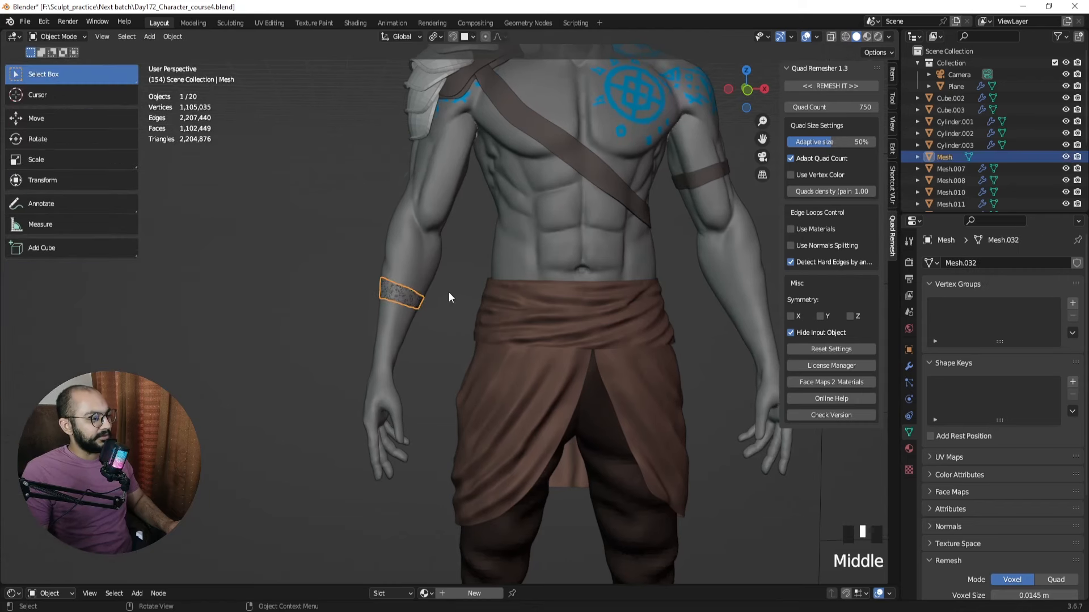
# Return the body mesh to Sculpt Mode and clear the mask left from the first band.
pyautogui.click(427, 253)
pyautogui.hotkey('ctrl', 'Tab')
pyautogui.click(427, 322)
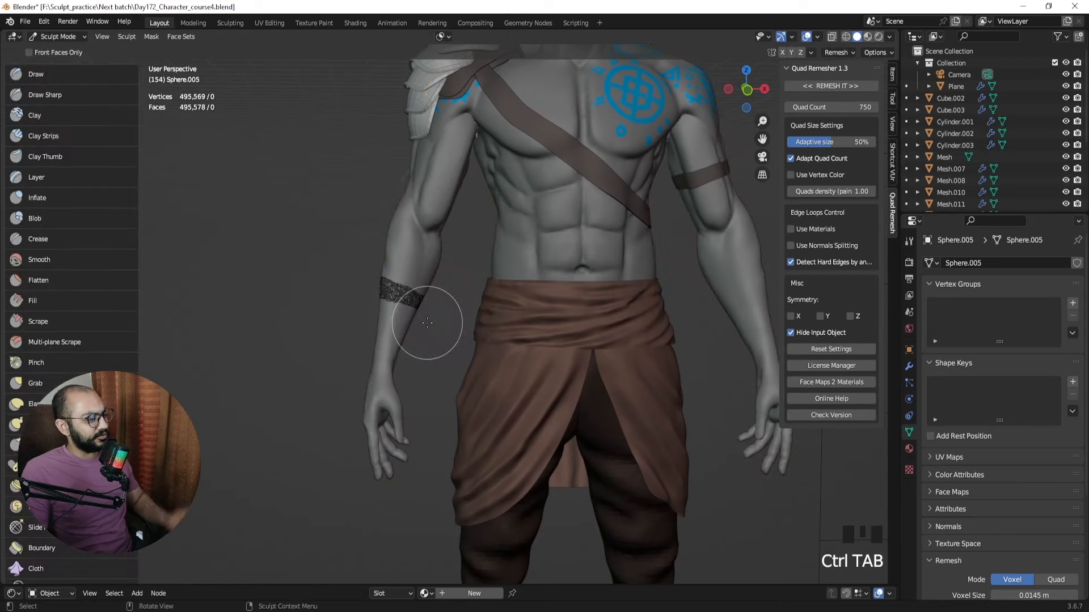
pyautogui.moveTo(433, 316); pyautogui.dragTo(450, 316, button='middle')
pyautogui.scroll(2, 405, 295)
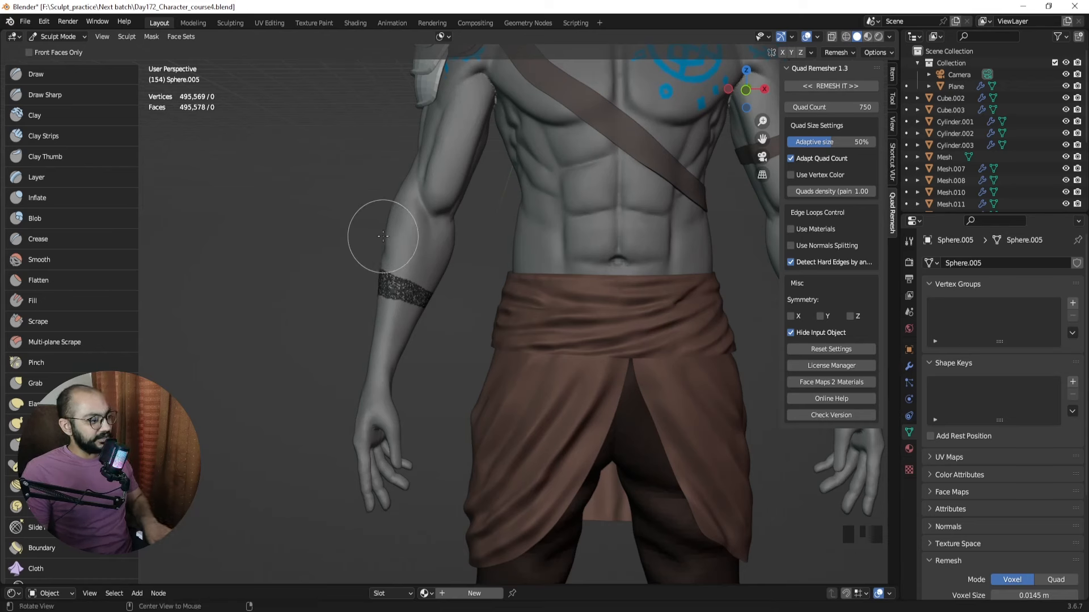
pyautogui.hotkey('alt', 'm')
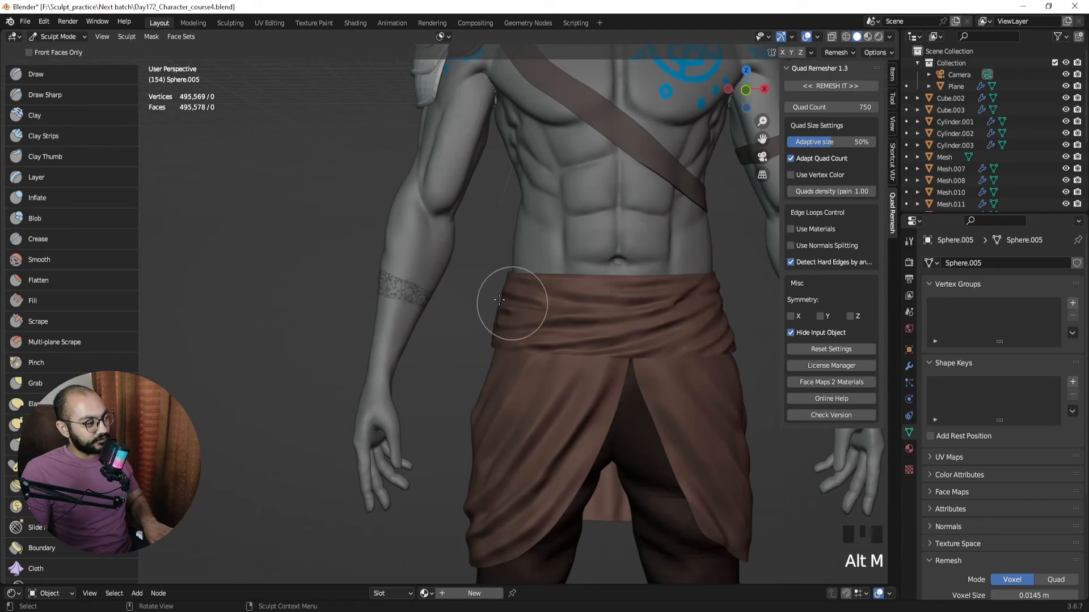
# Lasso-mask a second band slanting the opposite way across the first one and extract it with threshold 0.5.
pyautogui.moveTo(499, 299); pyautogui.dragTo(441, 264, button='middle')
pyautogui.moveTo(464, 253)
pyautogui.mouseDown()
pyautogui.moveTo(348, 307)
pyautogui.moveTo(442, 309)
pyautogui.moveTo(461, 280)
pyautogui.mouseUp()
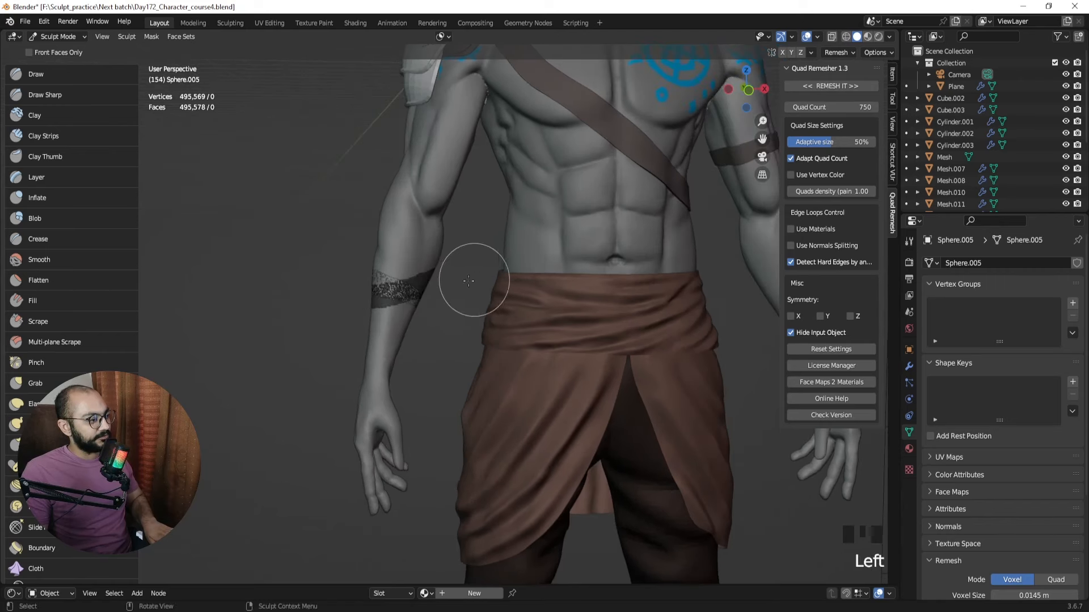
pyautogui.moveTo(461, 279)
pyautogui.mouseDown(button='middle')
pyautogui.moveTo(649, 287)
pyautogui.moveTo(445, 284)
pyautogui.mouseUp(button='middle')
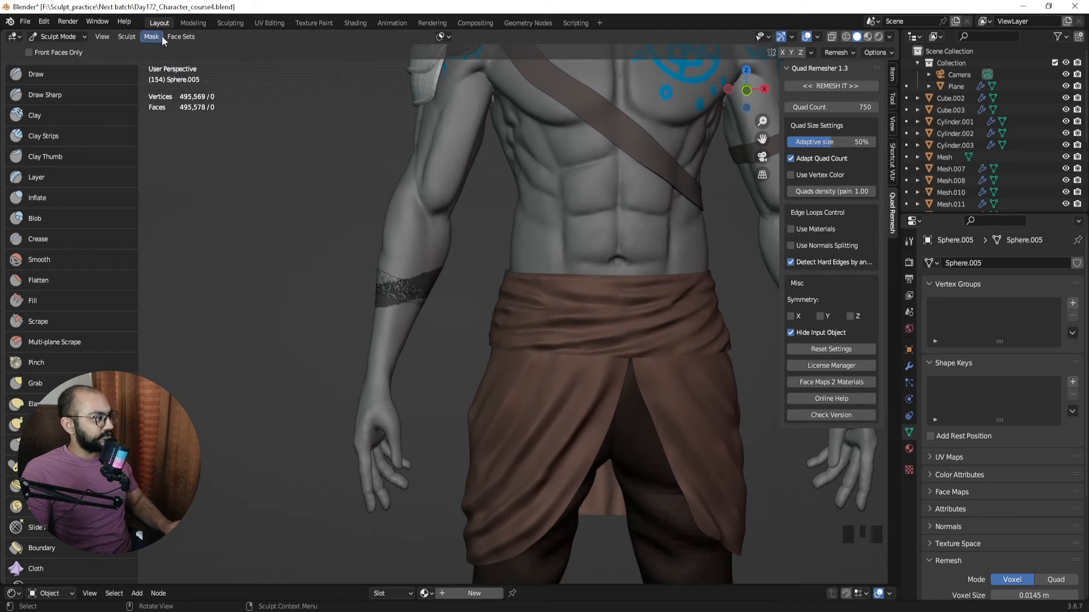
pyautogui.click(161, 36)
pyautogui.click(221, 219)
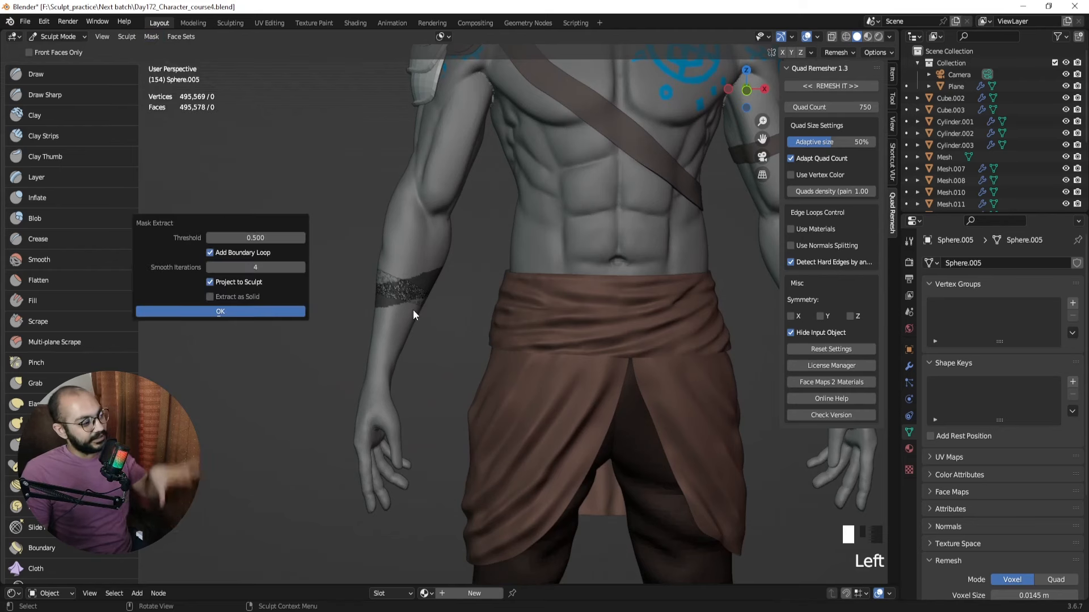
pyautogui.press('Return')
# Return the body mesh to Sculpt Mode and clear the second band's mask.
pyautogui.click(416, 249)
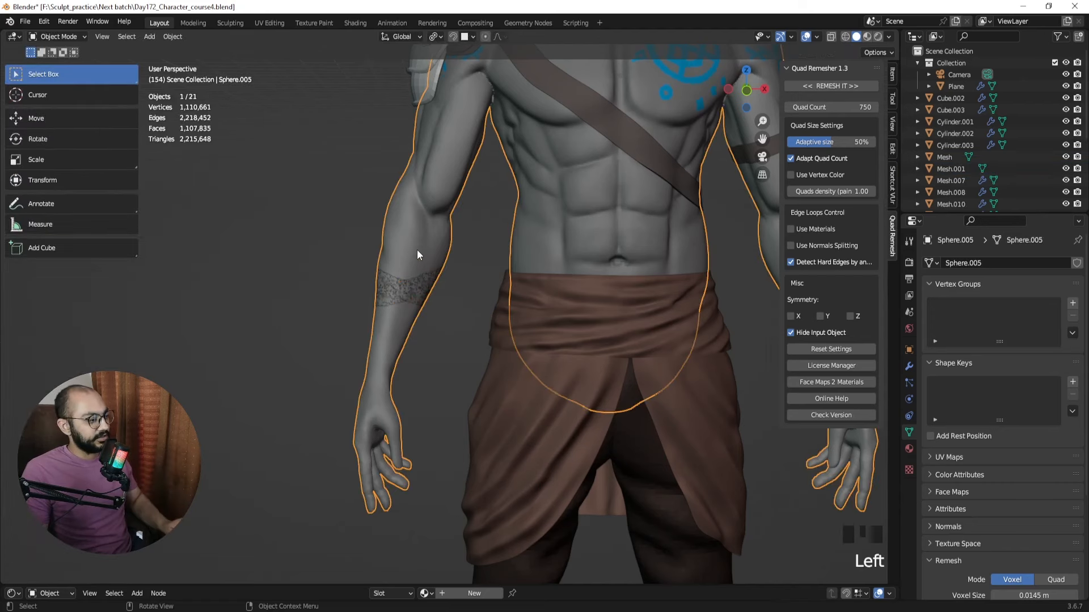
pyautogui.hotkey('ctrl', 'Tab')
pyautogui.click(421, 318)
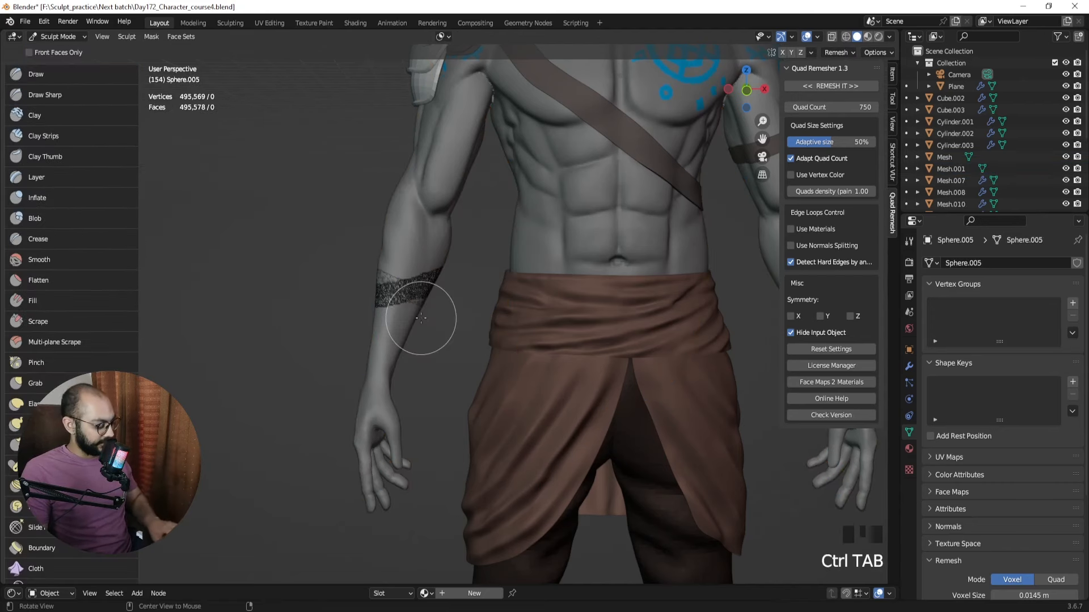
pyautogui.hotkey('alt', 'm')
# Lasso-mask a third slanted band on the forearm just above the existing ones and extract it as a mesh.
pyautogui.moveTo(374, 230)
pyautogui.mouseDown()
pyautogui.moveTo(475, 279)
pyautogui.moveTo(348, 252)
pyautogui.mouseUp()
pyautogui.click(150, 38)
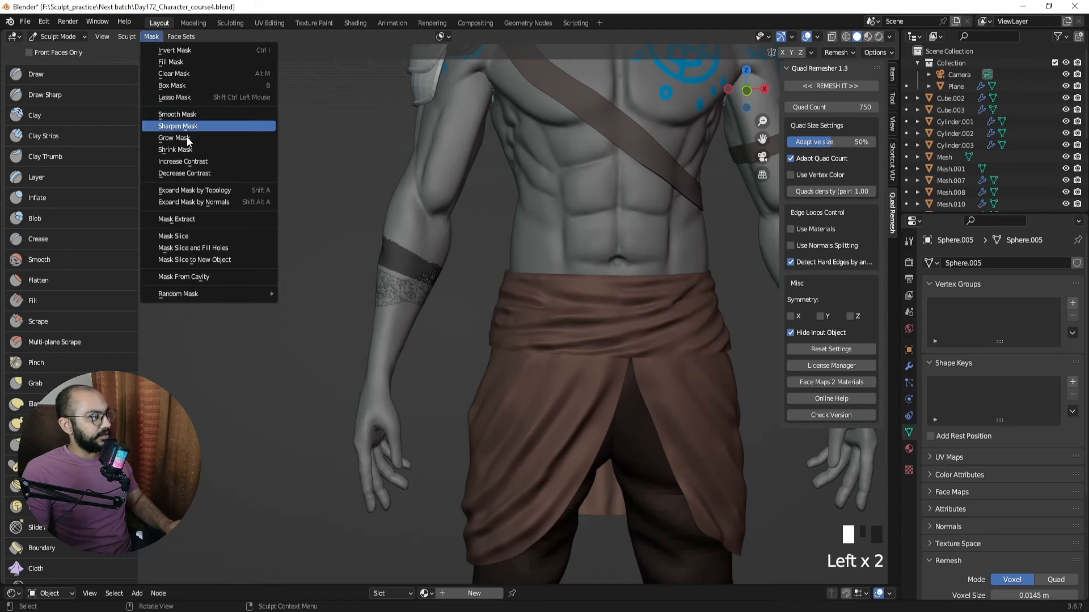
pyautogui.click(192, 217)
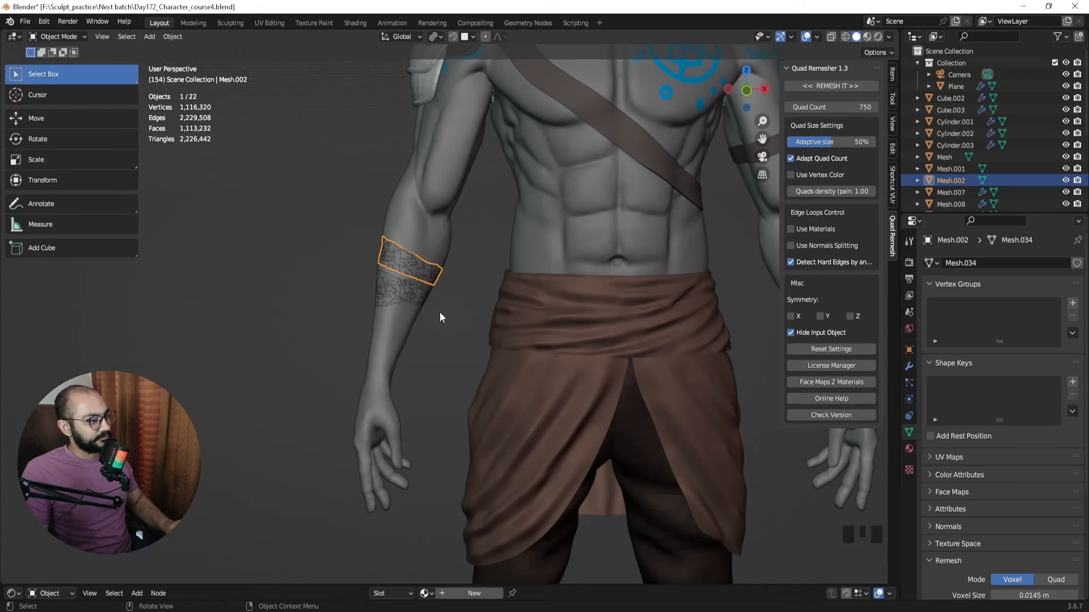
# Return the body mesh to Sculpt Mode and clear the third band's mask.
pyautogui.keyDown('shift'); pyautogui.moveTo(440, 311); pyautogui.dragTo(440, 303, button='middle'); pyautogui.keyUp('shift')
pyautogui.hotkey('ctrl', 'Tab')
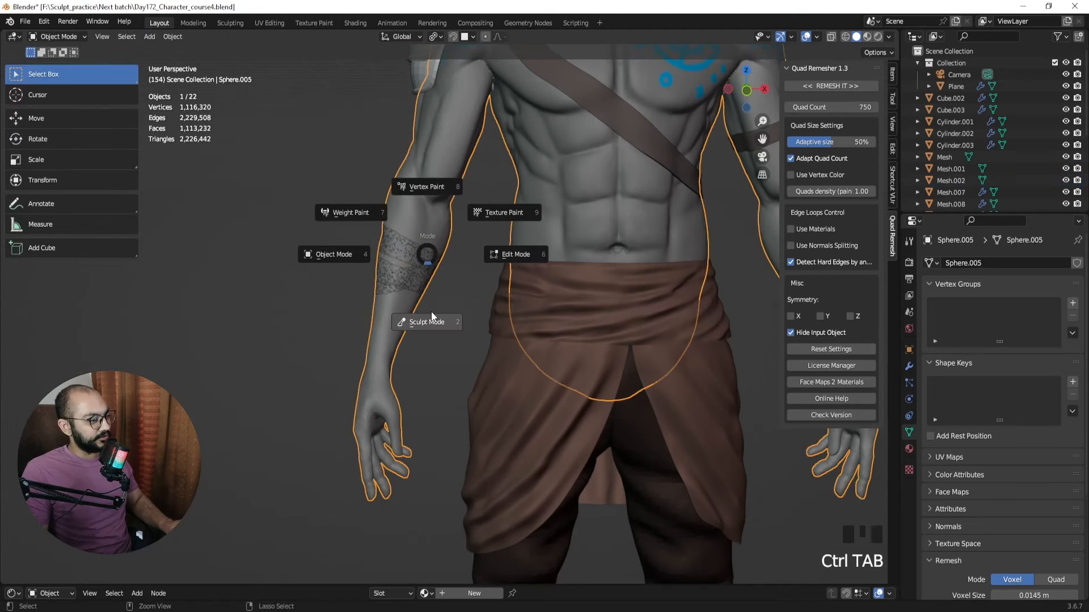
pyautogui.click(431, 311)
pyautogui.hotkey('alt', 'm')
# Lasso-mask a fourth slanted band on the forearm below the existing ones and extract it as a mesh with threshold 0.5.
pyautogui.moveTo(389, 212); pyautogui.dragTo(383, 272, button='middle')
pyautogui.moveTo(377, 266)
pyautogui.mouseDown()
pyautogui.moveTo(434, 289)
pyautogui.moveTo(443, 315)
pyautogui.moveTo(356, 278)
pyautogui.mouseUp()
pyautogui.moveTo(436, 277)
pyautogui.mouseDown(button='middle')
pyautogui.moveTo(448, 278)
pyautogui.moveTo(238, 124)
pyautogui.mouseUp(button='middle')
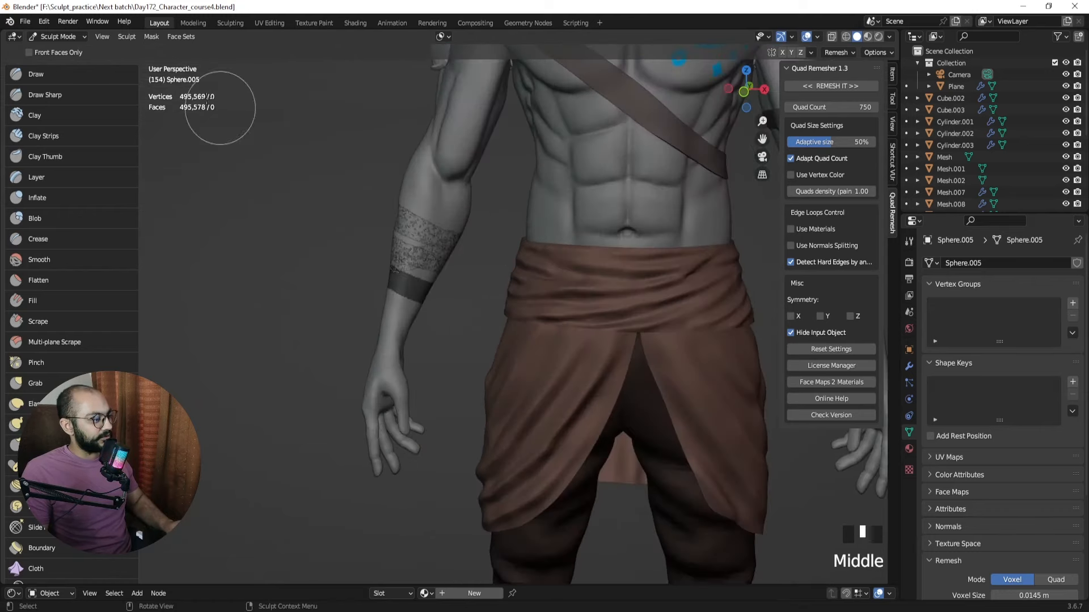
pyautogui.click(150, 37)
pyautogui.click(222, 222)
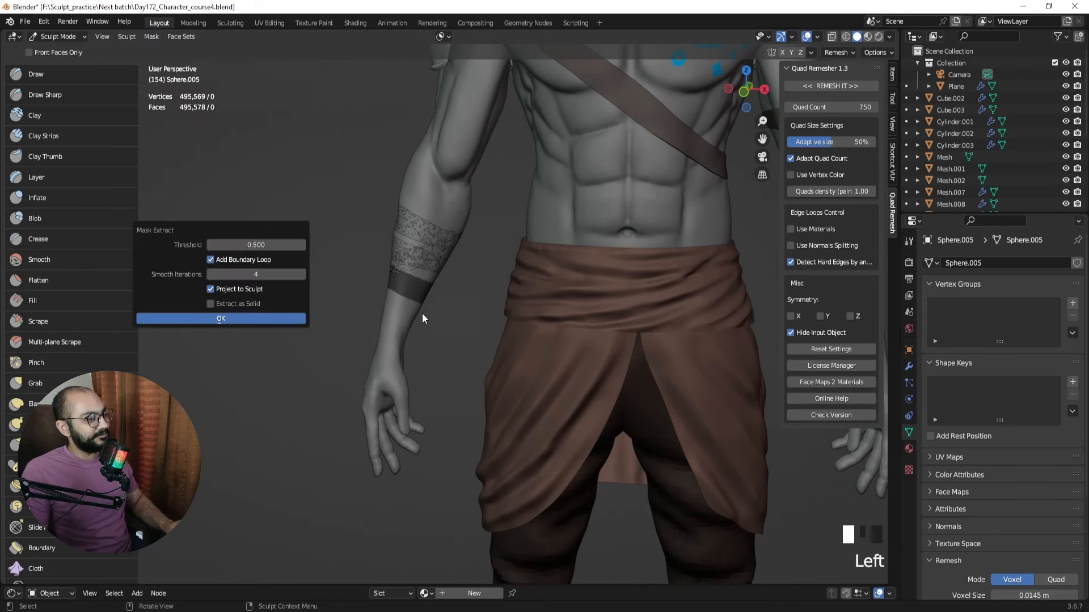
# Return the body mesh to Sculpt Mode and clear the fourth band's mask.
pyautogui.keyDown('shift'); pyautogui.moveTo(433, 248); pyautogui.dragTo(432, 218, button='middle'); pyautogui.keyUp('shift')
pyautogui.click(431, 168)
pyautogui.hotkey('ctrl', 'Tab')
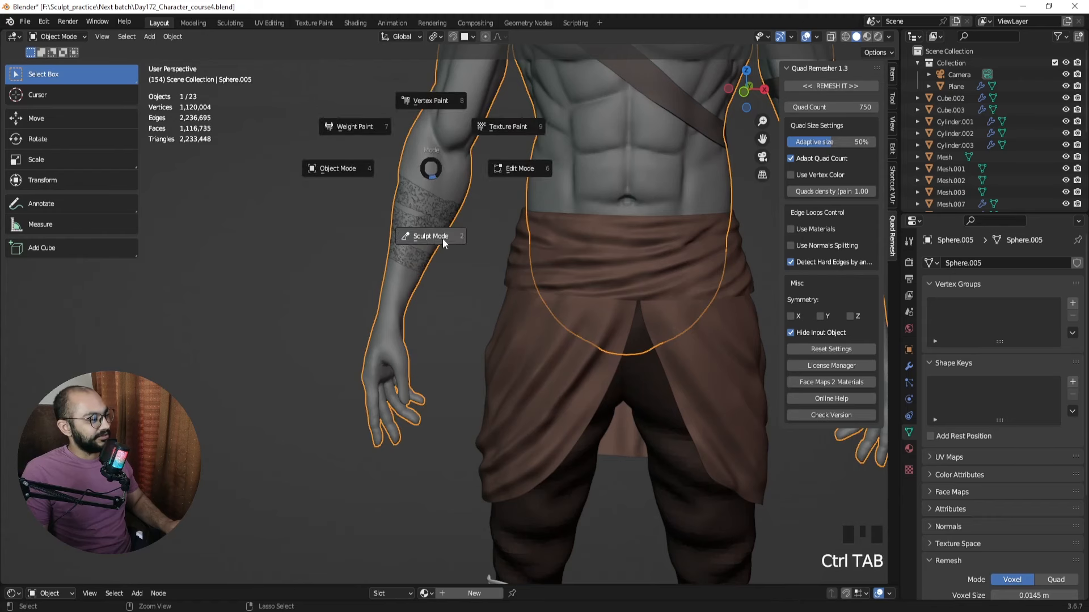
pyautogui.click(443, 238)
pyautogui.scroll(2, 442, 260)
pyautogui.hotkey('alt', 'm')
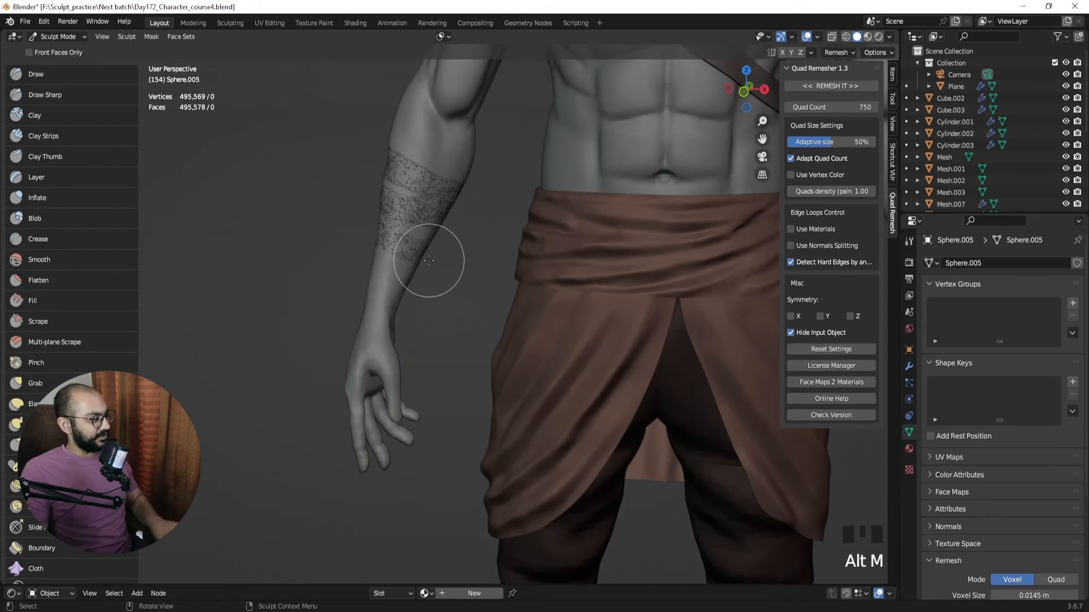
# Lasso-mask a fifth slanted band on the lower forearm towards the wrist and extract it with threshold 0.5.
pyautogui.moveTo(432, 252)
pyautogui.keyDown('shift'); pyautogui.mouseDown(button='middle')
pyautogui.moveTo(431, 265)
pyautogui.moveTo(442, 262)
pyautogui.mouseUp(button='middle'); pyautogui.keyUp('shift')
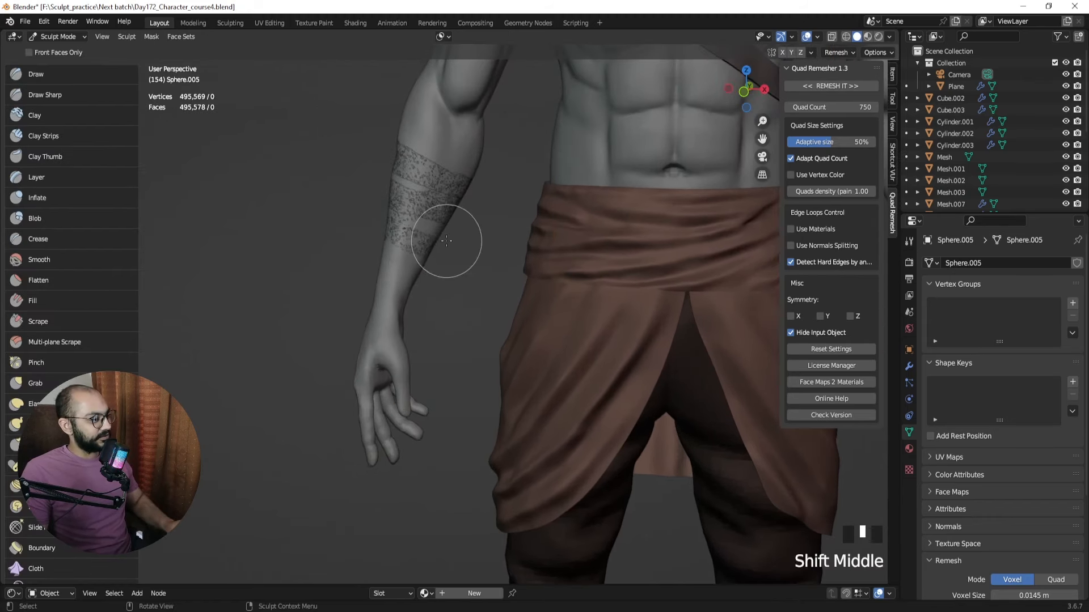
pyautogui.moveTo(366, 242)
pyautogui.mouseDown()
pyautogui.moveTo(364, 230)
pyautogui.moveTo(433, 291)
pyautogui.moveTo(336, 227)
pyautogui.moveTo(342, 238)
pyautogui.mouseUp()
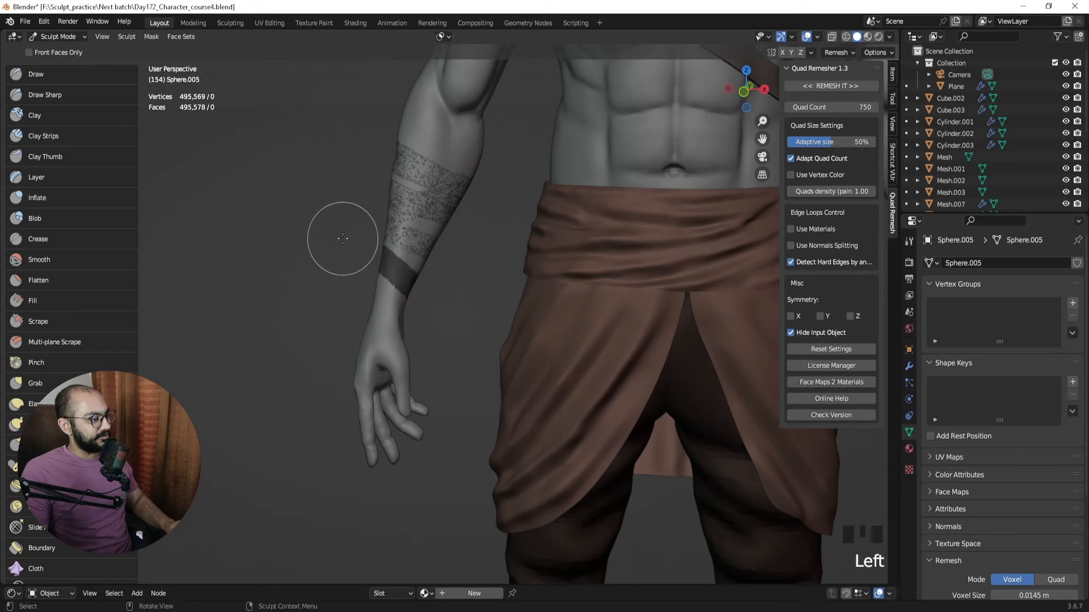
pyautogui.click(152, 37)
pyautogui.click(208, 224)
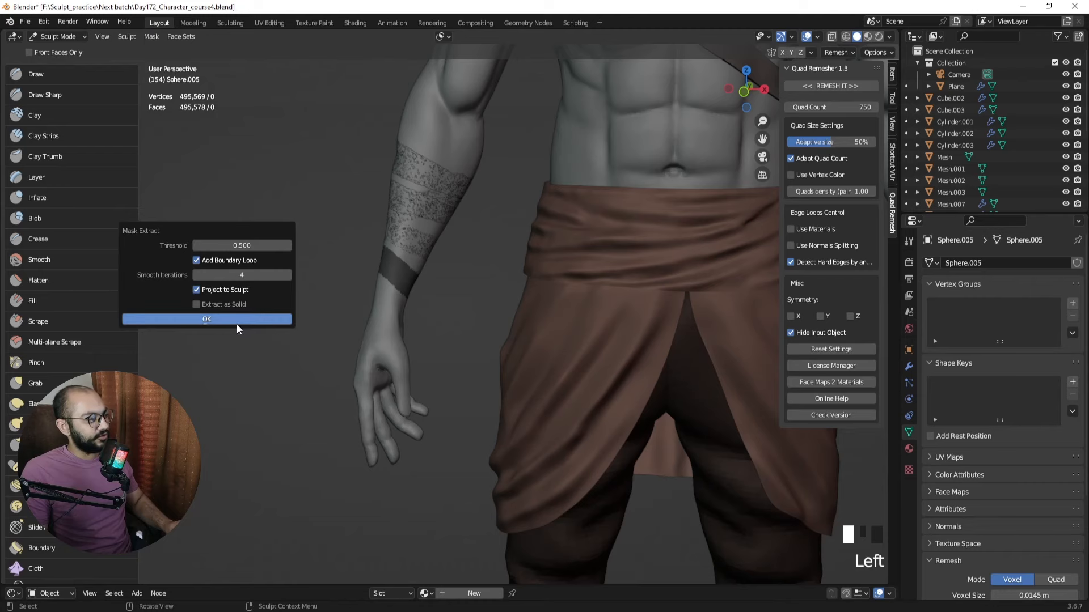
pyautogui.click(237, 321)
# Lasso-mask a band around the forearm just below the elbow and extract it as a separate mesh.
pyautogui.keyDown('shift'); pyautogui.moveTo(430, 269); pyautogui.dragTo(434, 322, button='middle'); pyautogui.keyUp('shift')
pyautogui.moveTo(491, 184)
pyautogui.mouseDown()
pyautogui.moveTo(362, 214)
pyautogui.moveTo(504, 214)
pyautogui.mouseUp()
pyautogui.click(151, 36)
pyautogui.click(204, 220)
pyautogui.click(227, 314)
# Return the body mesh to Sculpt Mode and lasso-mask a narrow band around the wrist.
pyautogui.click(472, 185)
pyautogui.hotkey('ctrl', 'Tab')
pyautogui.keyDown('shift'); pyautogui.moveTo(431, 295); pyautogui.dragTo(420, 265, button='middle'); pyautogui.keyUp('shift')
pyautogui.moveTo(348, 313)
pyautogui.mouseDown()
pyautogui.moveTo(406, 348)
pyautogui.moveTo(357, 340)
pyautogui.mouseUp()
pyautogui.moveTo(391, 326); pyautogui.dragTo(425, 322, button='middle')
# Remove the mask from the band just below the elbow with a lasso, keeping only the wrist band masked.
pyautogui.keyDown('ctrl'); pyautogui.moveTo(454, 133); pyautogui.dragTo(489, 189); pyautogui.keyUp('ctrl')
pyautogui.hotkey('ctrl', 'z')
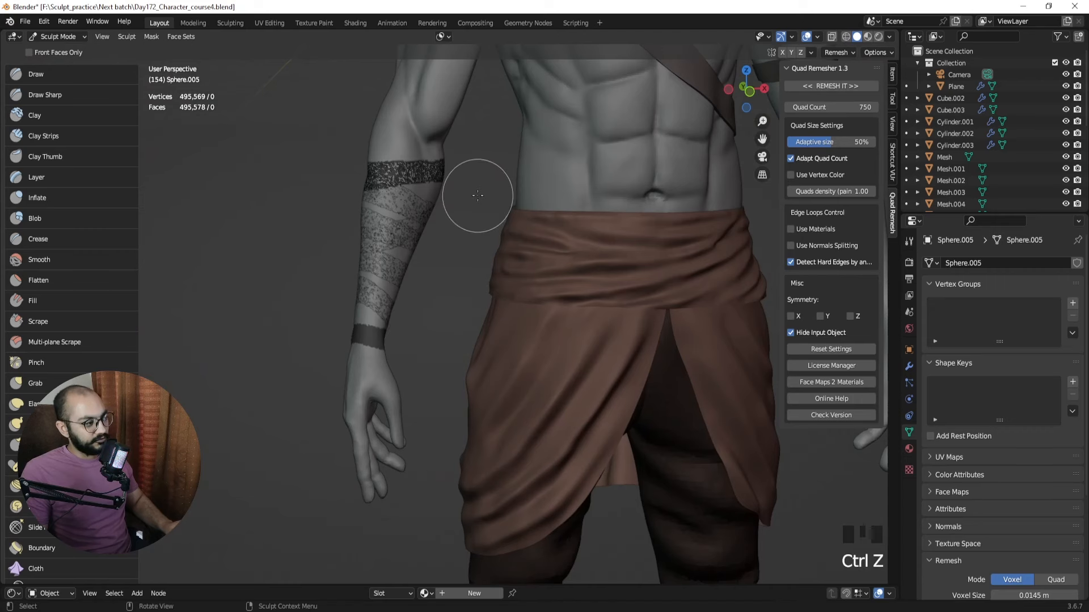
pyautogui.moveTo(478, 195); pyautogui.dragTo(316, 159, button='middle')
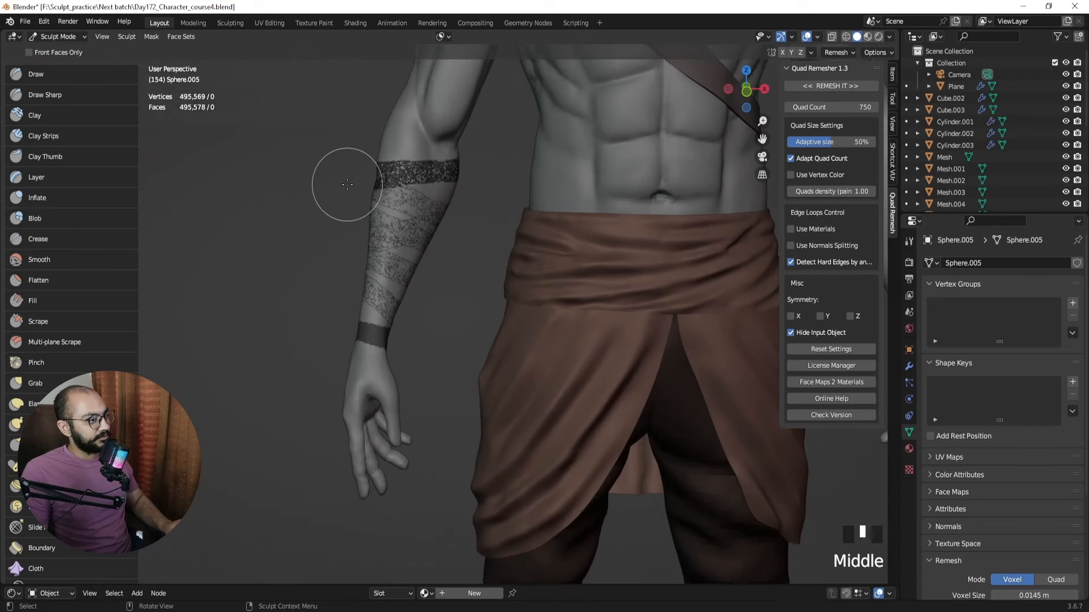
pyautogui.moveTo(347, 181)
pyautogui.keyDown('ctrl'); pyautogui.mouseDown()
pyautogui.moveTo(413, 117)
pyautogui.moveTo(482, 230)
pyautogui.moveTo(346, 266)
pyautogui.moveTo(384, 137)
pyautogui.mouseUp(); pyautogui.keyUp('ctrl')
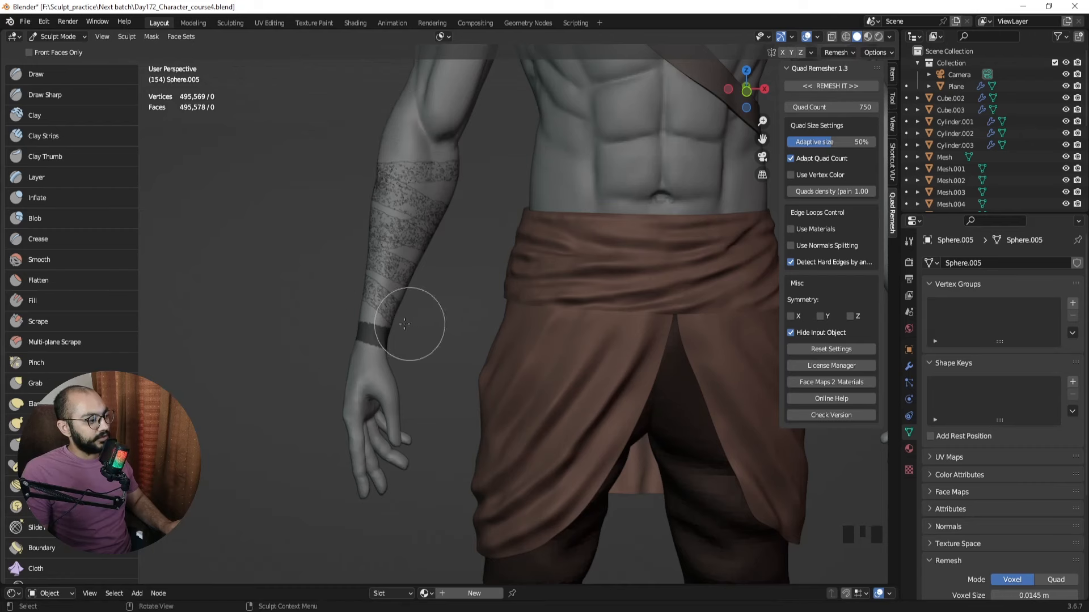
pyautogui.moveTo(412, 326); pyautogui.dragTo(390, 294, button='middle')
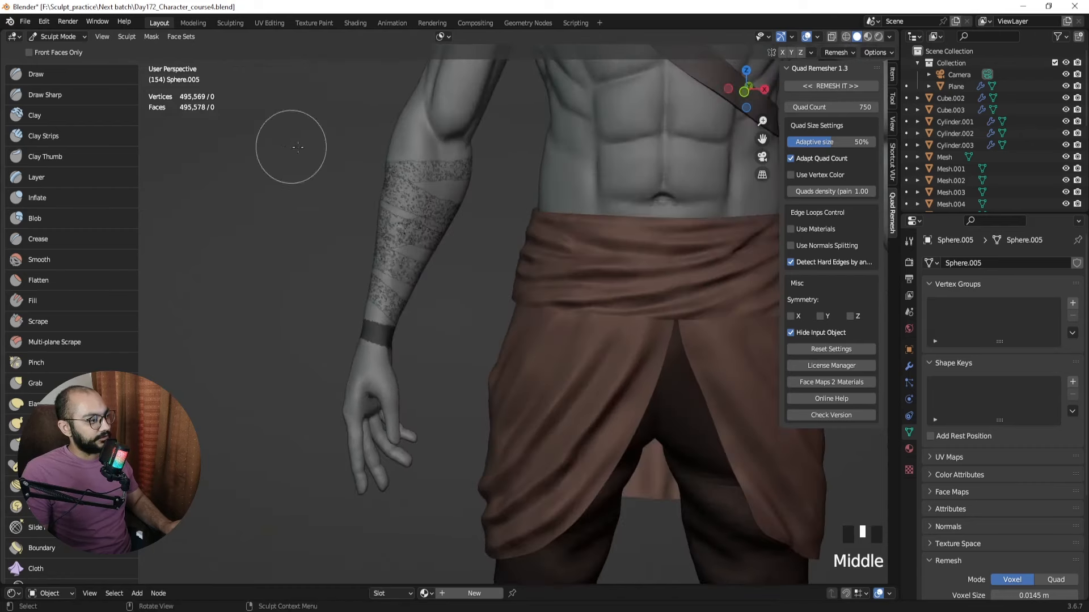
pyautogui.moveTo(377, 198); pyautogui.dragTo(402, 199, button='middle')
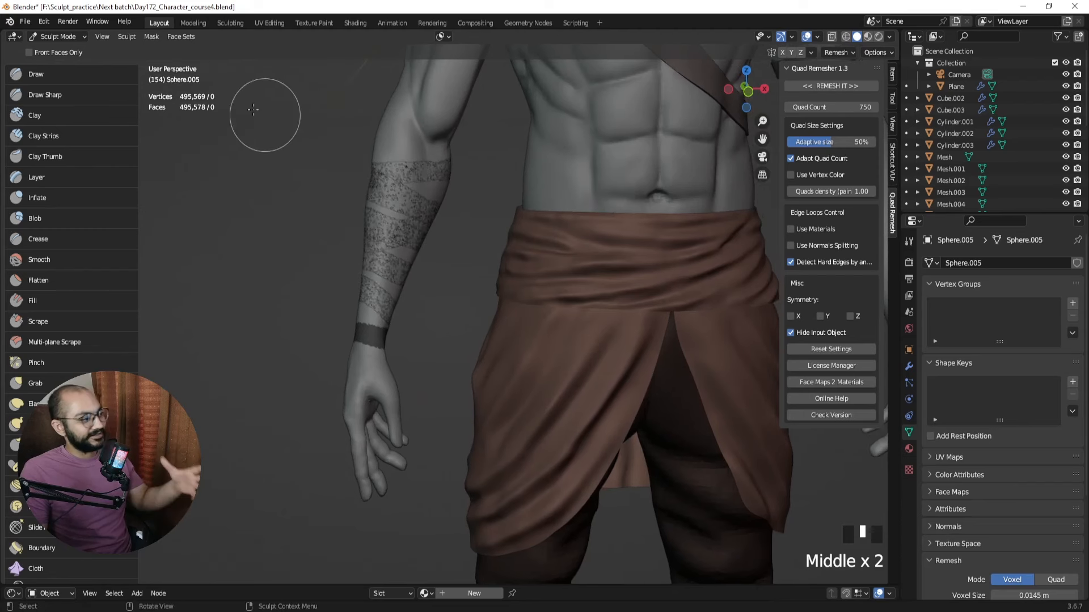
# Extract the masked wrist band as a separate mesh with threshold 0.5 and return the body to Object Mode.
pyautogui.click(151, 37)
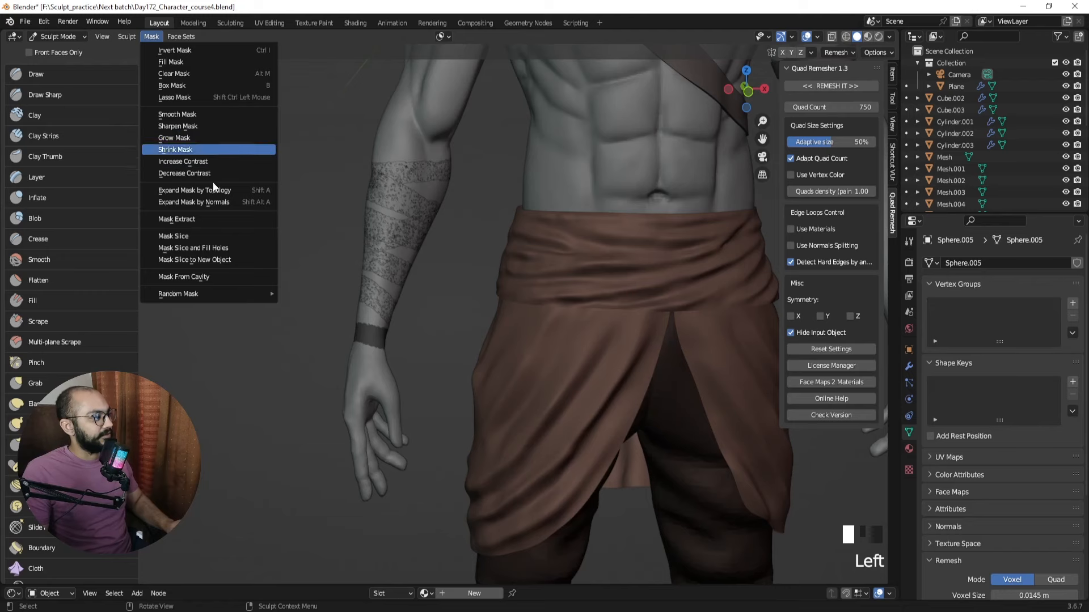
pyautogui.click(211, 221)
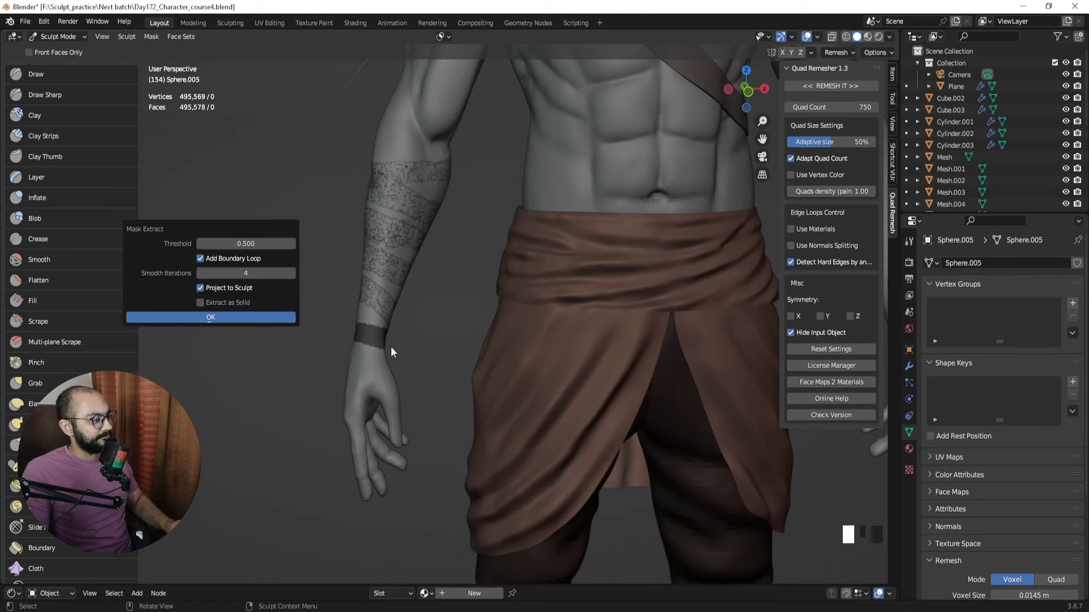
pyautogui.hotkey('ctrl', 'Tab')
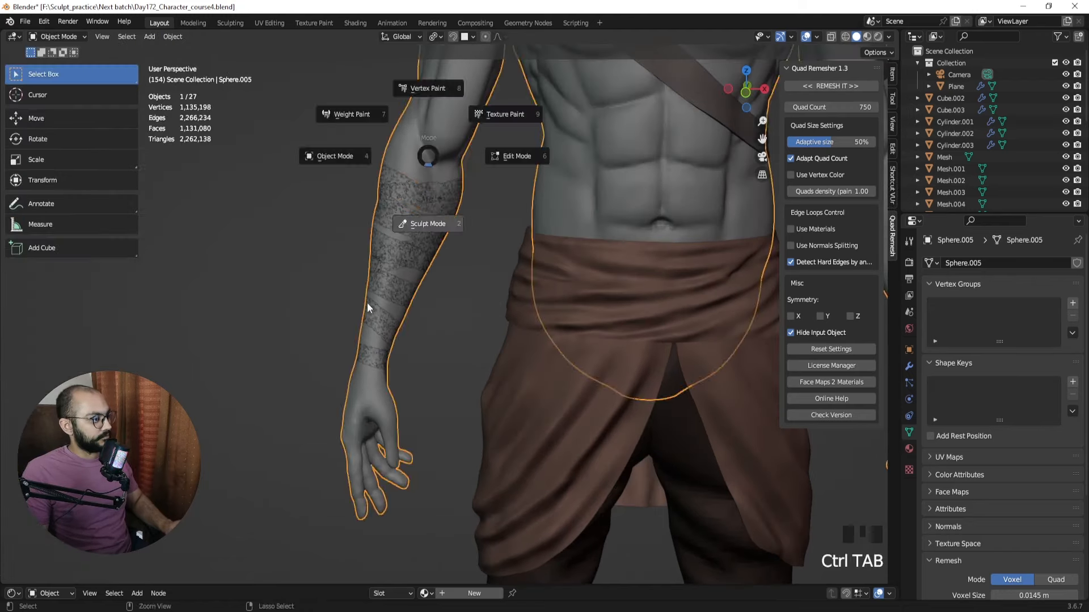
pyautogui.click(367, 307)
pyautogui.click(377, 340)
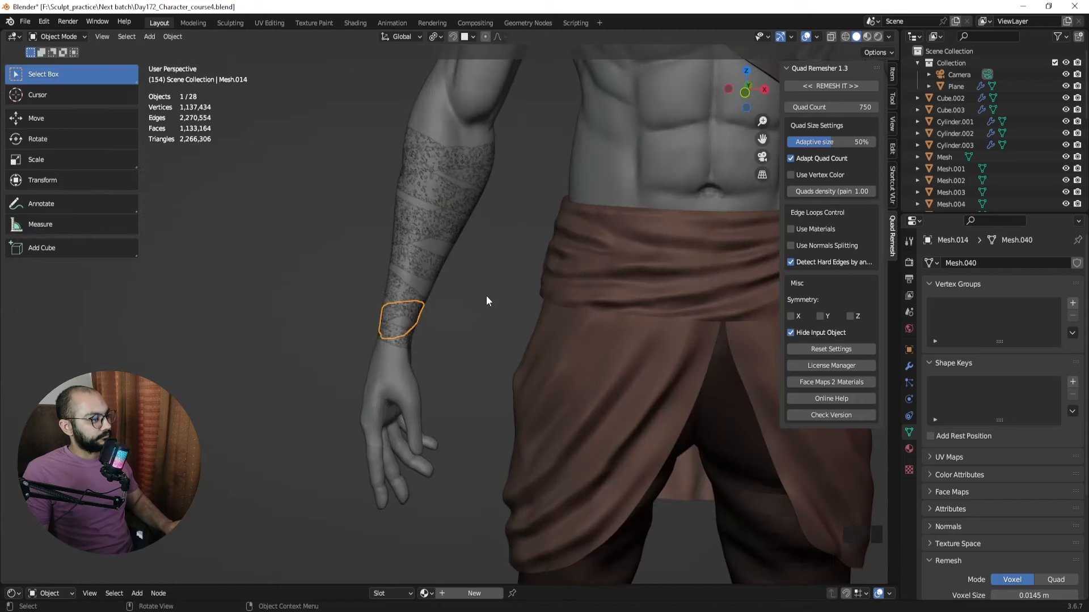
pyautogui.moveTo(486, 302)
pyautogui.mouseDown(button='middle')
pyautogui.moveTo(575, 308)
pyautogui.moveTo(427, 307)
pyautogui.moveTo(481, 331)
pyautogui.moveTo(483, 375)
pyautogui.moveTo(413, 318)
pyautogui.mouseUp(button='middle')
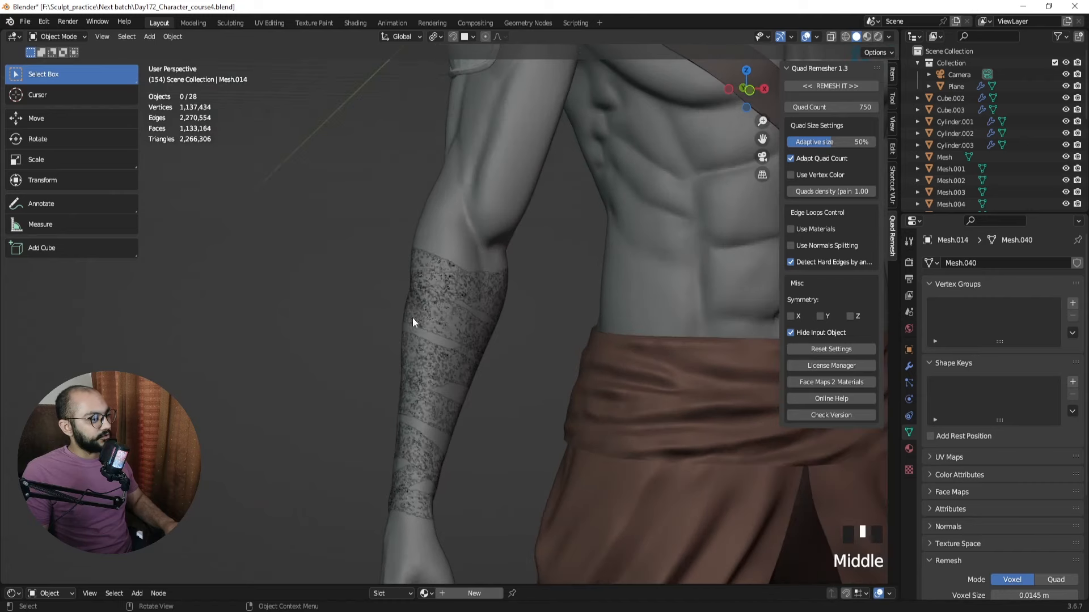
# Move the topmost slanted band off the arm to inspect its edges, and undo the move.
pyautogui.click(433, 267)
pyautogui.press('g')
pyautogui.click(242, 329)
pyautogui.scroll(3, 241, 329)
pyautogui.keyDown('shift'); pyautogui.moveTo(241, 329); pyautogui.dragTo(335, 330, button='middle'); pyautogui.keyUp('shift')
pyautogui.click(318, 261)
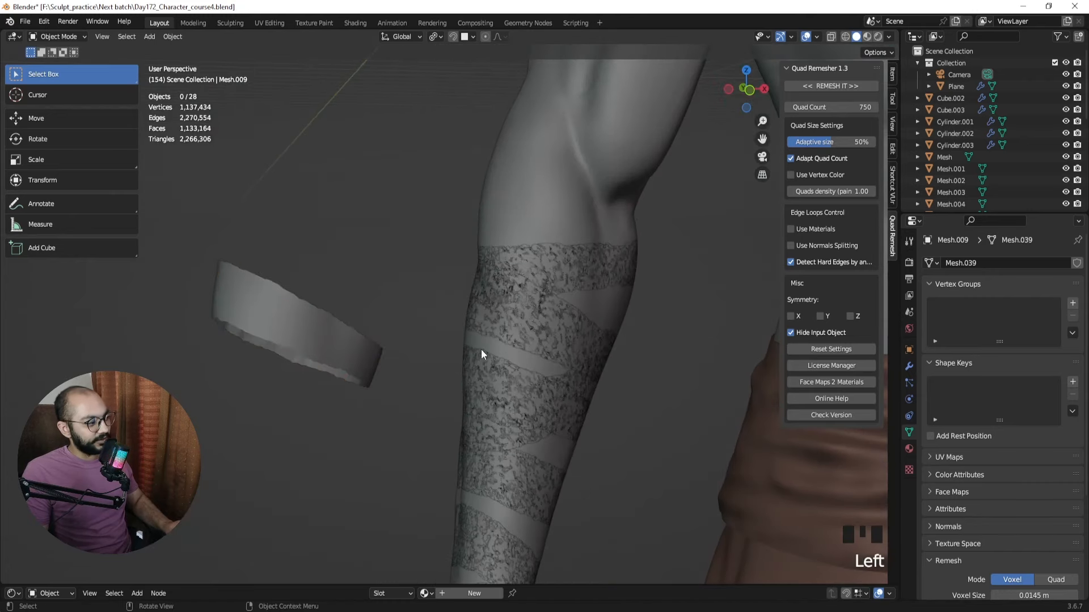
pyautogui.scroll(-2, 573, 303)
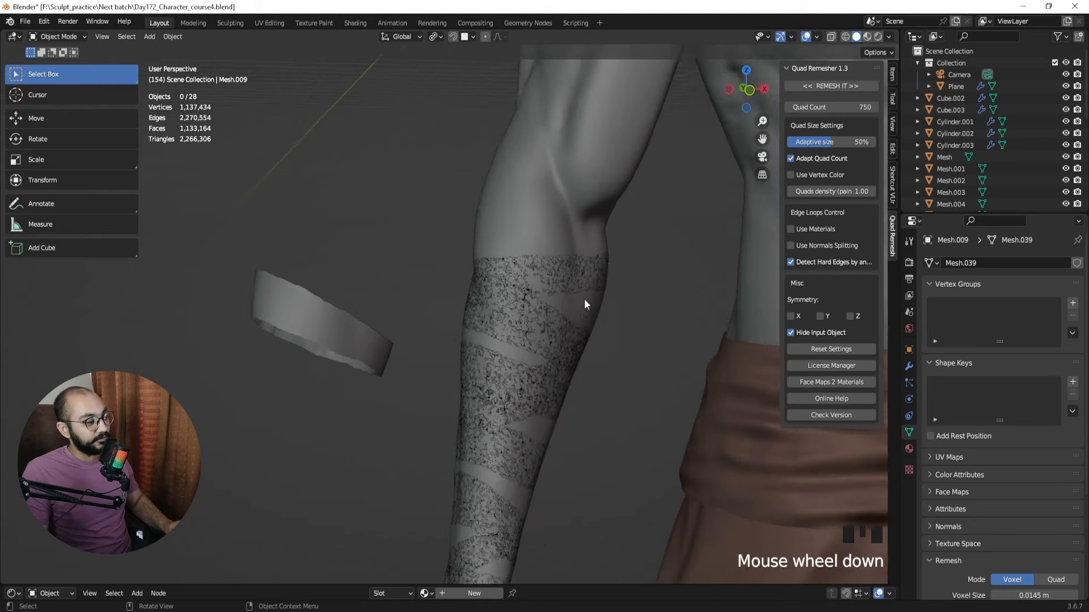
pyautogui.keyDown('shift'); pyautogui.moveTo(584, 304); pyautogui.dragTo(508, 314, button='middle'); pyautogui.keyUp('shift')
pyautogui.hotkey('ctrl', 'z')
pyautogui.hotkey('ctrl', 'z')
pyautogui.hotkey('ctrl', 'z')
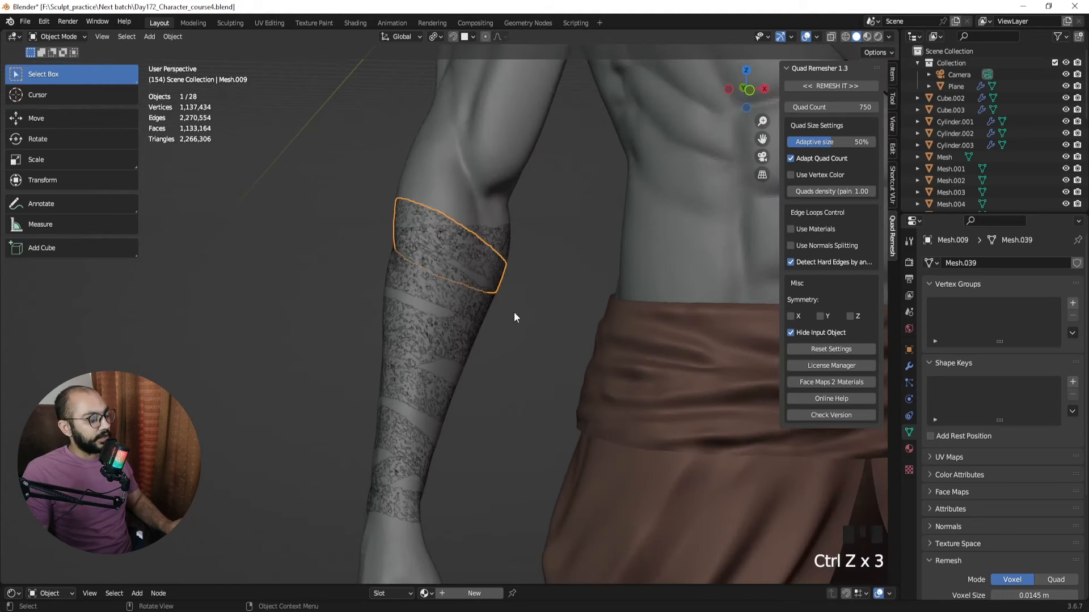
pyautogui.scroll(-2, 514, 317)
pyautogui.click(503, 392)
pyautogui.keyDown('shift'); pyautogui.moveTo(502, 392); pyautogui.dragTo(468, 373, button='middle'); pyautogui.keyUp('shift')
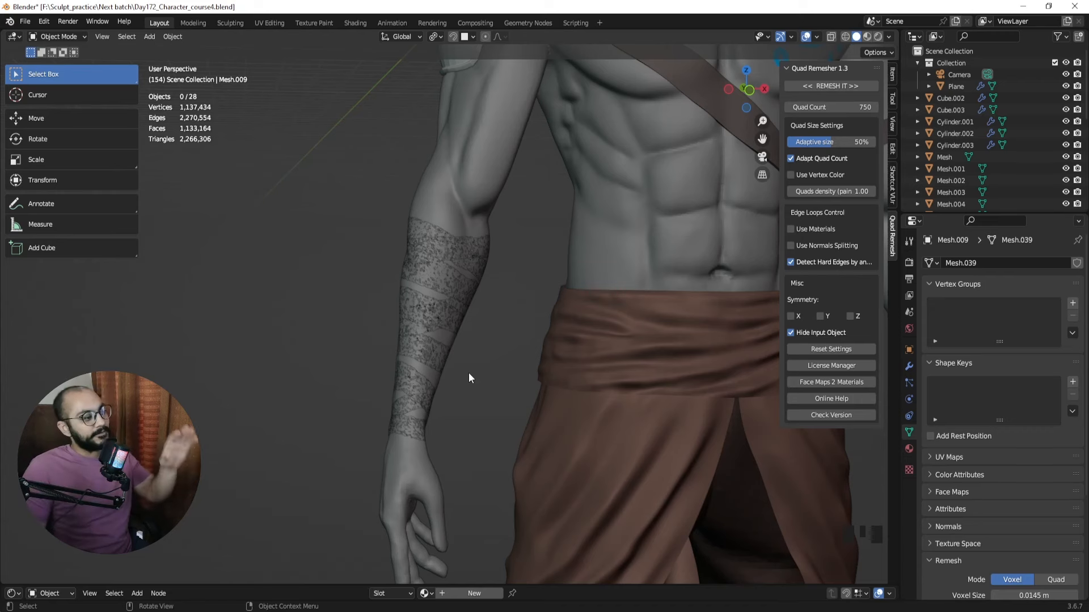
# Select all the extracted forearm bands without the body and join them into one mesh.
pyautogui.moveTo(337, 178)
pyautogui.mouseDown(button='middle')
pyautogui.moveTo(438, 362)
pyautogui.moveTo(331, 185)
pyautogui.mouseUp(button='middle')
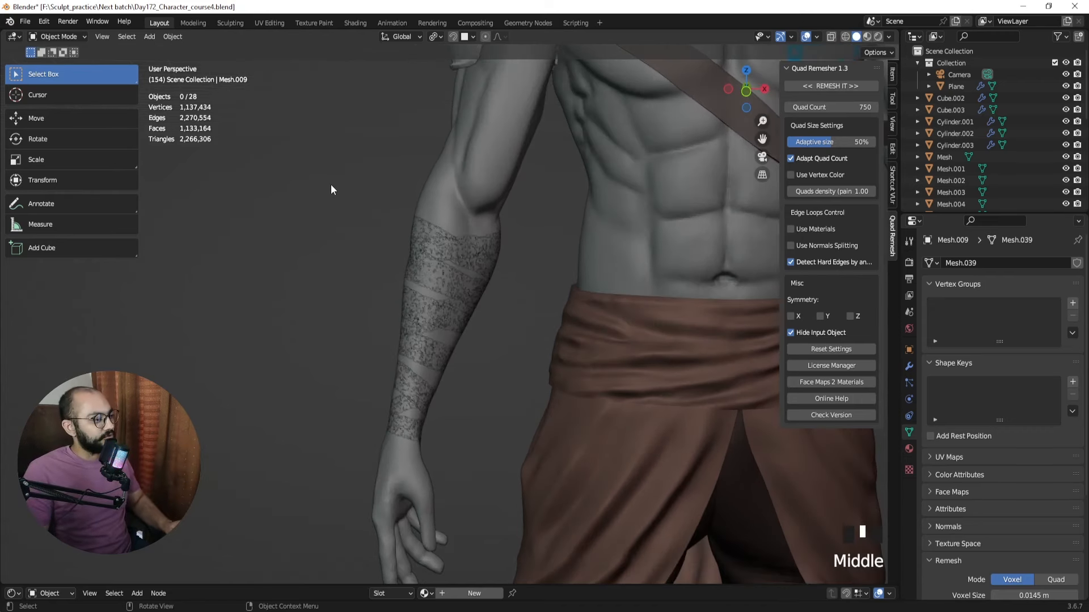
pyautogui.moveTo(306, 143); pyautogui.dragTo(513, 478)
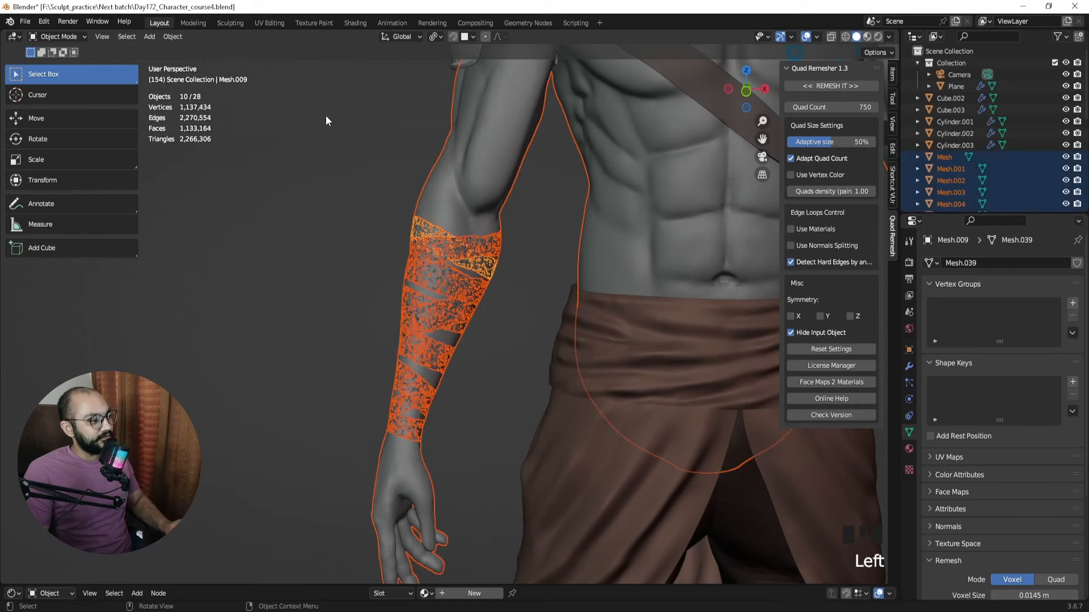
pyautogui.keyDown('ctrl'); pyautogui.moveTo(312, 91); pyautogui.dragTo(586, 176); pyautogui.keyUp('ctrl')
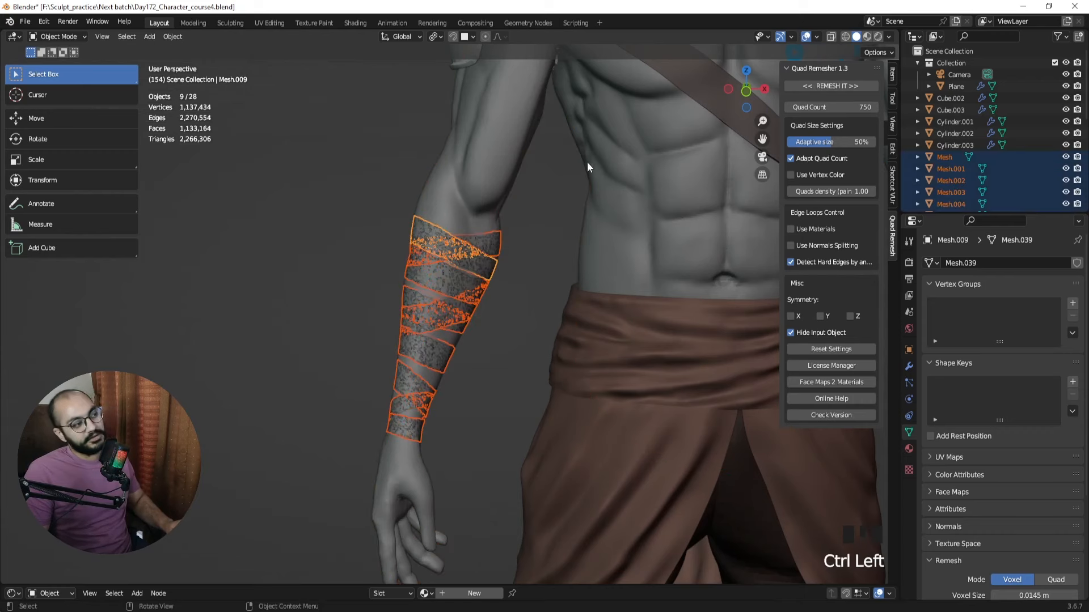
pyautogui.keyDown('shift'); pyautogui.moveTo(586, 164); pyautogui.dragTo(491, 298, button='middle'); pyautogui.keyUp('shift')
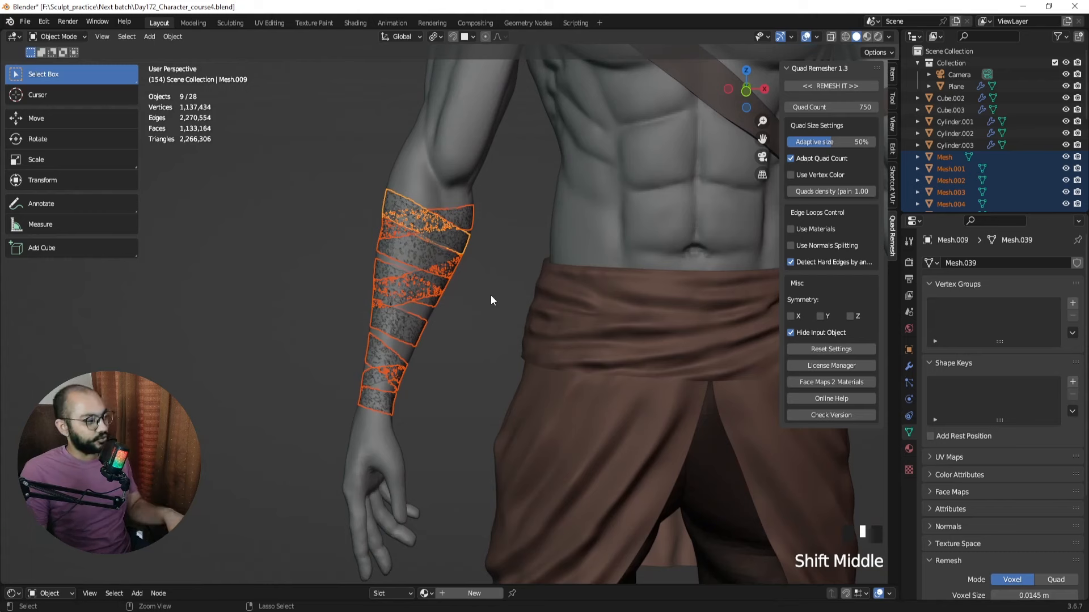
pyautogui.hotkey('ctrl', 'j')
pyautogui.press('g')
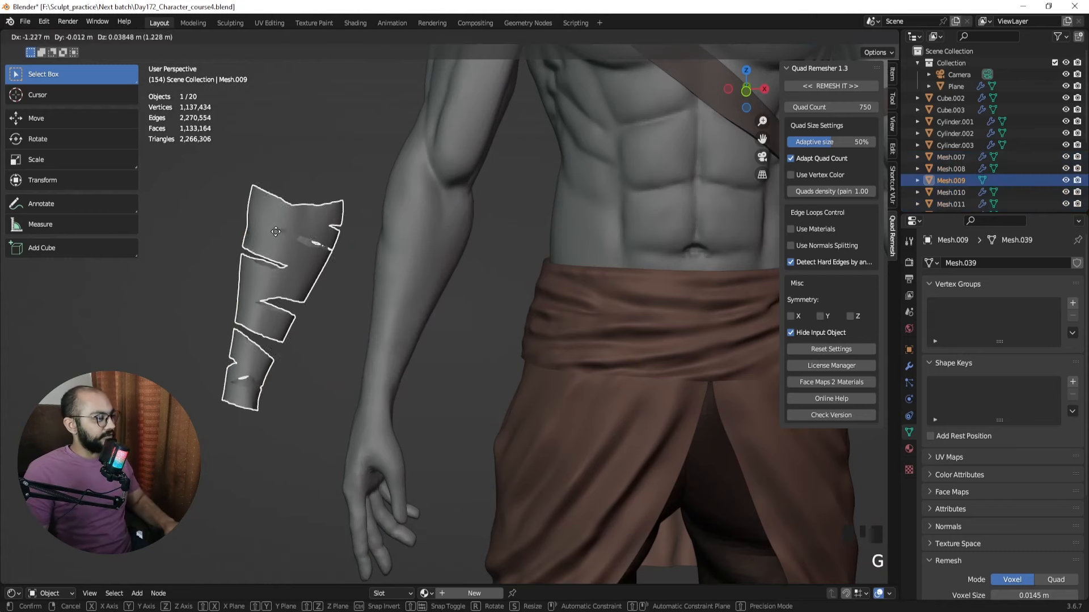
pyautogui.rightClick(276, 231)
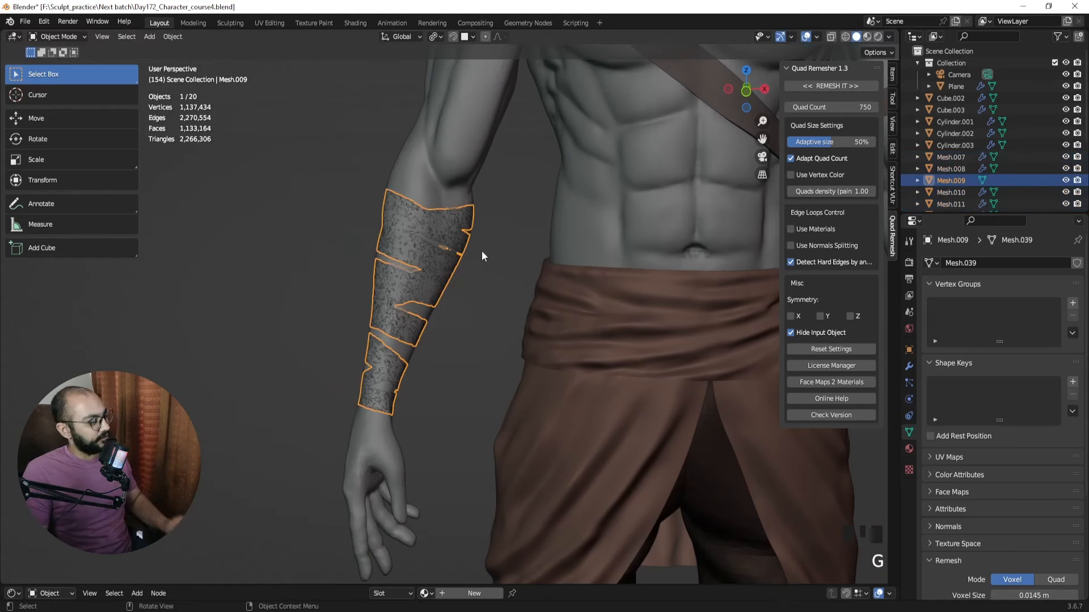
# Switch the joined bands to Sculpt Mode and choose the Mesh Filter with filter type Smooth.
pyautogui.hotkey('ctrl', 'Tab')
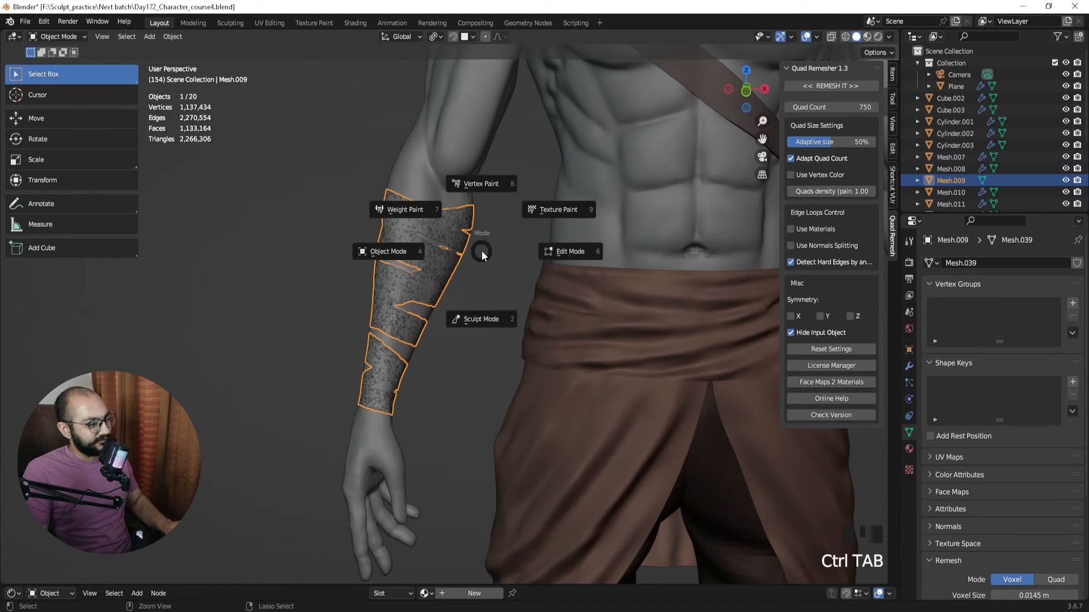
pyautogui.click(486, 307)
pyautogui.scroll(-7, 42, 325)
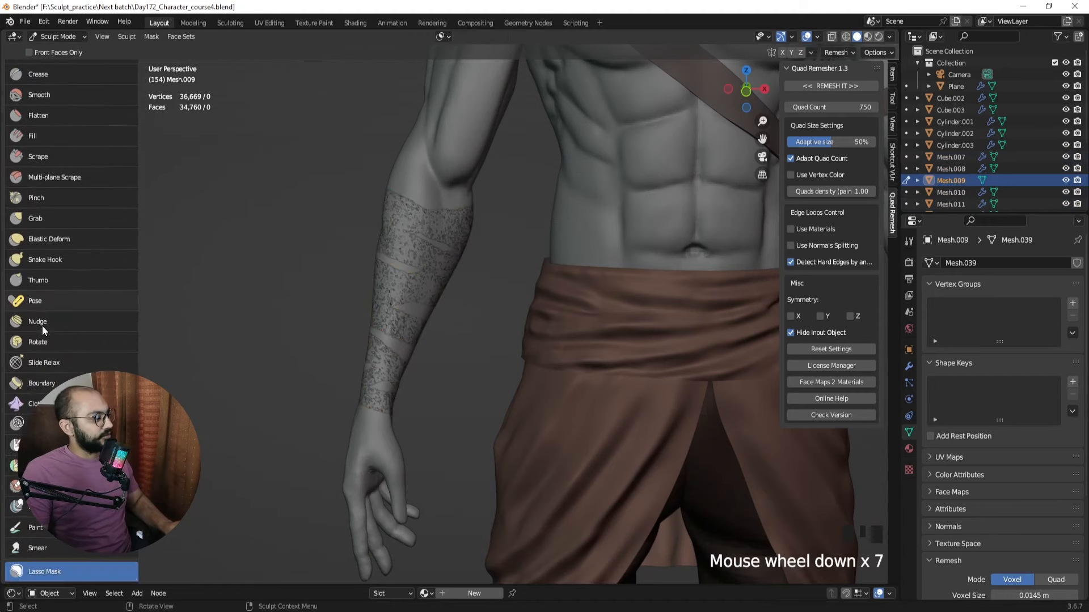
pyautogui.scroll(-13, 42, 326)
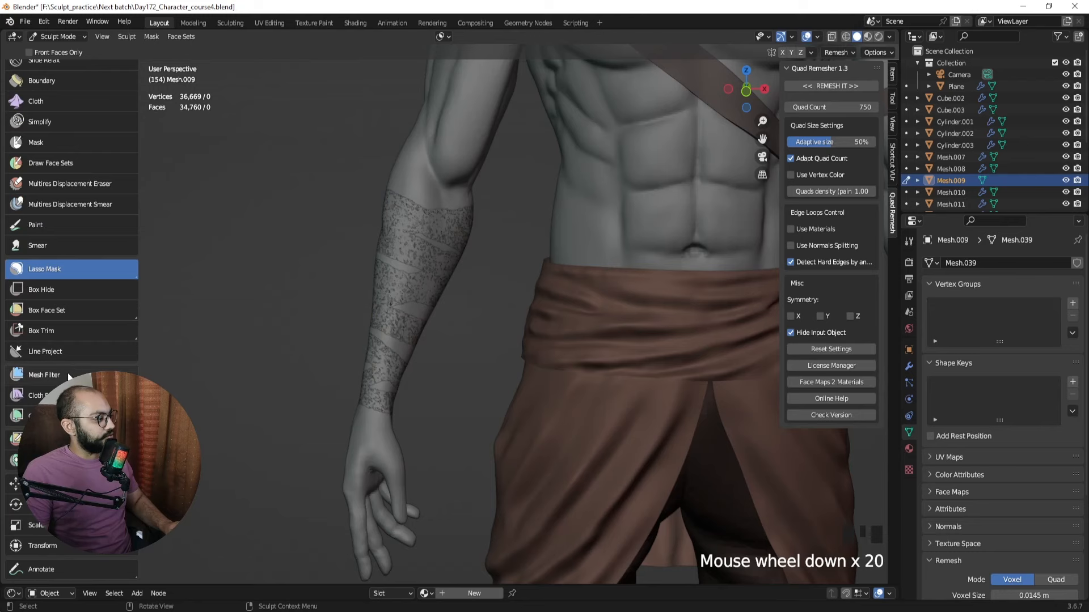
pyautogui.click(69, 376)
pyautogui.scroll(6, 437, 308)
pyautogui.moveTo(437, 309); pyautogui.dragTo(534, 295, button='middle')
pyautogui.click(108, 53)
pyautogui.click(89, 66)
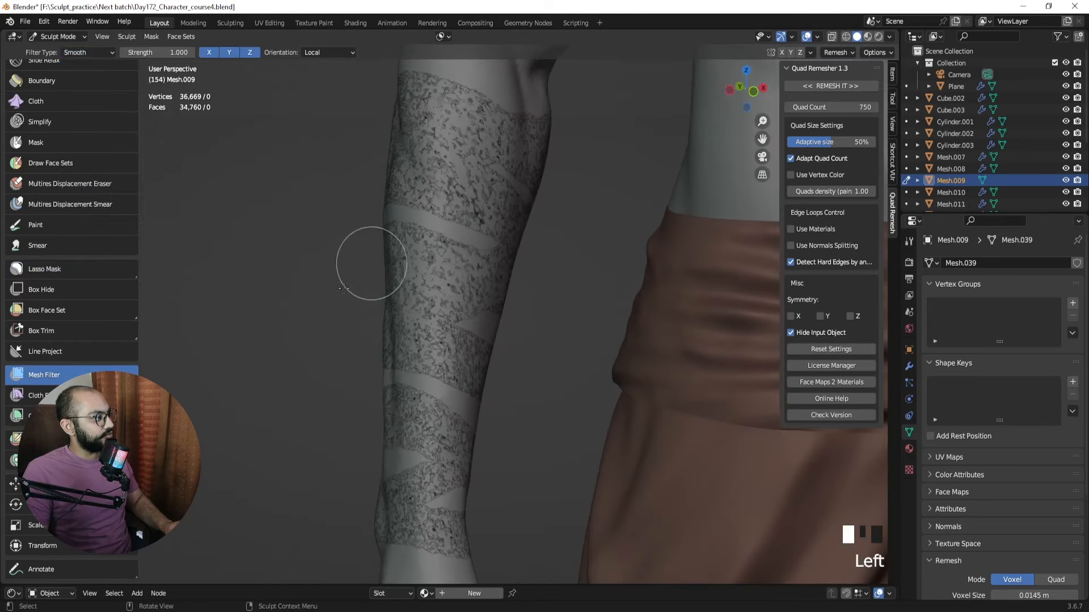
pyautogui.scroll(-5, 90, 263)
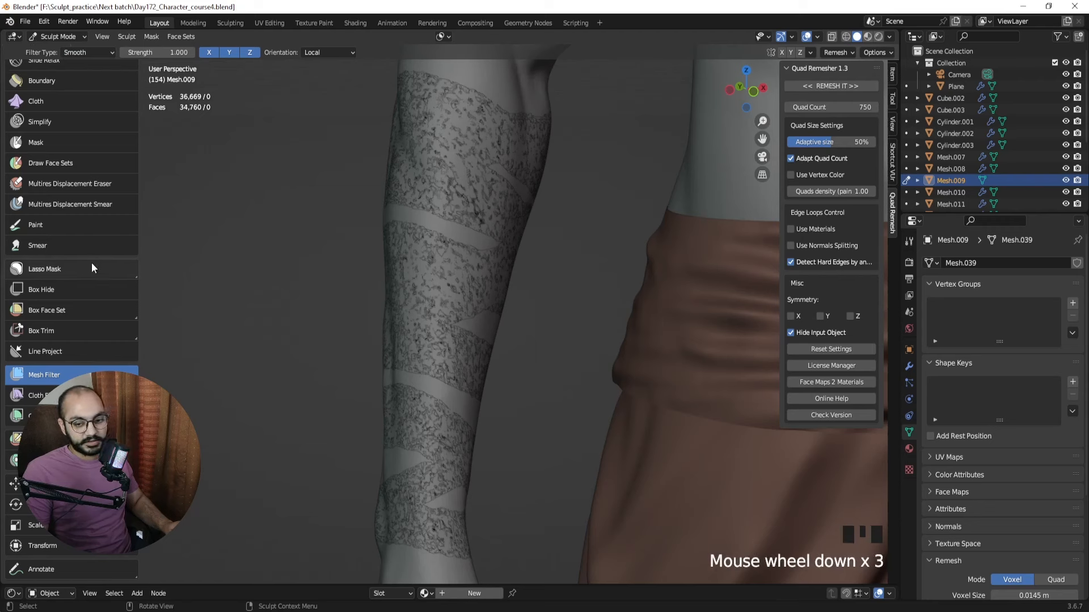
pyautogui.scroll(-3, 67, 331)
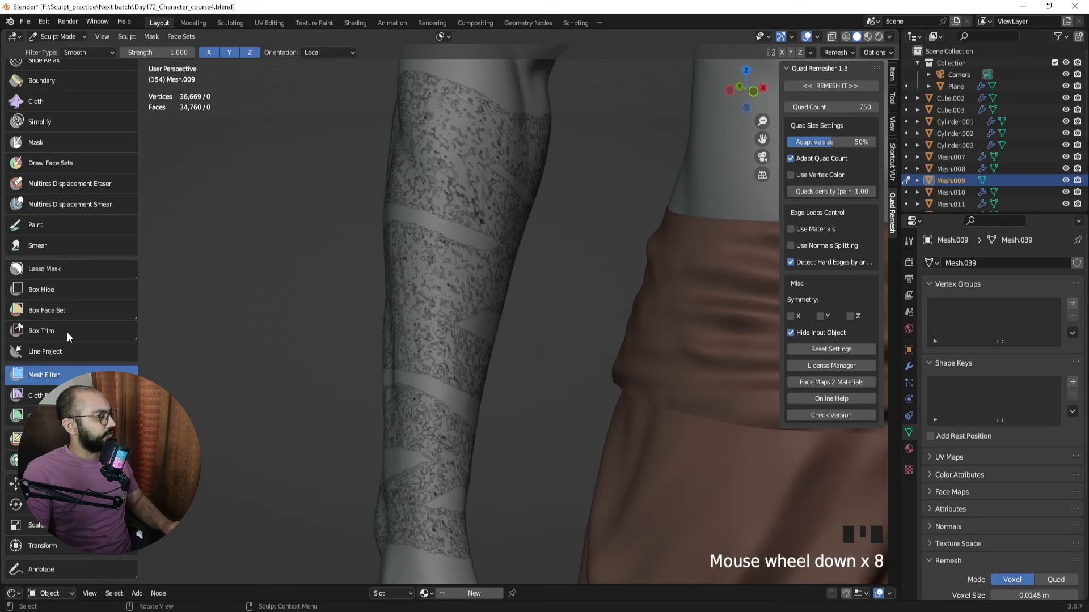
pyautogui.click(91, 51)
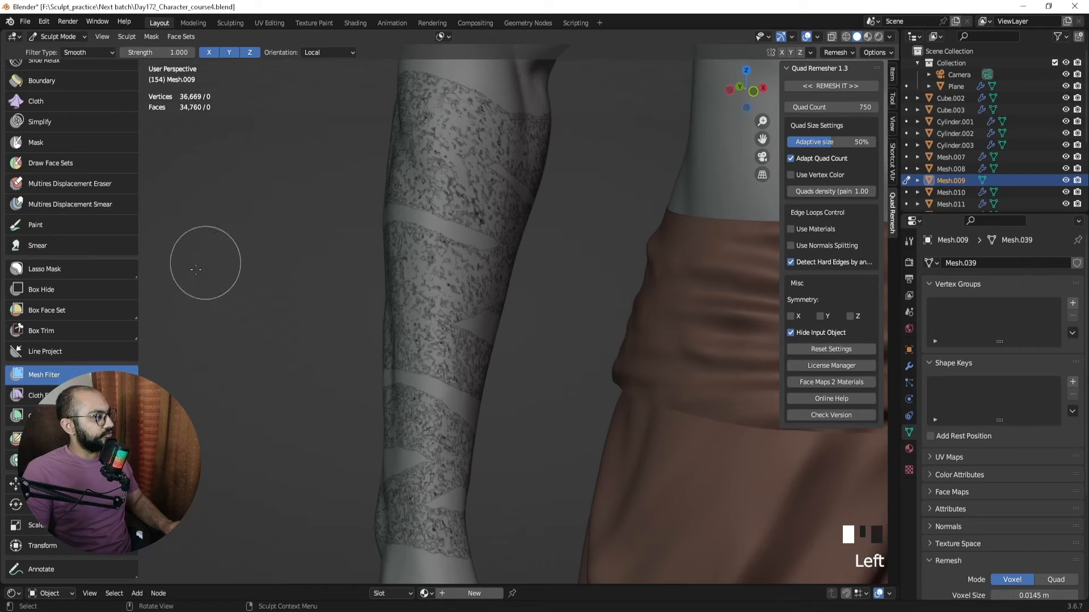
# Try the Smooth mesh filter on the joined bands over the forearm.
pyautogui.moveTo(193, 269); pyautogui.dragTo(577, 296)
pyautogui.hotkey('ctrl', 'z')
# Isolate the joined bands in Local View and smooth their jagged edges in Sculpt Mode with the Smooth mesh filter.
pyautogui.hotkey('ctrl', 'Tab')
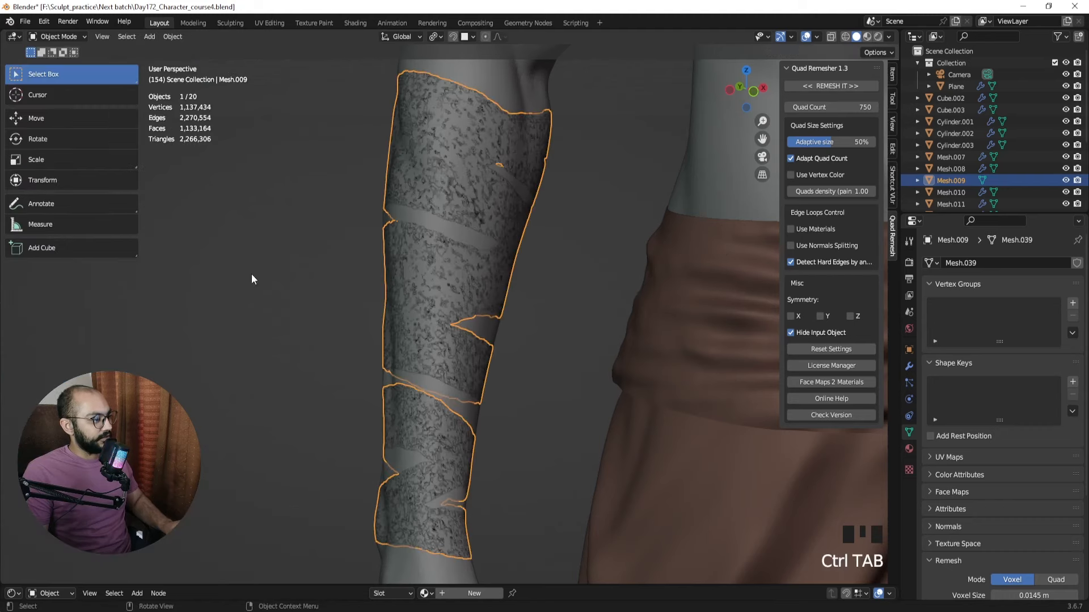
pyautogui.press('KP_Divide')
pyautogui.hotkey('ctrl', 'Tab')
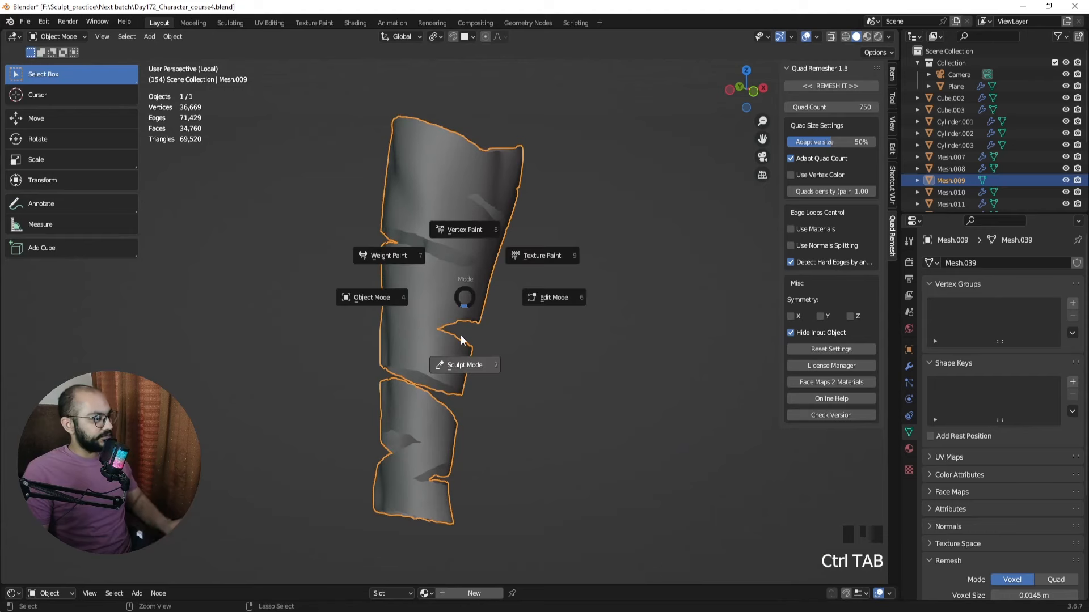
pyautogui.click(456, 351)
pyautogui.moveTo(457, 352); pyautogui.dragTo(635, 358)
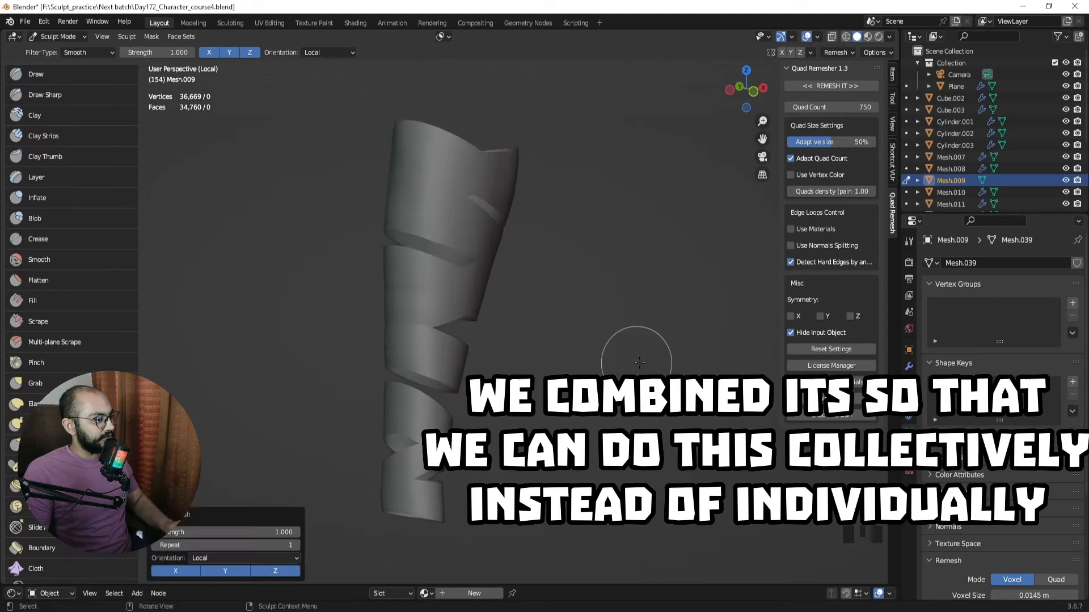
pyautogui.moveTo(635, 358); pyautogui.dragTo(600, 360, button='middle')
# Leave Local View, choose the Inflate brush and set its radius to 430 px for the joined bands.
pyautogui.press('/')
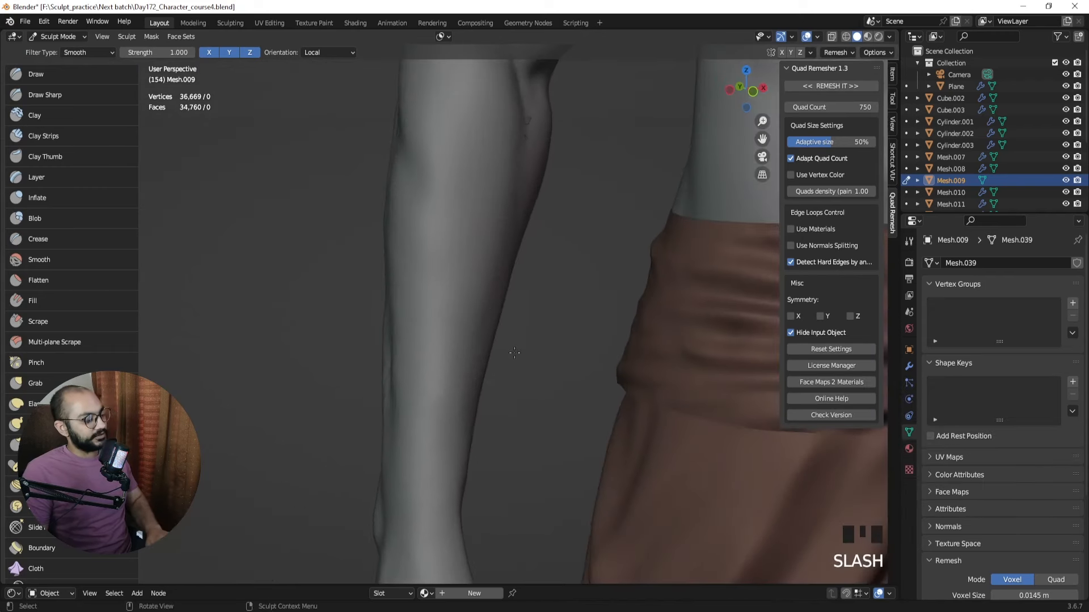
pyautogui.scroll(-3, 520, 323)
pyautogui.moveTo(520, 322); pyautogui.dragTo(486, 304, button='middle')
pyautogui.scroll(-1, 486, 304)
pyautogui.click(66, 202)
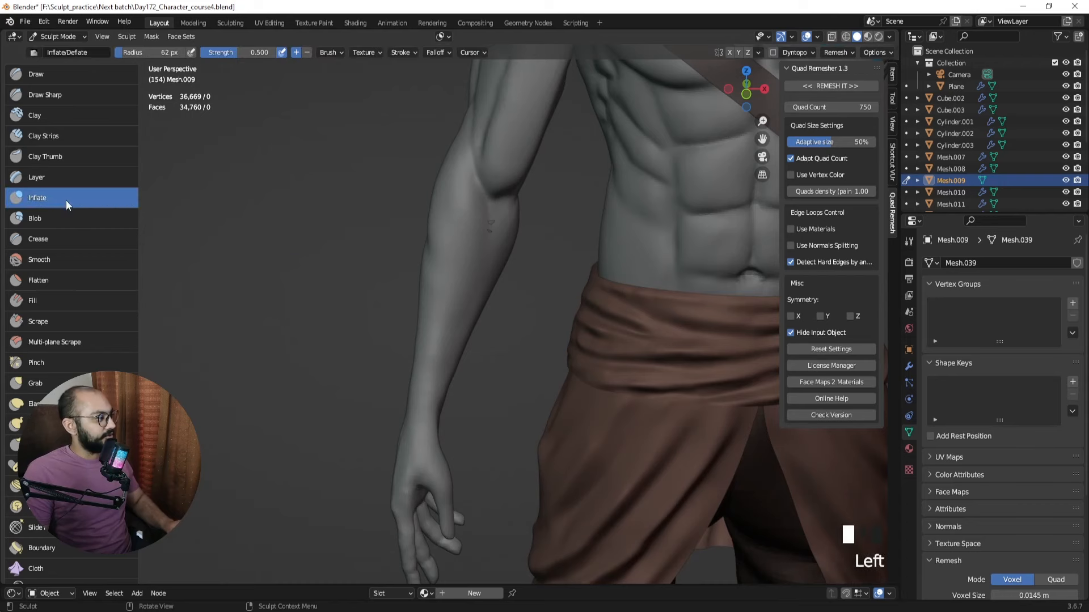
pyautogui.scroll(-1, 383, 295)
pyautogui.scroll(-2, 383, 295)
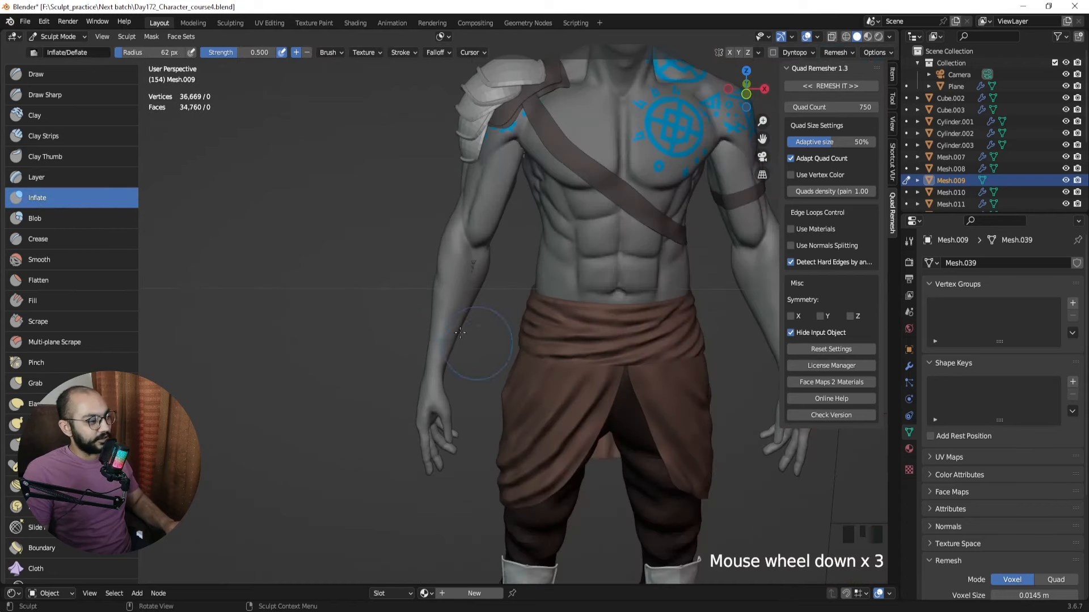
pyautogui.press('f')
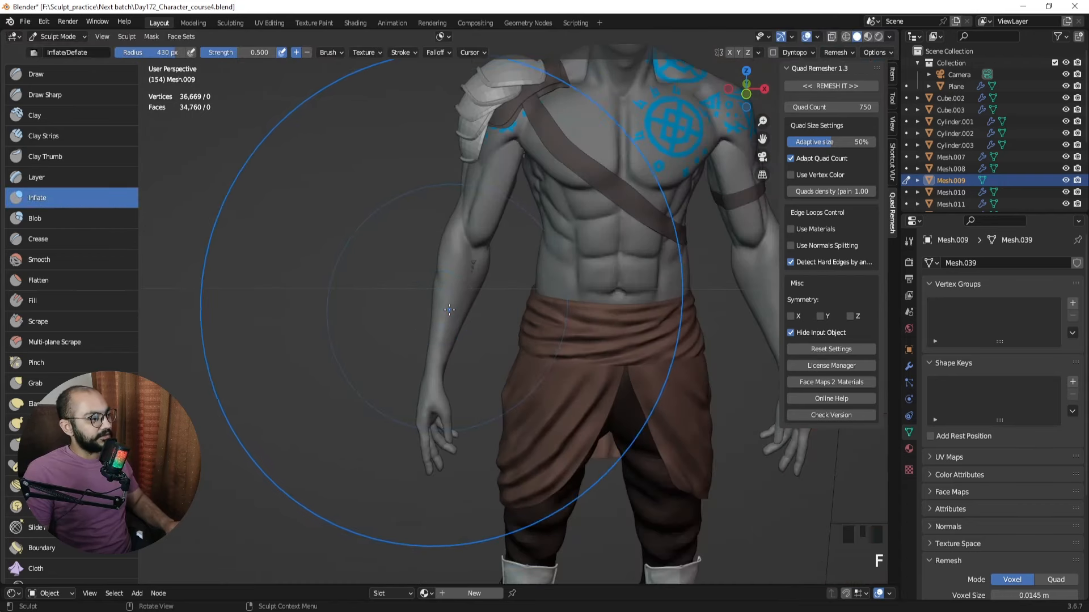
pyautogui.click(449, 310)
pyautogui.moveTo(449, 309); pyautogui.dragTo(544, 364, button='middle')
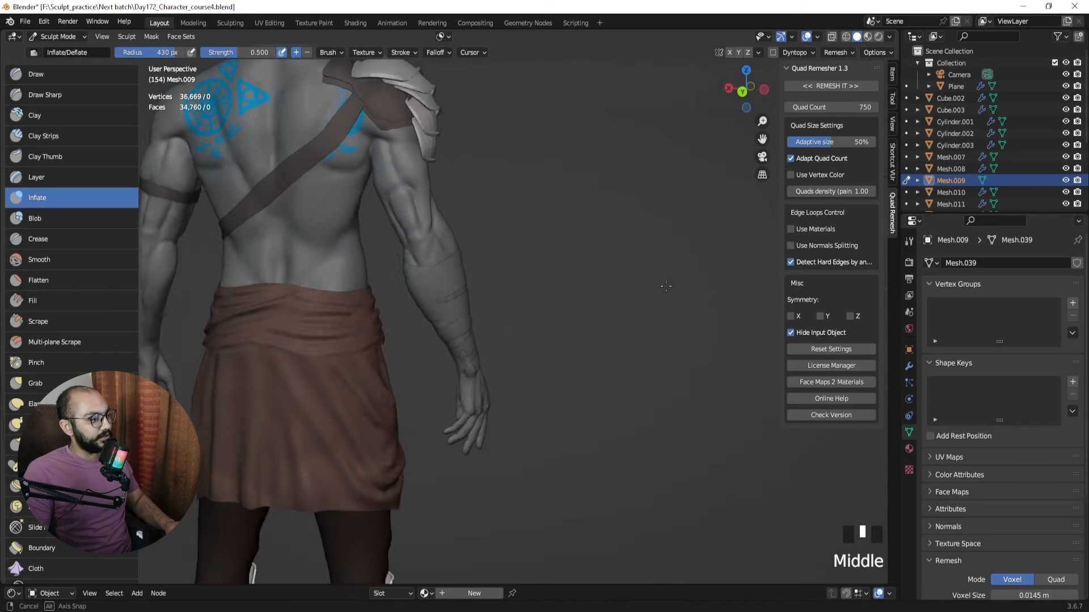
# Reduce the Inflate brush radius to 193 px and inflate the joined bands over the lower forearm and wrist.
pyautogui.scroll(2, 544, 364)
pyautogui.press('f')
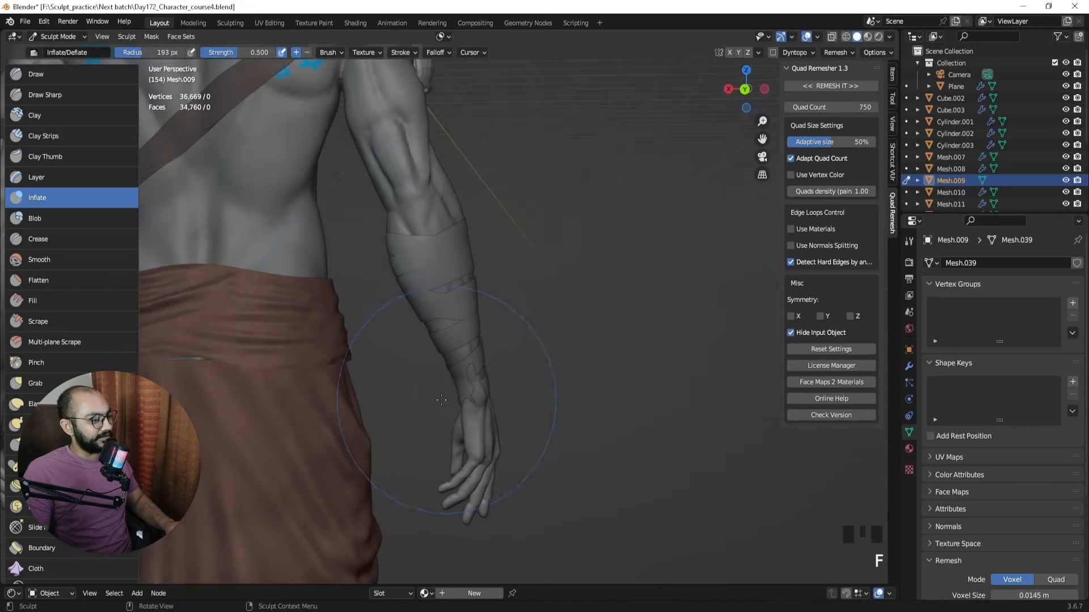
pyautogui.click(473, 400)
pyautogui.moveTo(473, 400)
pyautogui.mouseDown(button='middle')
pyautogui.moveTo(410, 400)
pyautogui.moveTo(588, 418)
pyautogui.mouseUp(button='middle')
pyautogui.click(462, 400)
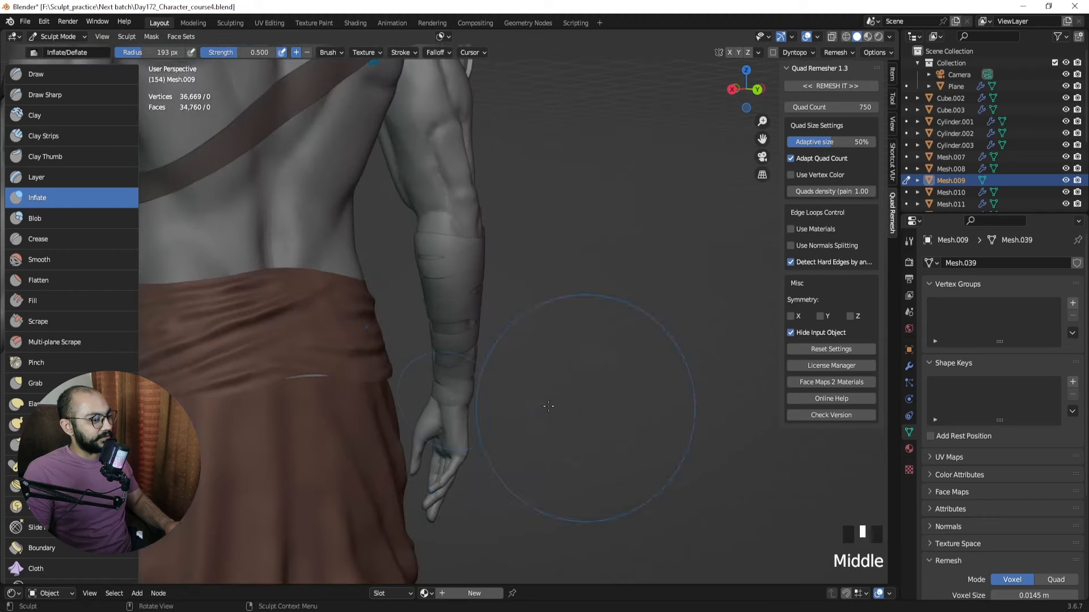
pyautogui.click(451, 401)
pyautogui.moveTo(451, 400)
pyautogui.mouseDown(button='middle')
pyautogui.moveTo(407, 364)
pyautogui.moveTo(420, 363)
pyautogui.mouseUp(button='middle')
# Examine the joined bands' mesh density in Edit Mode and return to Object Mode.
pyautogui.hotkey('ctrl', 'Tab')
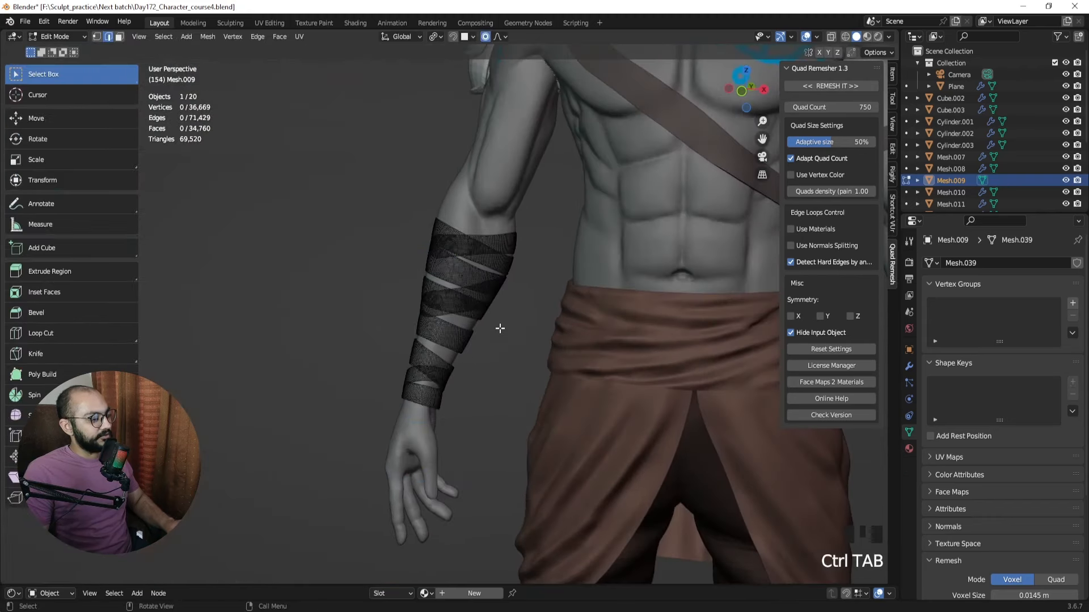
pyautogui.scroll(4, 500, 328)
pyautogui.moveTo(539, 304); pyautogui.dragTo(522, 335, button='middle')
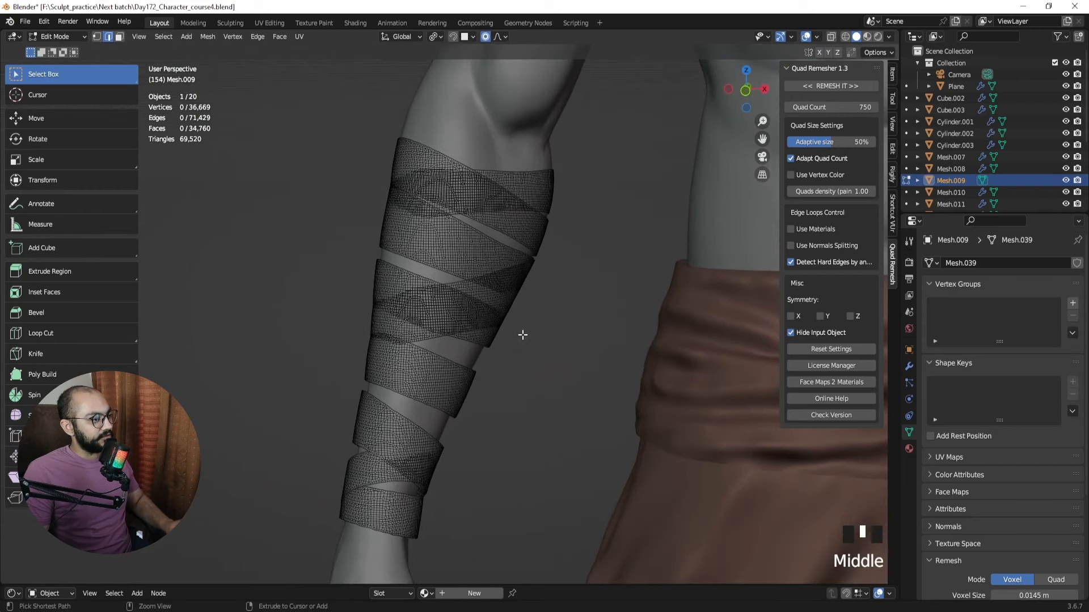
pyautogui.hotkey('ctrl', 'Tab')
pyautogui.scroll(-2, 523, 336)
pyautogui.hotkey('ctrl', 'Tab')
pyautogui.click(407, 347)
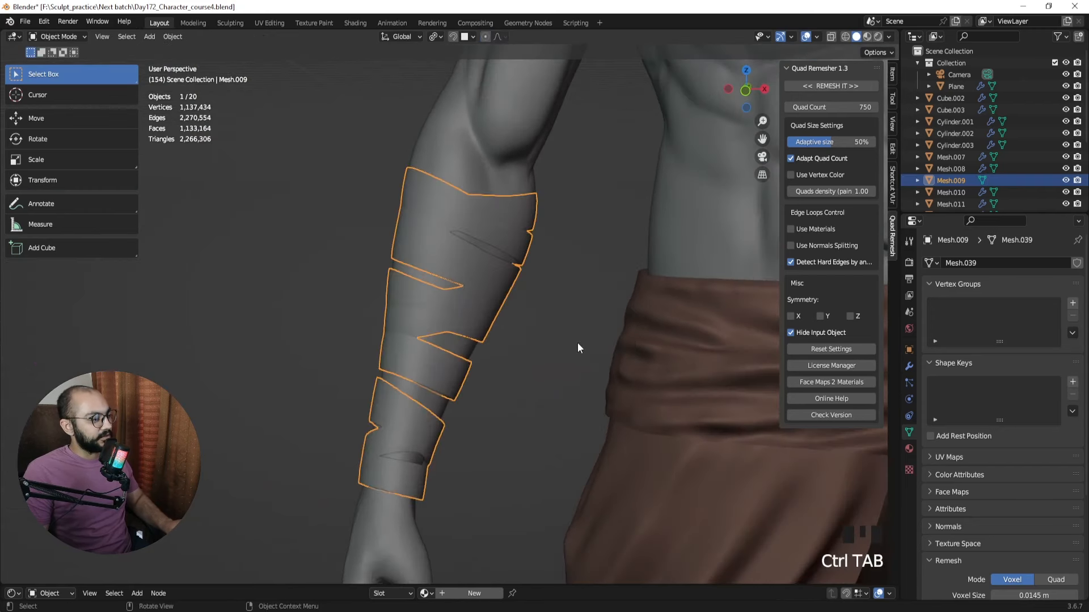
# Try remeshing the joined bands in Quad mode with QuadriFlow at 750 faces, preserving the mesh boundary.
pyautogui.scroll(-1, 532, 326)
pyautogui.scroll(-8, 972, 468)
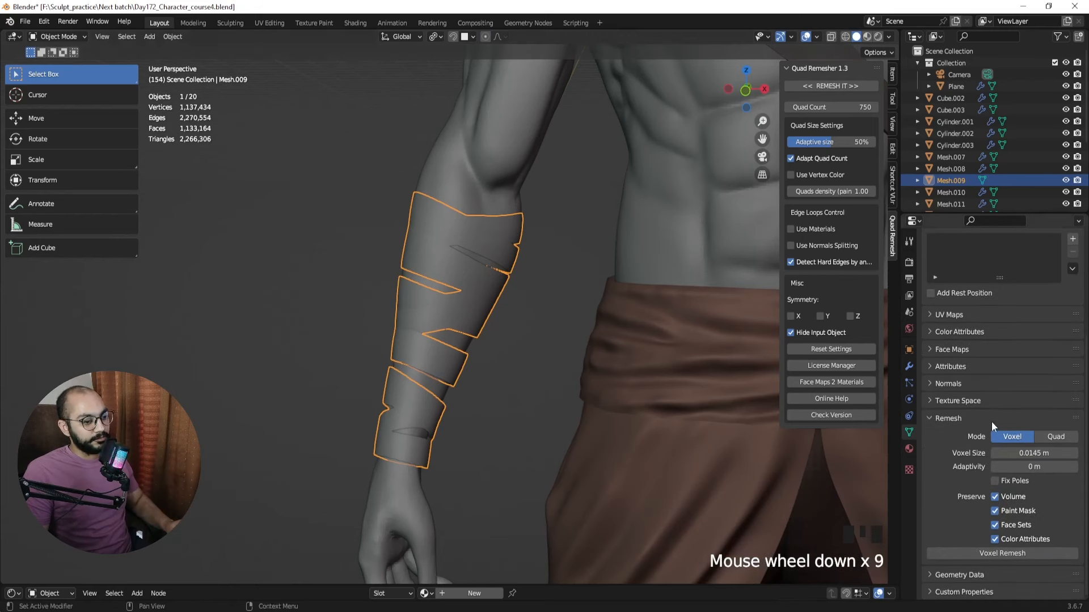
pyautogui.press('n')
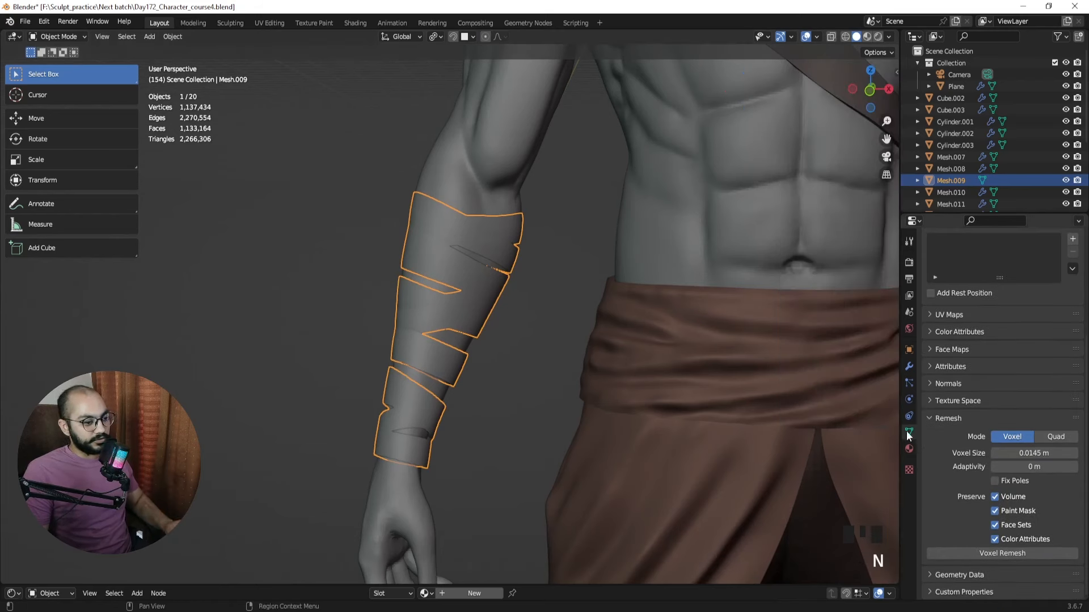
pyautogui.click(1049, 435)
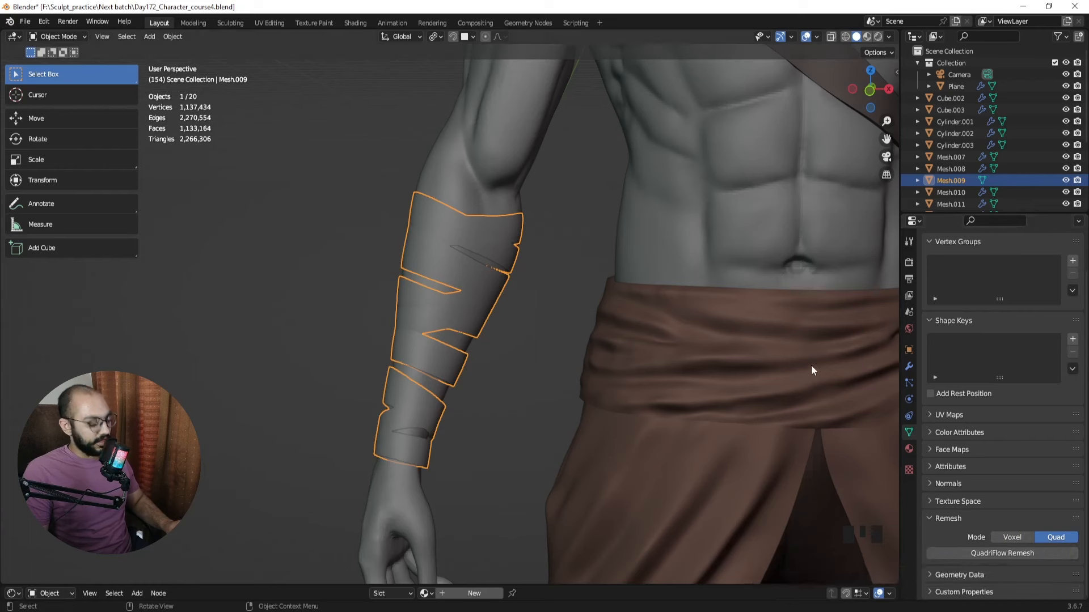
pyautogui.press('n')
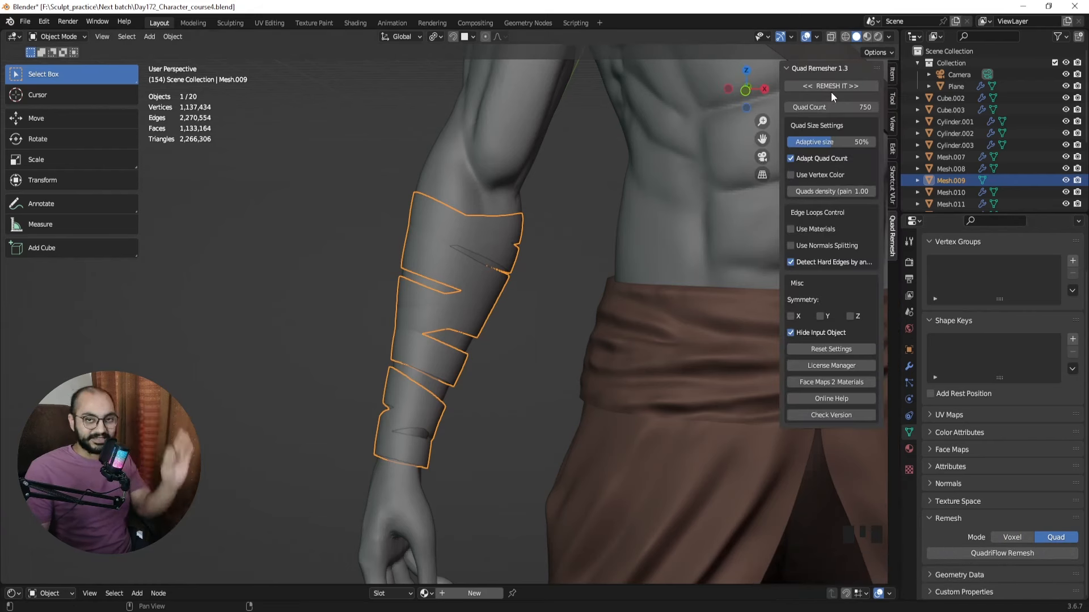
pyautogui.press('n')
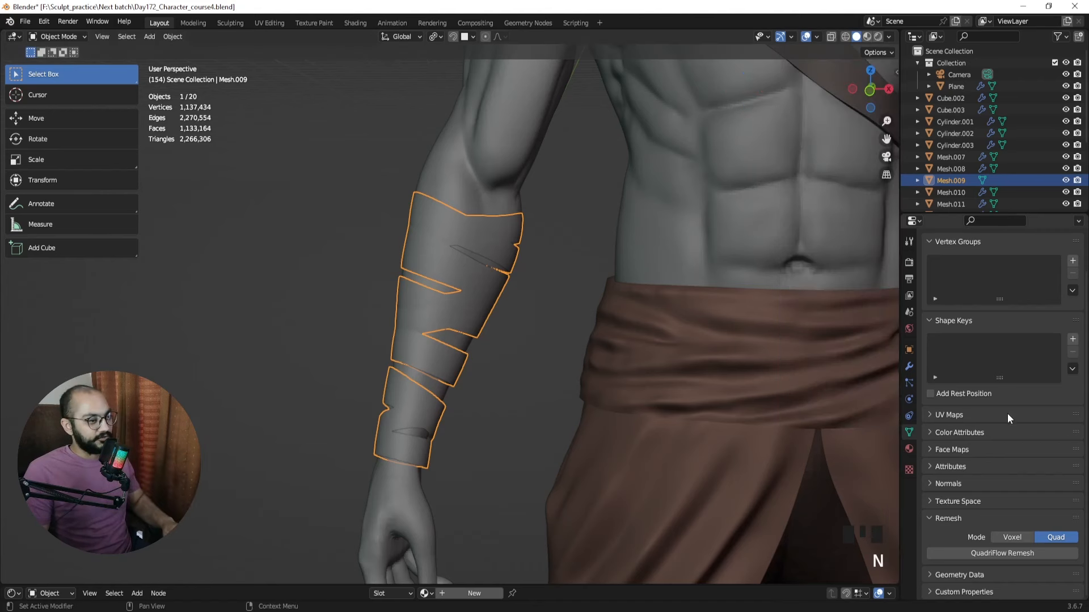
pyautogui.scroll(-2, 988, 461)
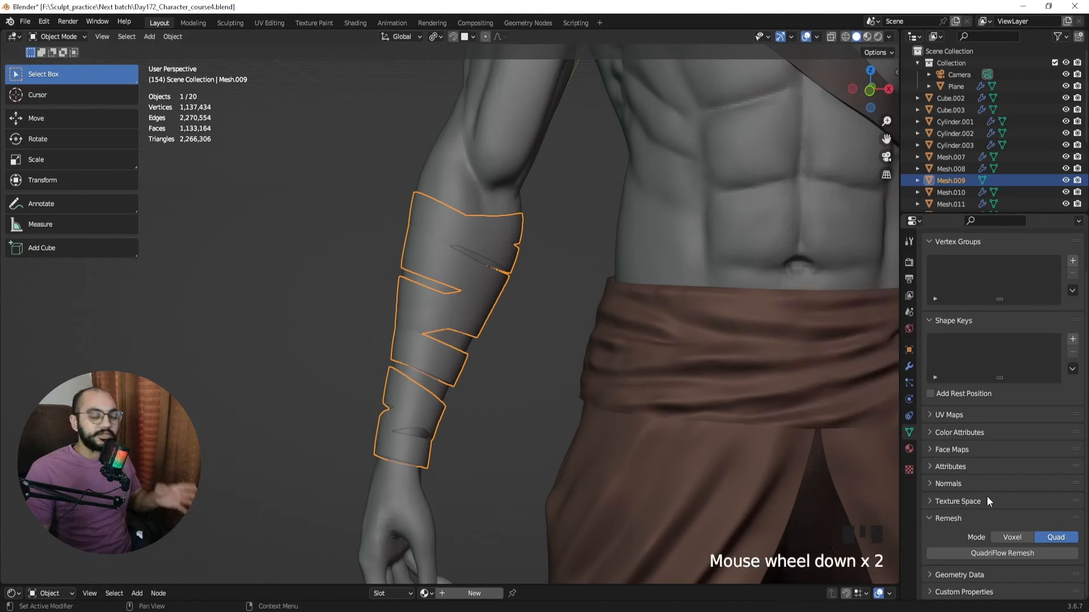
pyautogui.click(1003, 552)
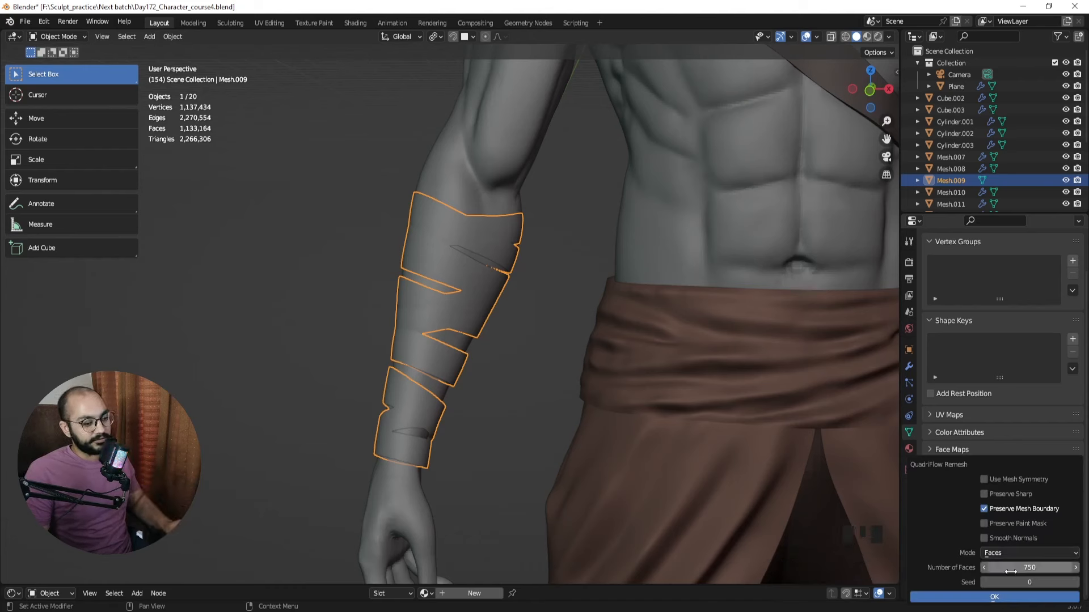
pyautogui.click(1003, 597)
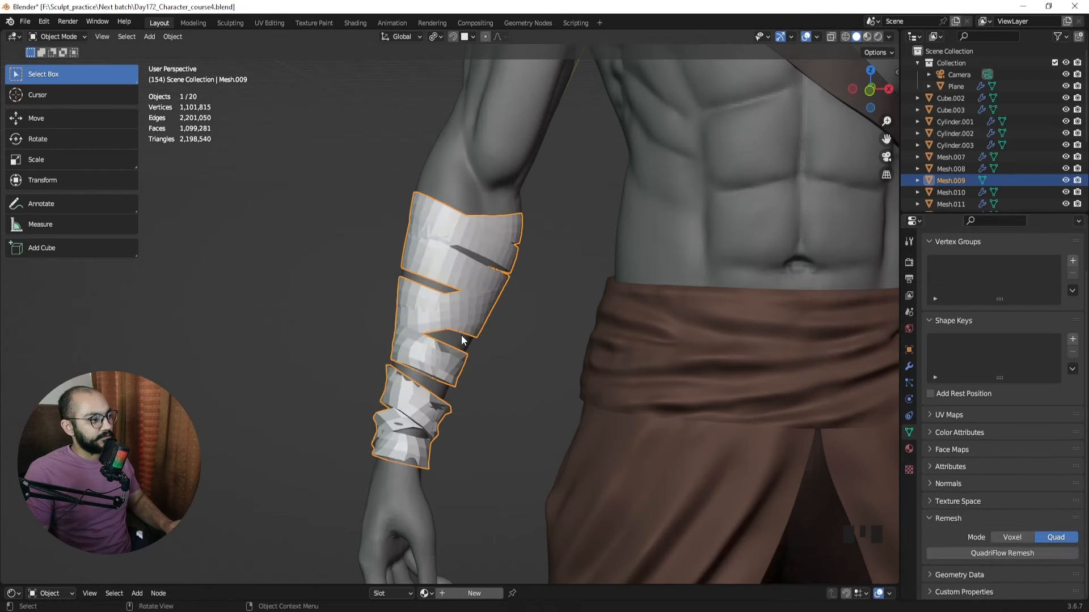
# Inspect the remeshed bands around the forearm and undo the QuadriFlow remesh and the Quad mode change.
pyautogui.moveTo(474, 335); pyautogui.dragTo(618, 246, button='middle')
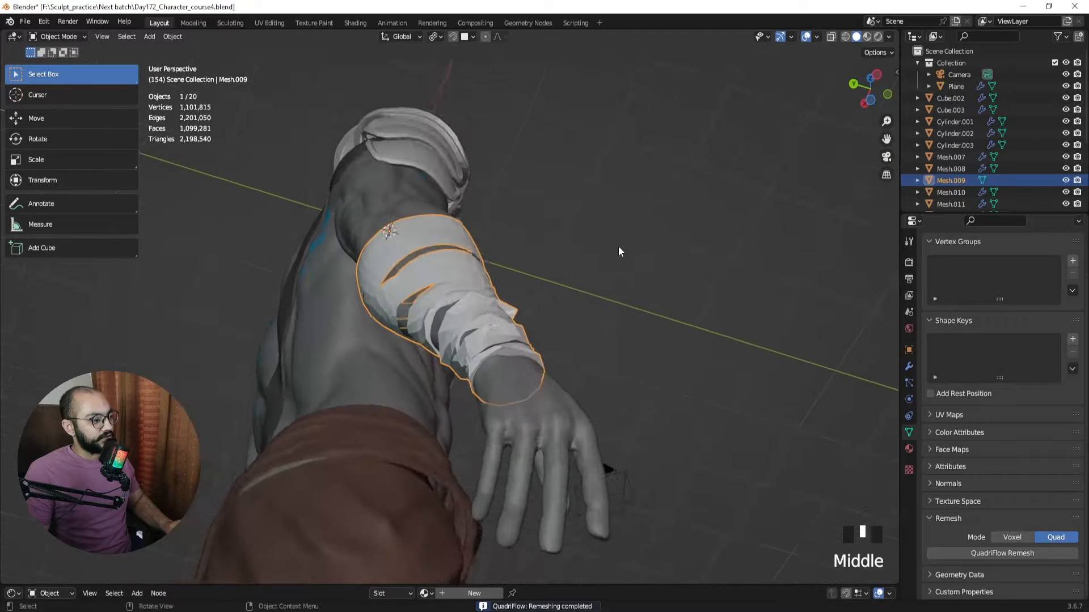
pyautogui.scroll(3, 615, 321)
pyautogui.moveTo(614, 321); pyautogui.dragTo(476, 421, button='middle')
pyautogui.scroll(-3, 526, 363)
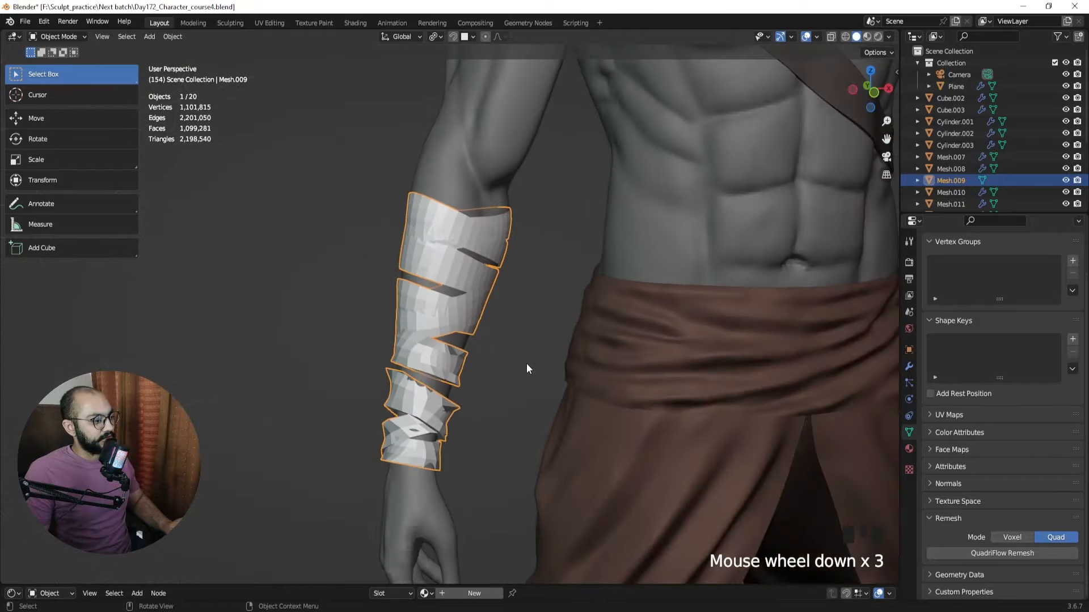
pyautogui.hotkey('ctrl', 'z')
pyautogui.hotkey('ctrl', 'z')
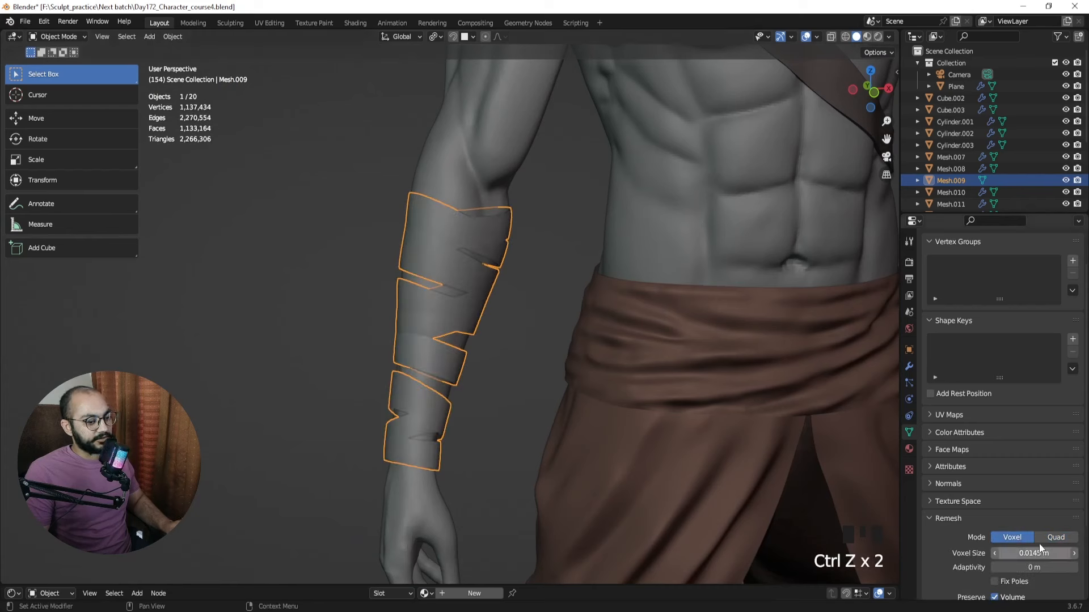
# Try a QuadriFlow remesh of the joined bands at 1000 faces and undo it.
pyautogui.click(1049, 537)
pyautogui.click(997, 554)
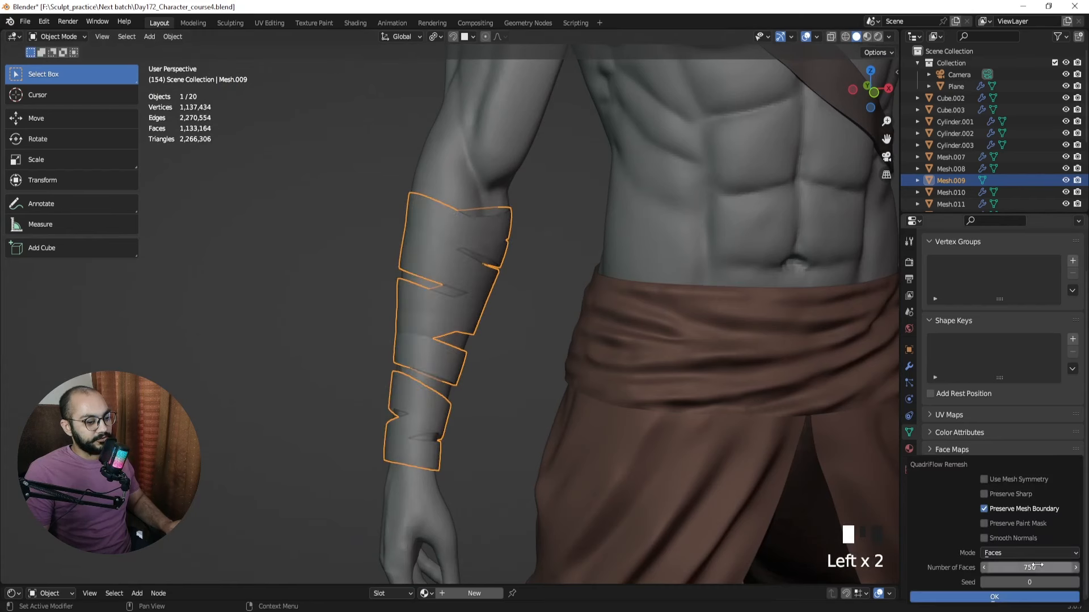
pyautogui.click(1019, 567)
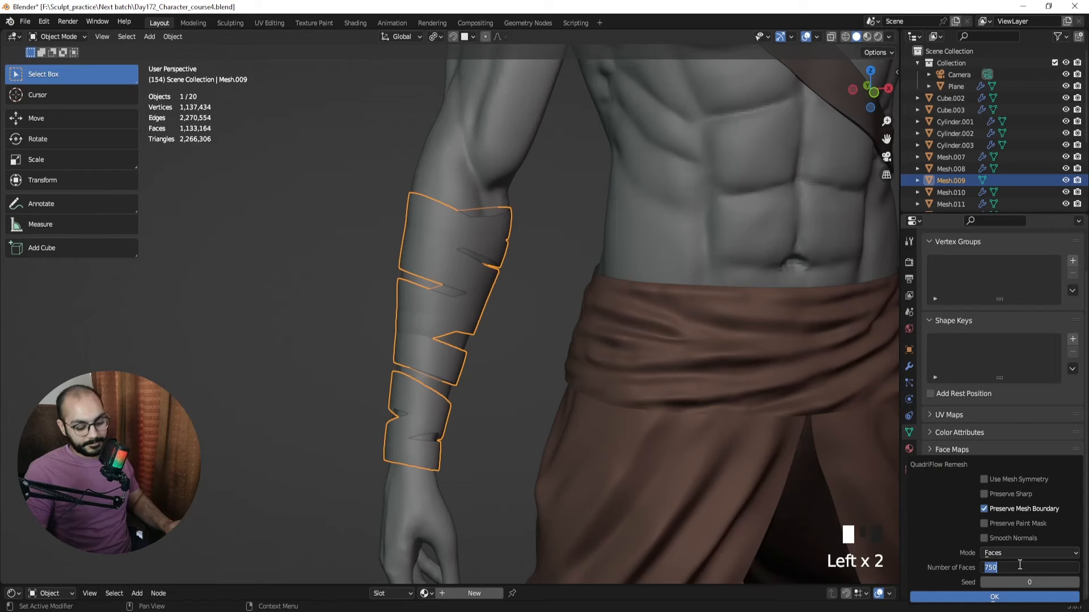
pyautogui.write('1000')
pyautogui.press('Return')
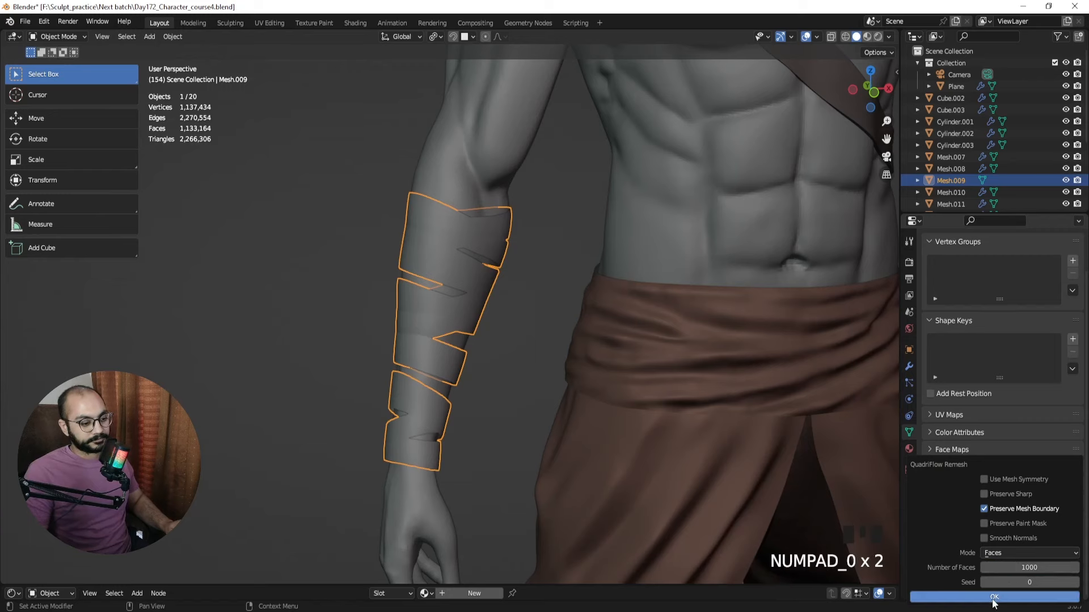
pyautogui.click(1031, 597)
pyautogui.moveTo(452, 392); pyautogui.dragTo(492, 345, button='middle')
pyautogui.hotkey('ctrl', 'z')
pyautogui.hotkey('ctrl', 'z')
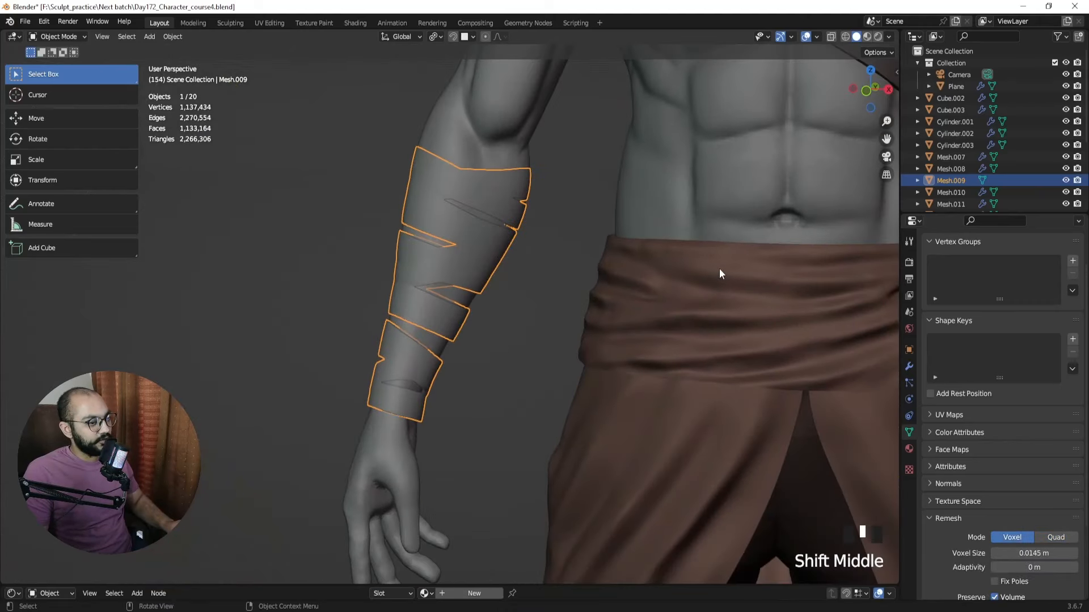
# Try remeshing the joined bands with Quad Remesher at a quad count of 750 and undo it.
pyautogui.press('n')
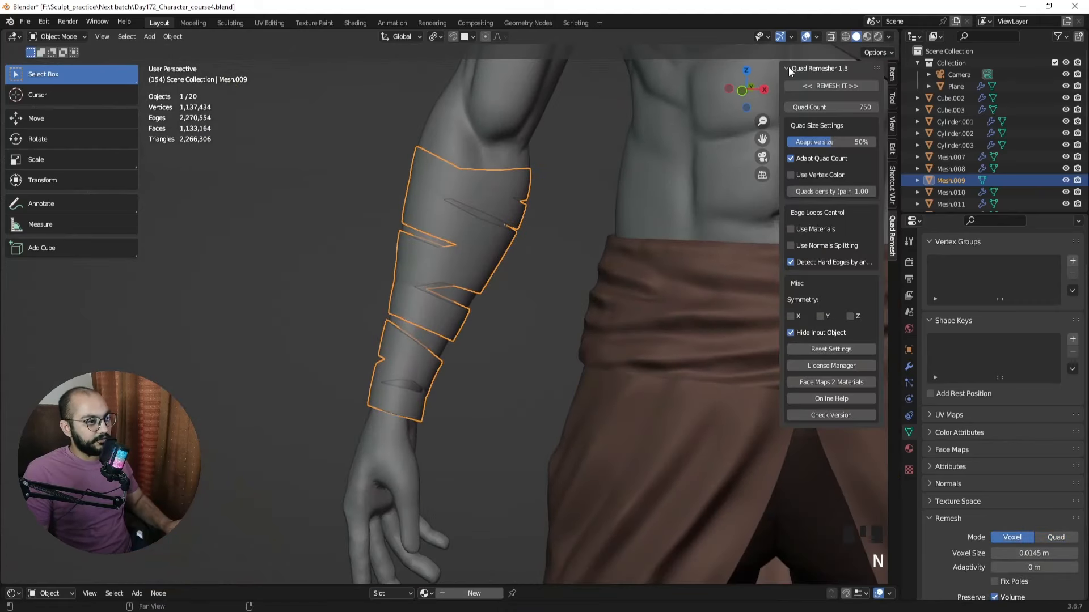
pyautogui.click(826, 85)
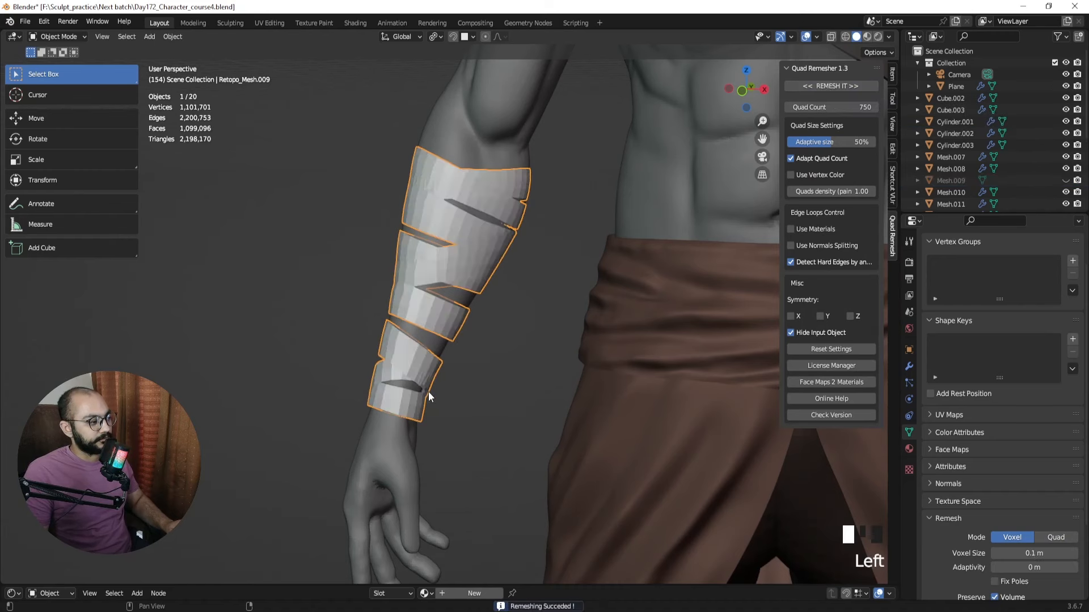
pyautogui.moveTo(427, 391); pyautogui.dragTo(513, 365, button='middle')
pyautogui.scroll(2, 447, 383)
pyautogui.hotkey('ctrl', 'z')
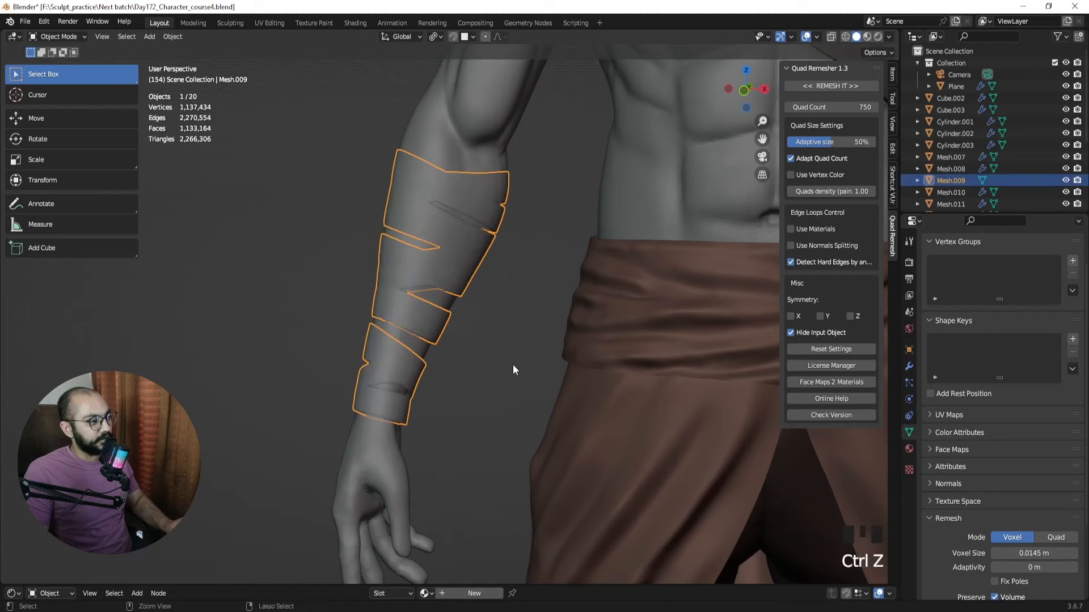
pyautogui.scroll(-4, 996, 536)
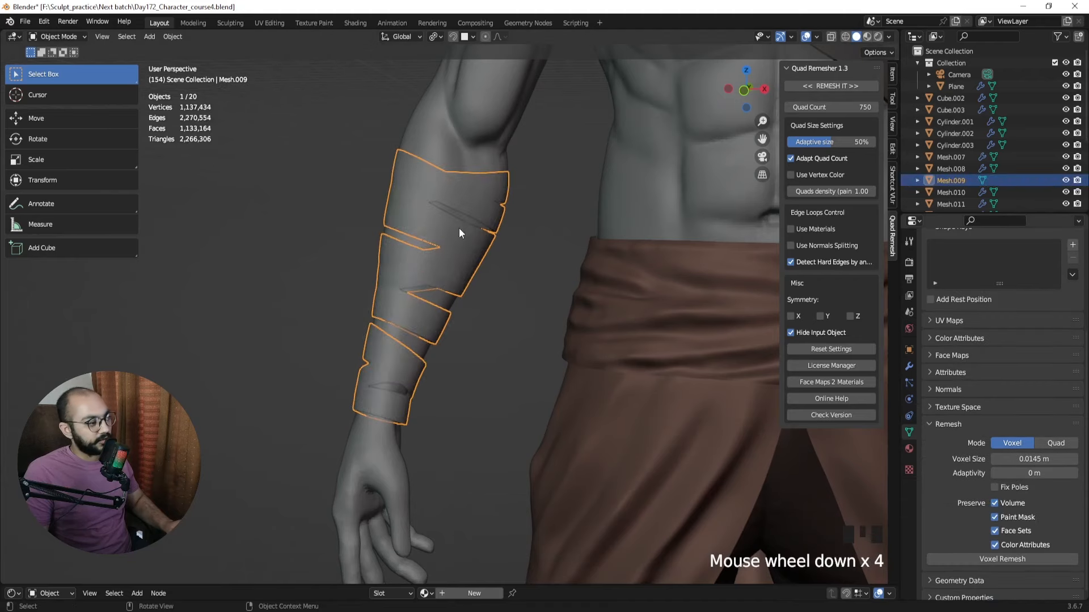
pyautogui.press('Tab')
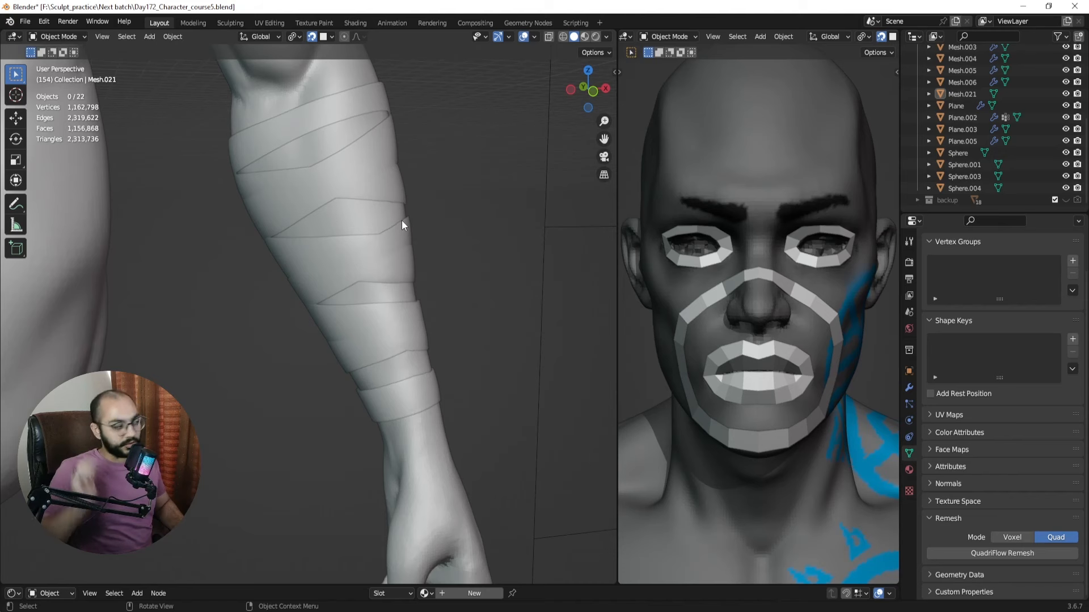
# Try remeshing the forearm wrap bands with QuadriFlow at 750 faces, preserving the mesh boundary.
pyautogui.click(407, 195)
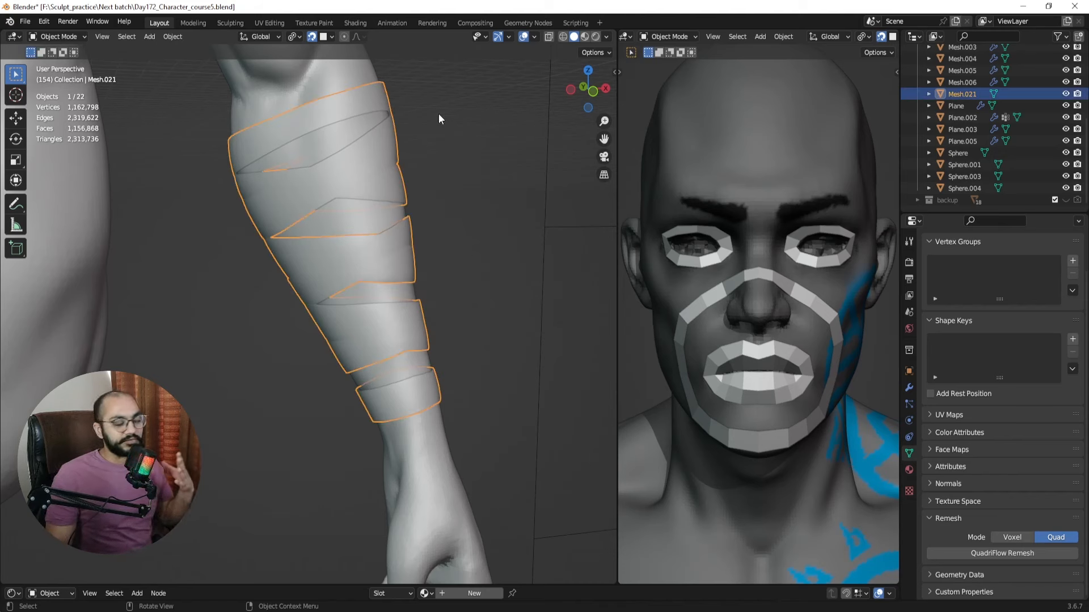
pyautogui.click(950, 554)
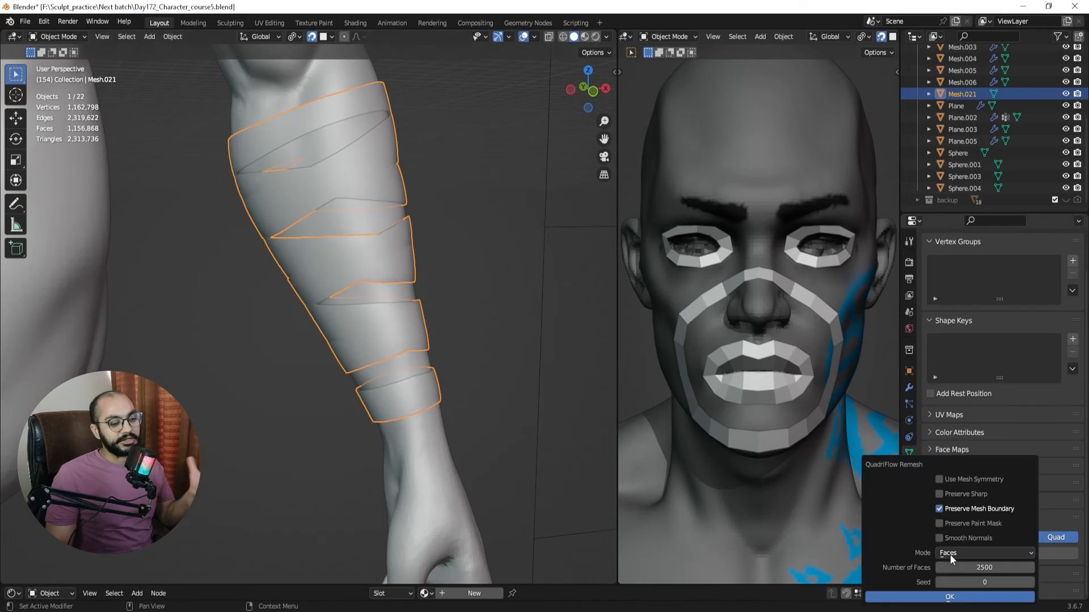
pyautogui.click(975, 566)
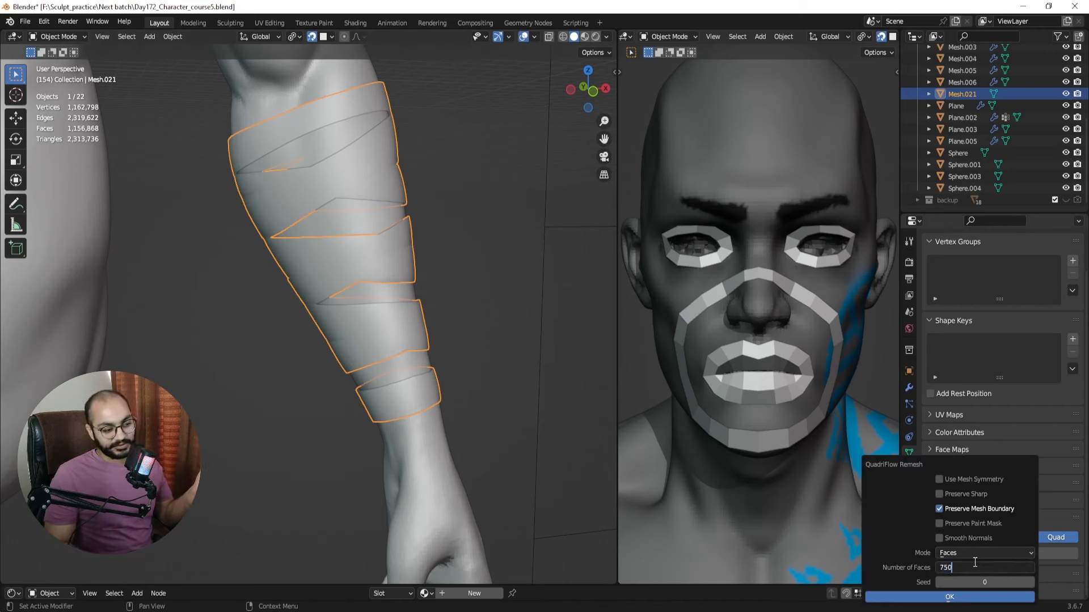
pyautogui.press('Return')
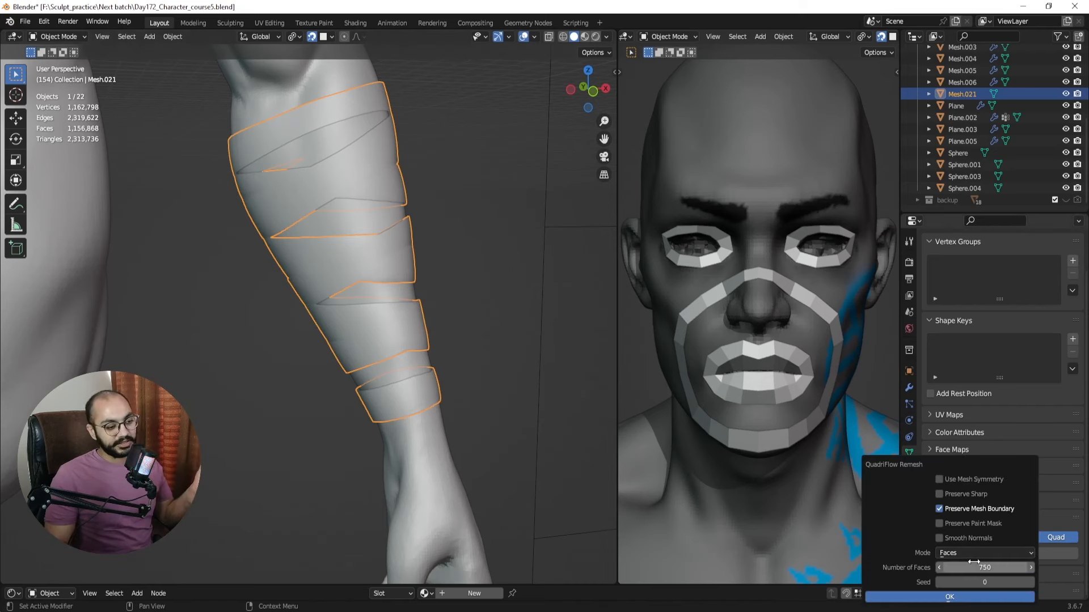
pyautogui.click(949, 597)
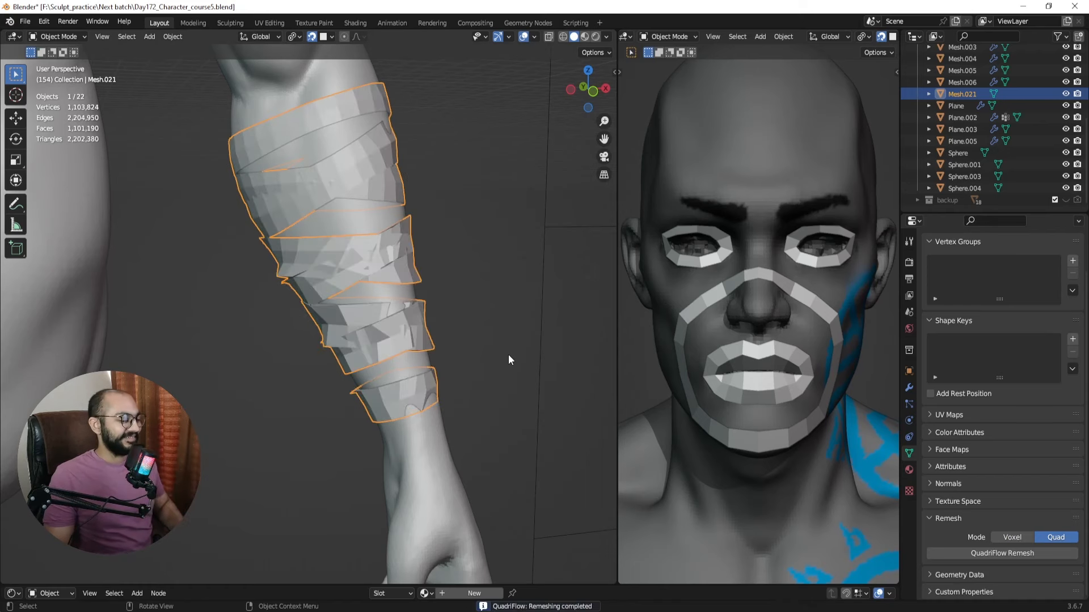
# Inspect the remeshed forearm wraps from other angles and undo the 750-face remesh.
pyautogui.moveTo(399, 300); pyautogui.dragTo(435, 275, button='middle')
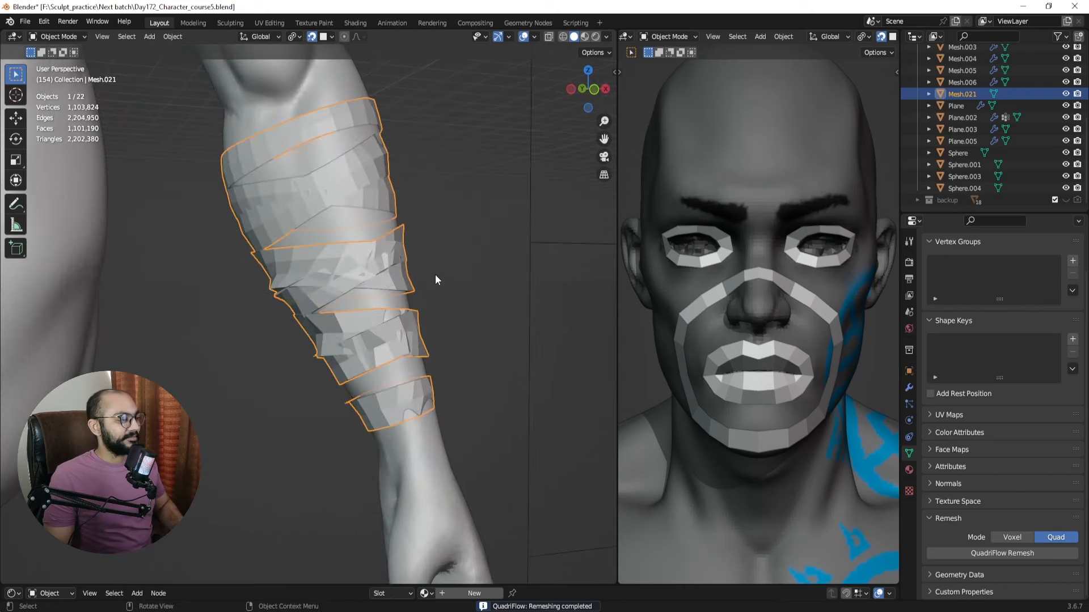
pyautogui.click(467, 297)
pyautogui.moveTo(434, 317); pyautogui.dragTo(342, 316, button='middle')
pyautogui.hotkey('ctrl', 'z')
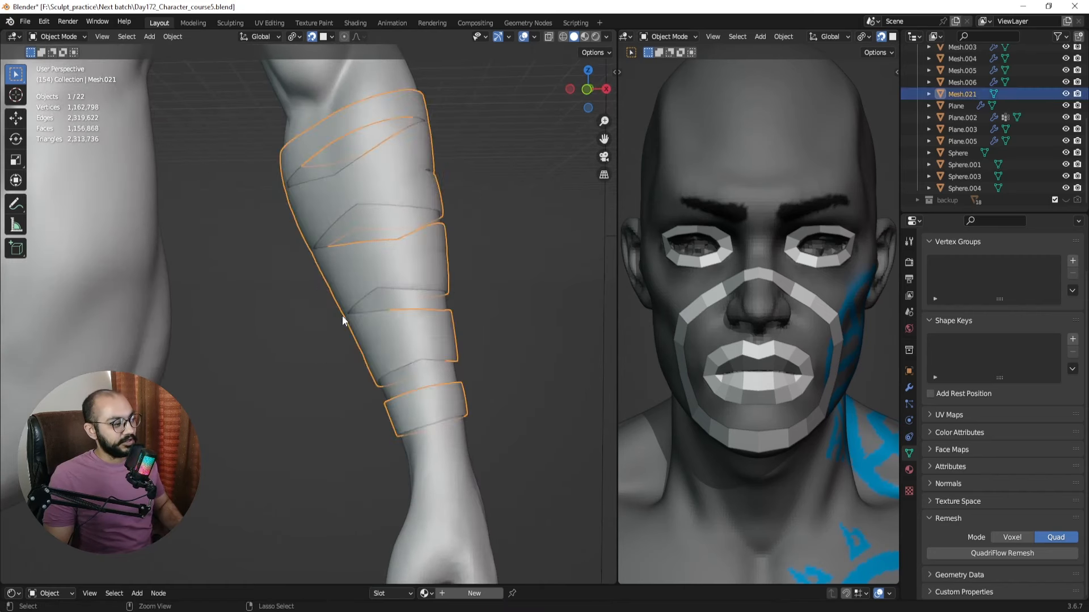
# Remesh the forearm wrap bands with QuadriFlow in Faces mode, using a higher number of faces than 750.
pyautogui.click(982, 550)
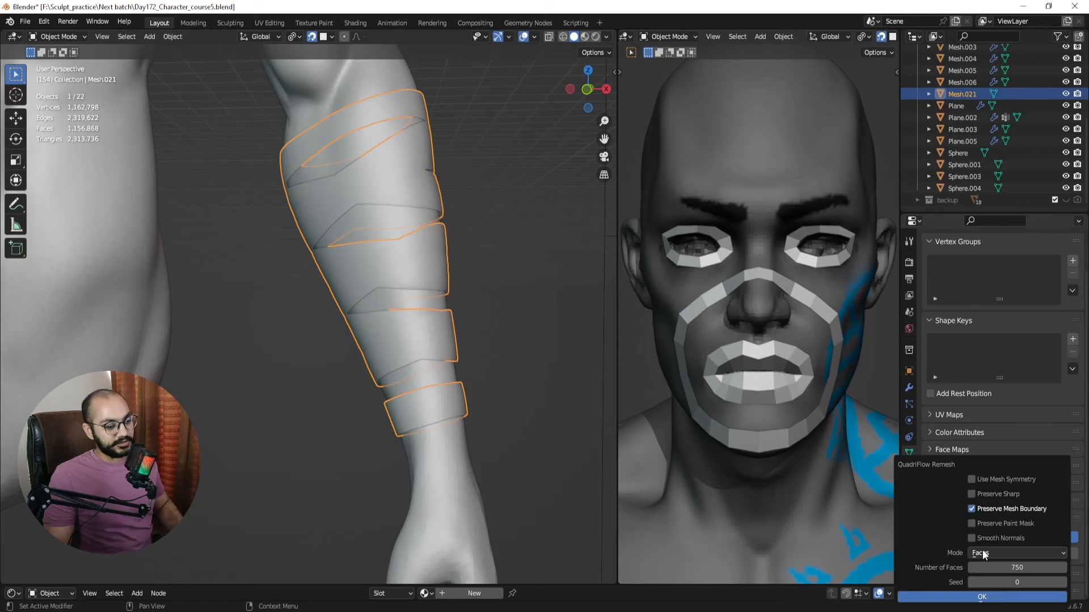
pyautogui.click(1009, 569)
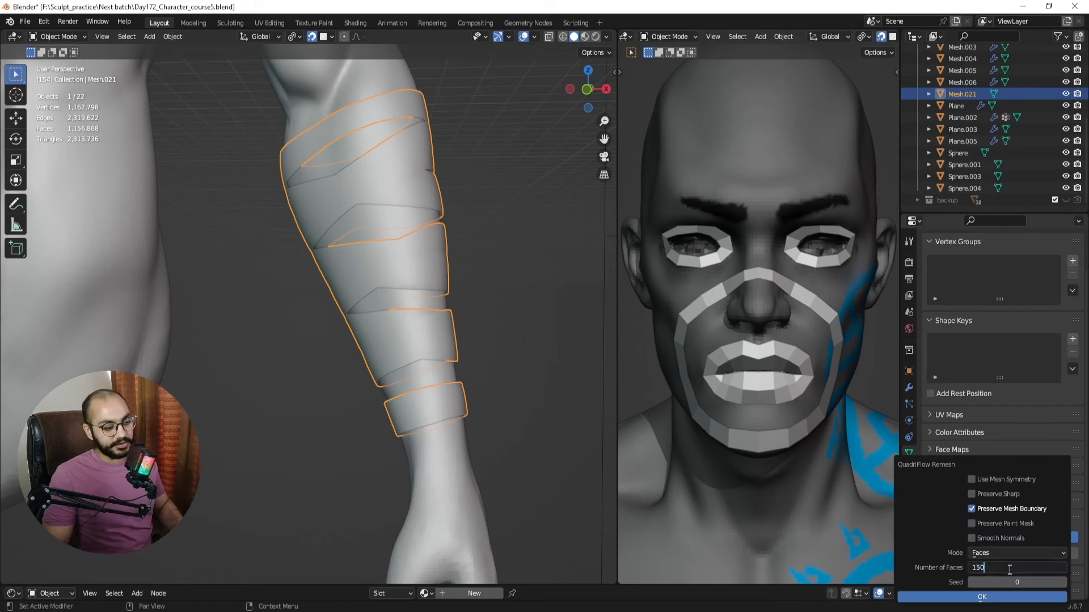
pyautogui.click(982, 597)
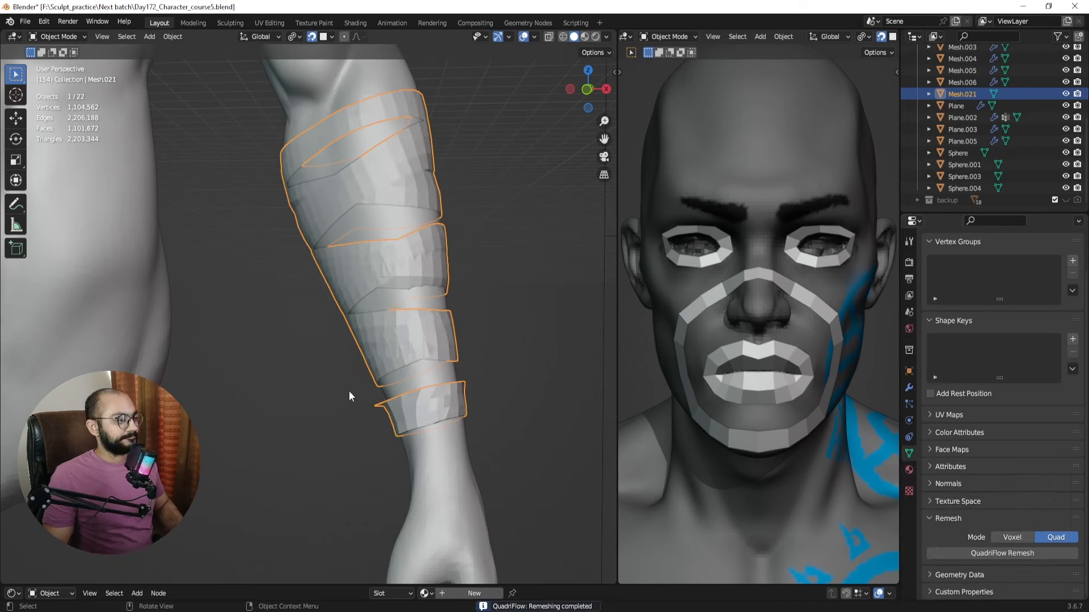
# Undo the last remesh and remesh the forearm wraps with QuadriFlow at 2500 faces, preserving the mesh boundary.
pyautogui.moveTo(350, 390); pyautogui.dragTo(454, 395, button='middle')
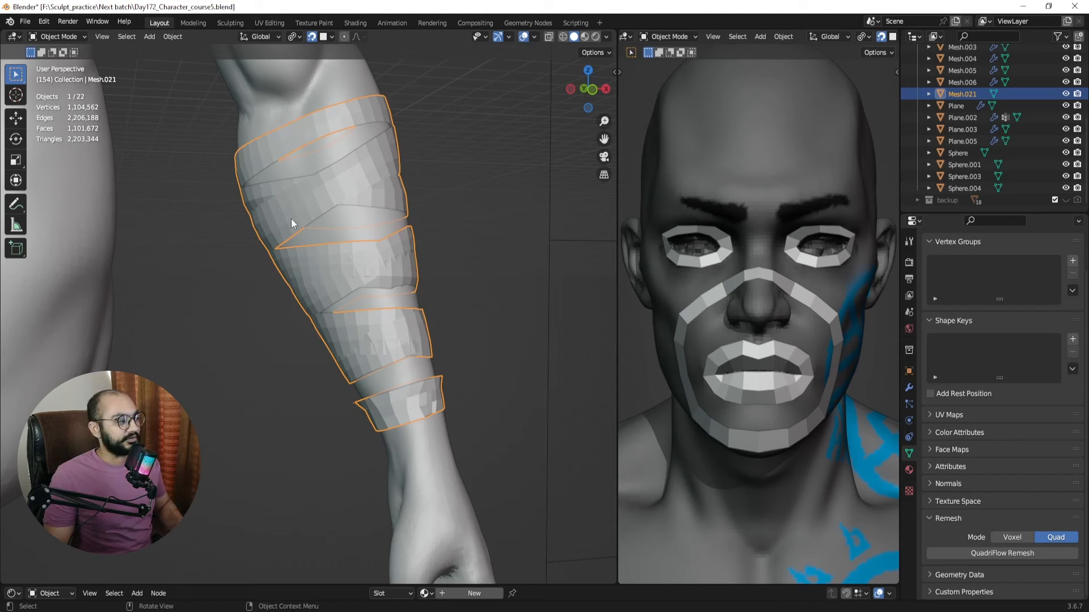
pyautogui.hotkey('ctrl', '1')
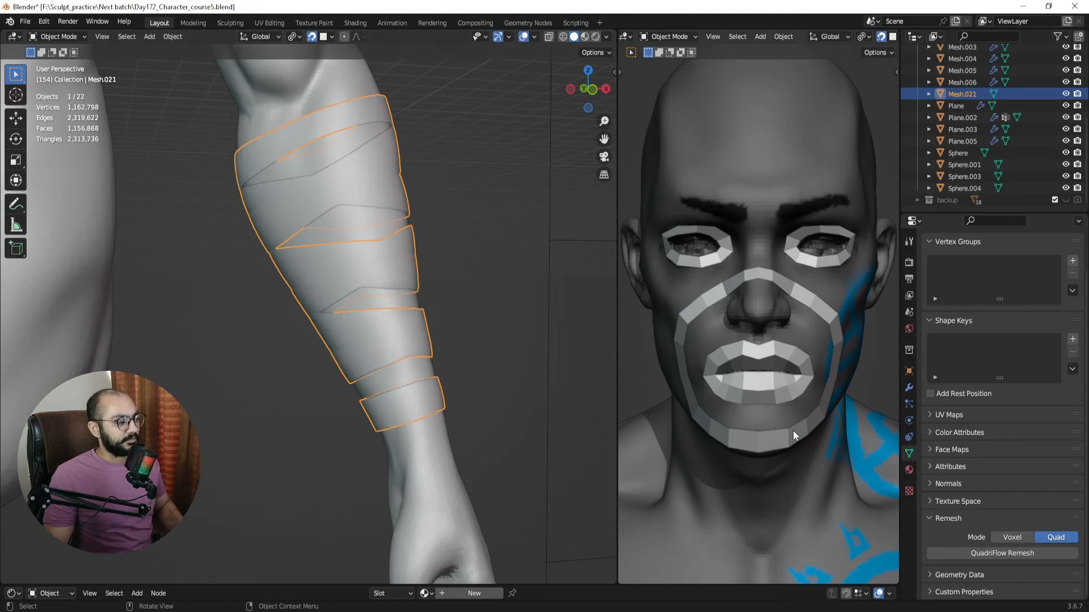
pyautogui.click(1002, 553)
pyautogui.click(1018, 566)
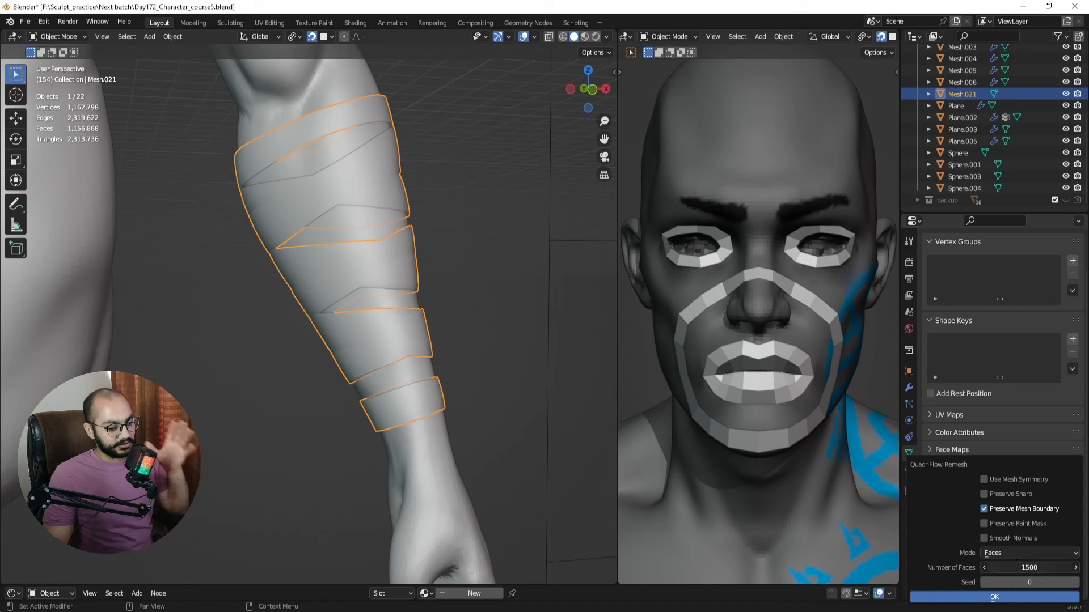
pyautogui.write('2')
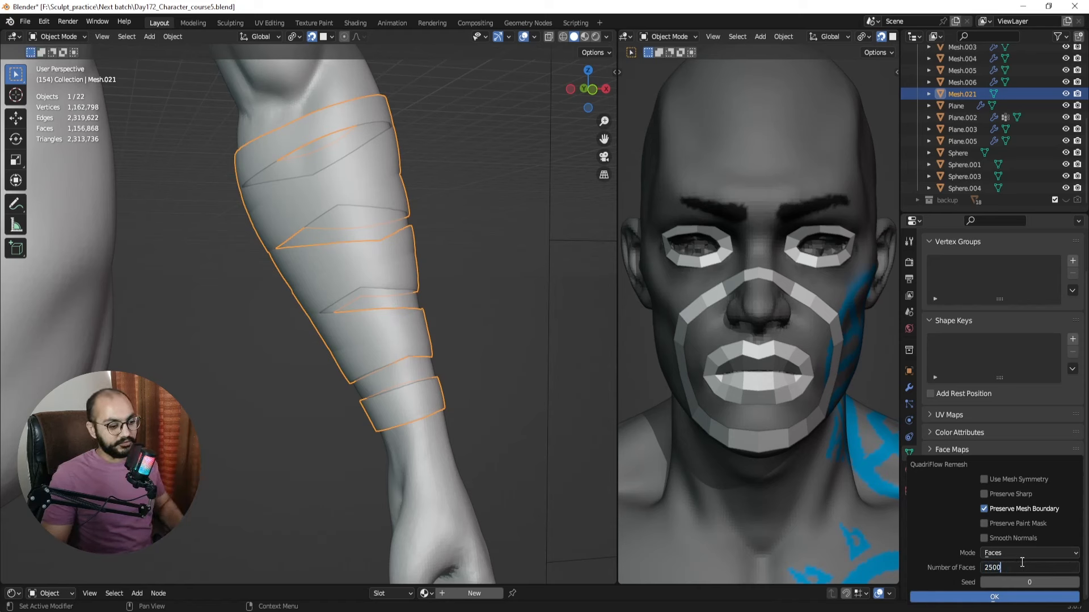
pyautogui.click(1003, 598)
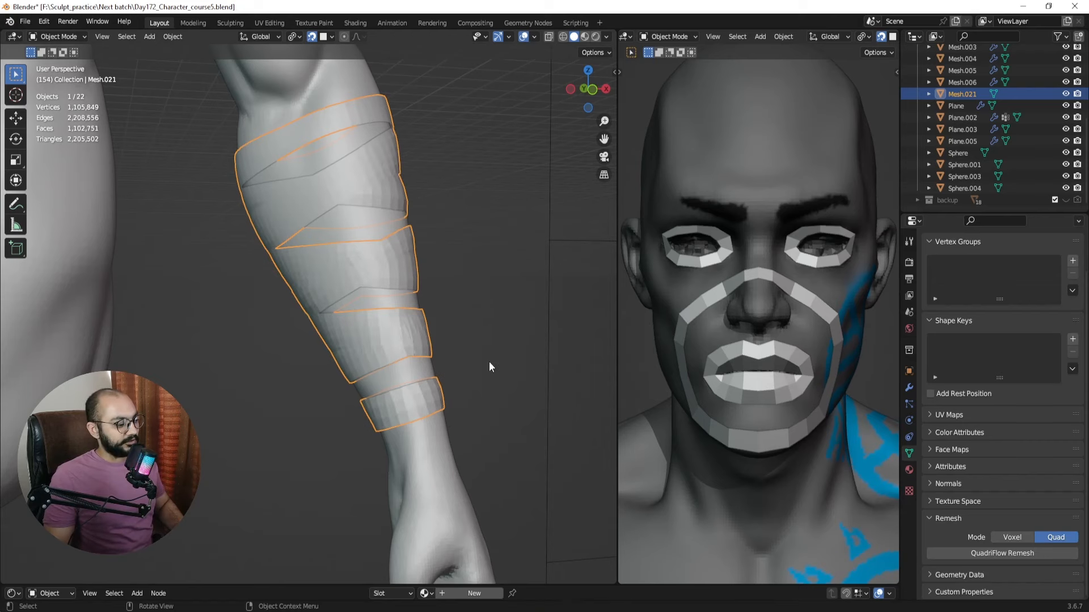
# Show the wireframe overlay and examine the quad layout of the remeshed forearm wraps.
pyautogui.moveTo(508, 359); pyautogui.dragTo(453, 366, button='middle')
pyautogui.click(533, 36)
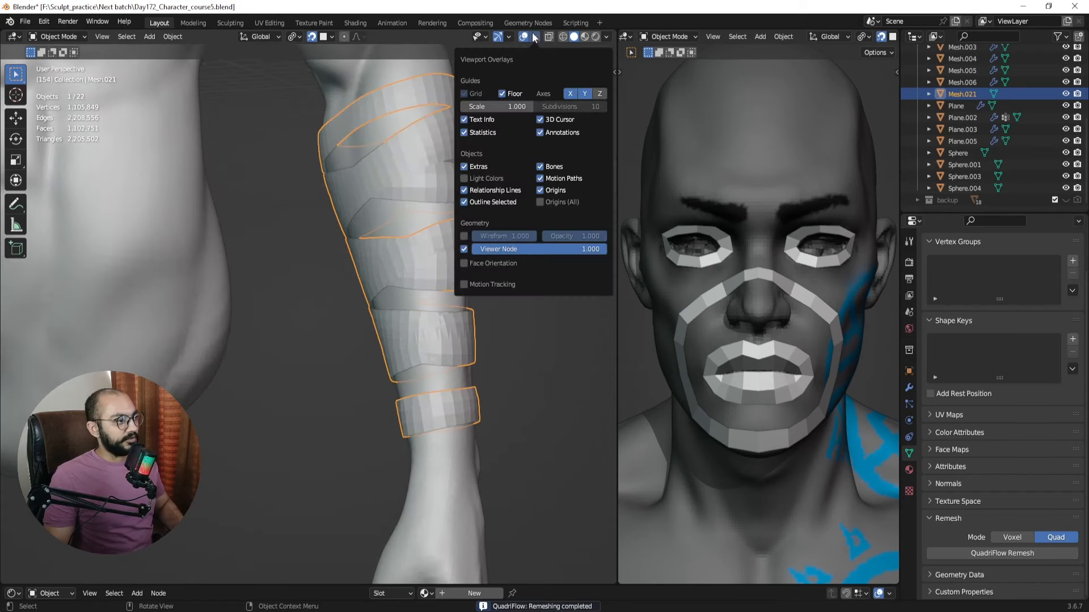
pyautogui.click(464, 236)
pyautogui.click(552, 430)
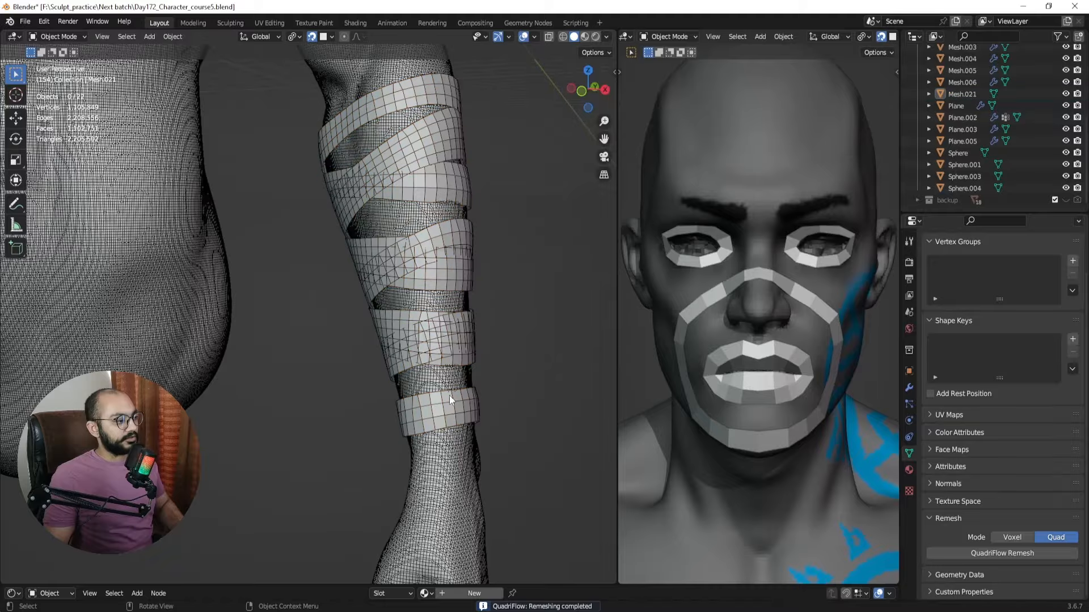
pyautogui.moveTo(435, 345); pyautogui.dragTo(501, 349, button='middle')
# Hide the wireframe overlay and examine the shape of the forearm wraps from several angles.
pyautogui.click(533, 38)
pyautogui.click(468, 236)
pyautogui.click(467, 236)
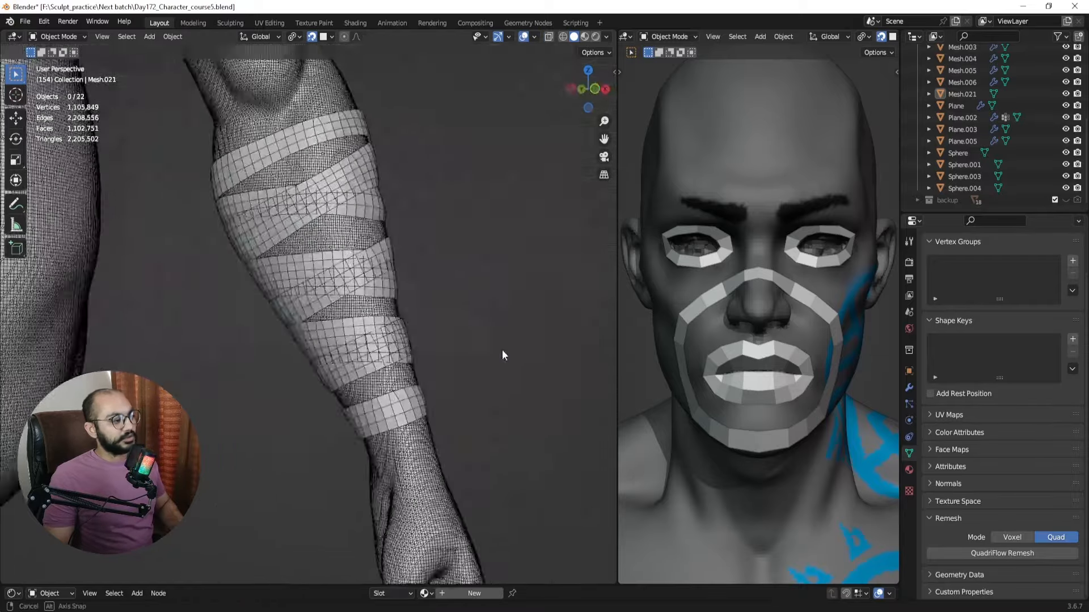
pyautogui.click(533, 38)
pyautogui.click(465, 236)
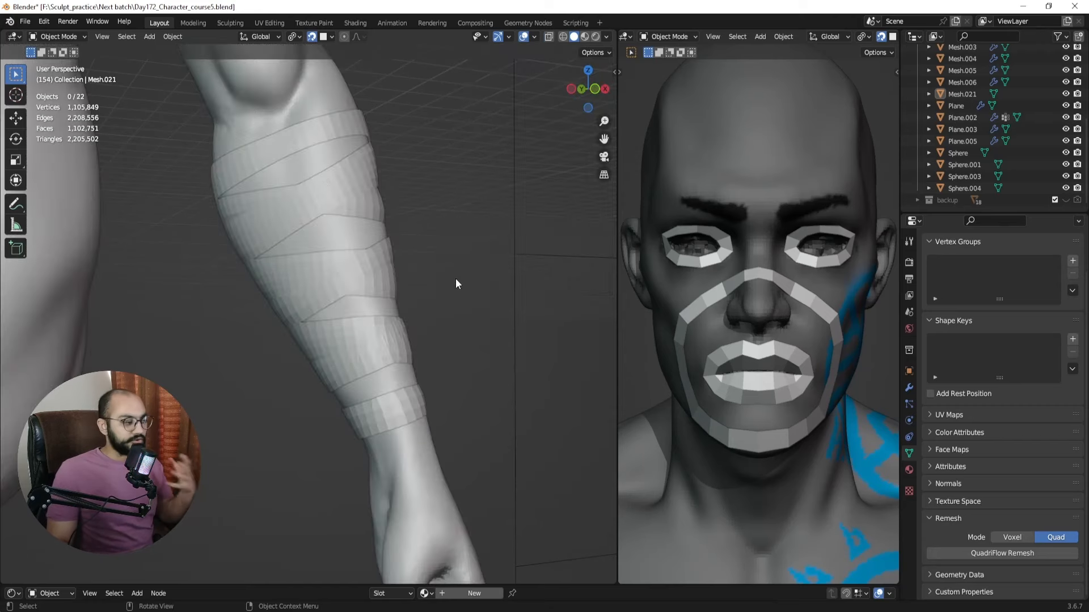
pyautogui.moveTo(456, 282); pyautogui.dragTo(414, 162, button='middle')
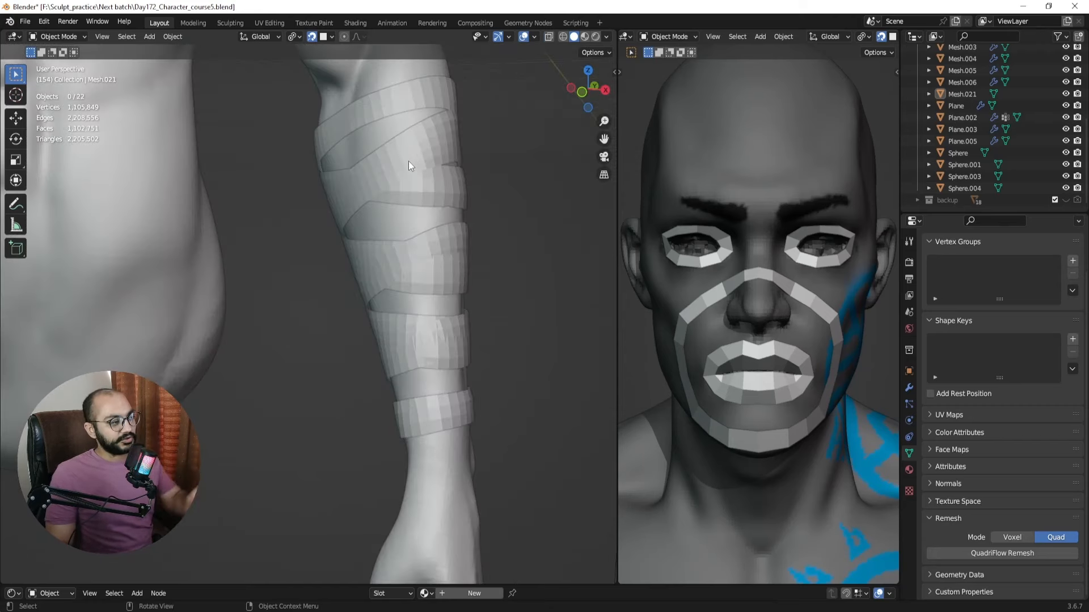
pyautogui.moveTo(367, 203); pyautogui.dragTo(399, 199, button='middle')
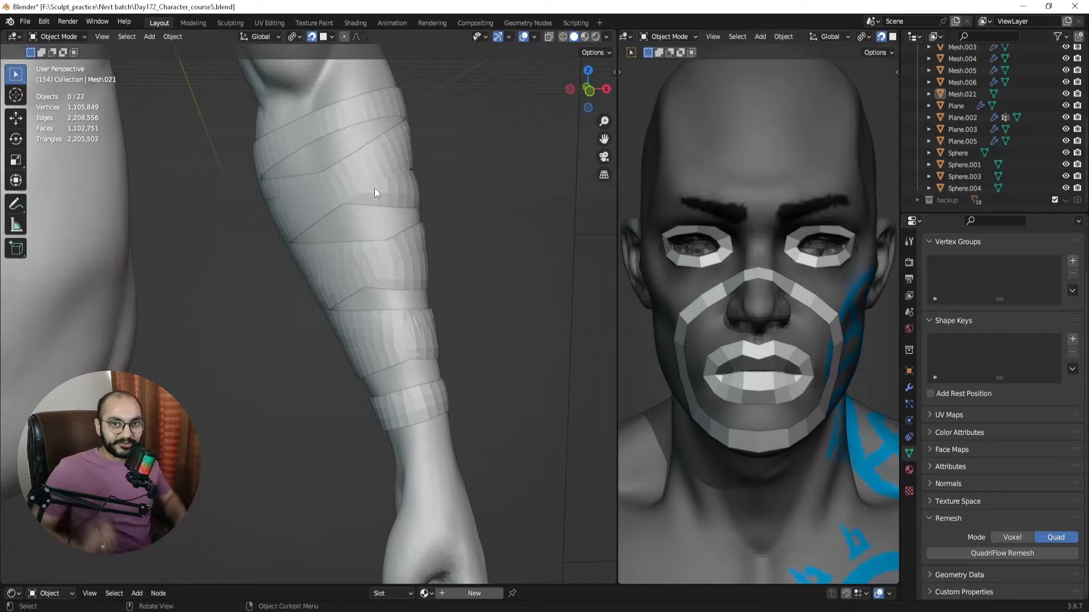
# Separate the joined forearm wrap mesh into individual band objects by loose parts.
pyautogui.press('Tab')
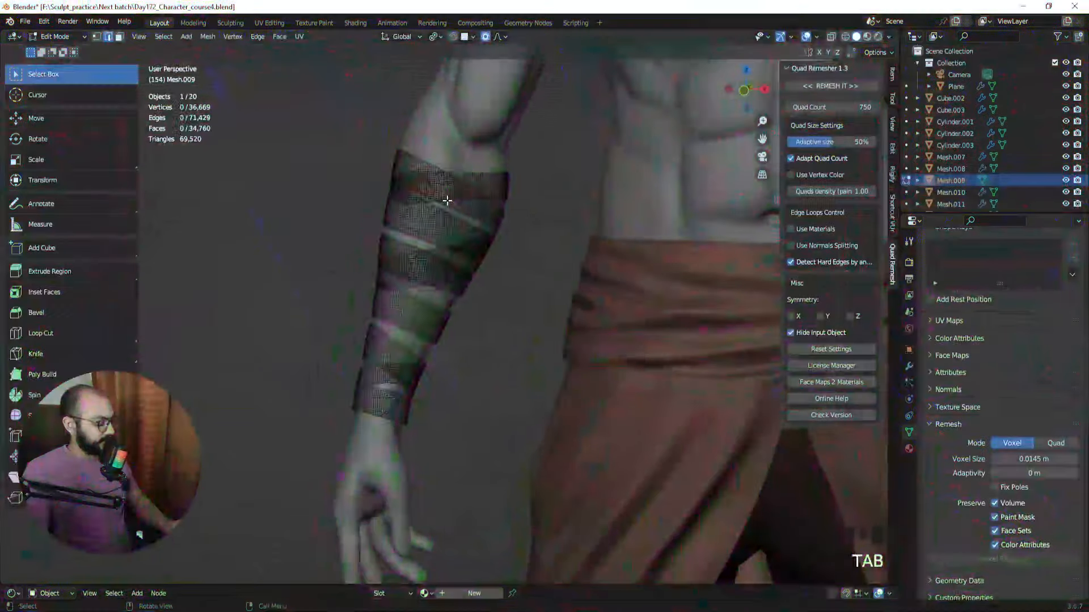
pyautogui.press('a')
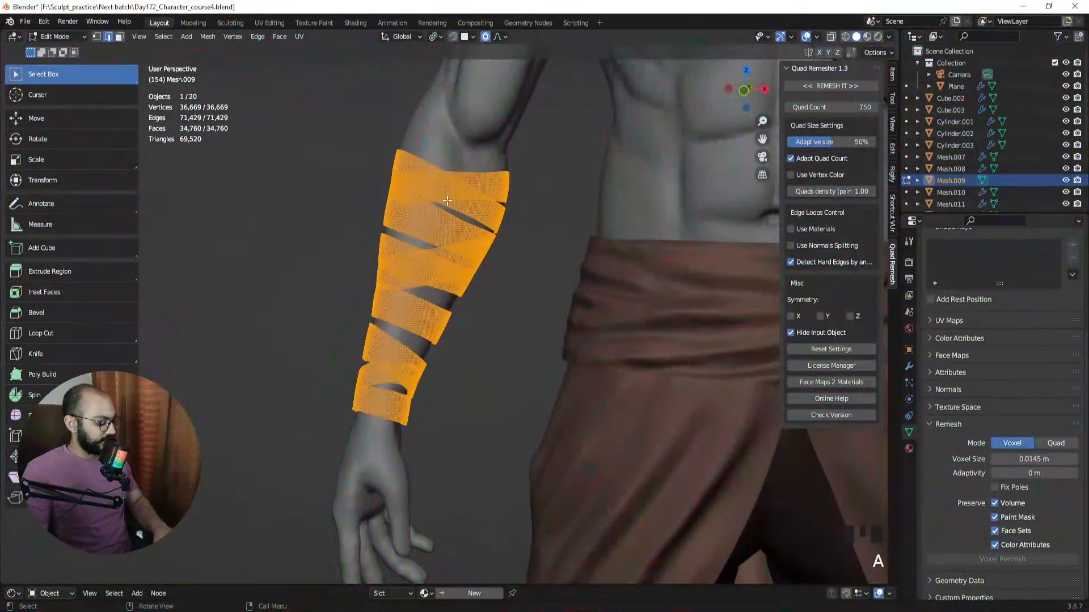
pyautogui.press('p')
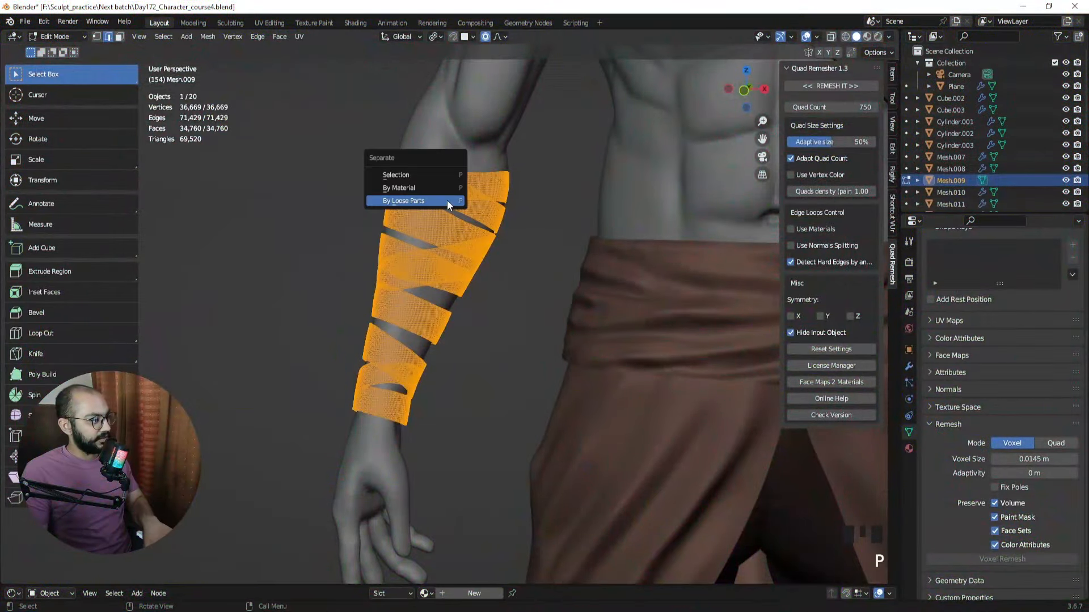
pyautogui.click(411, 199)
pyautogui.press('Tab')
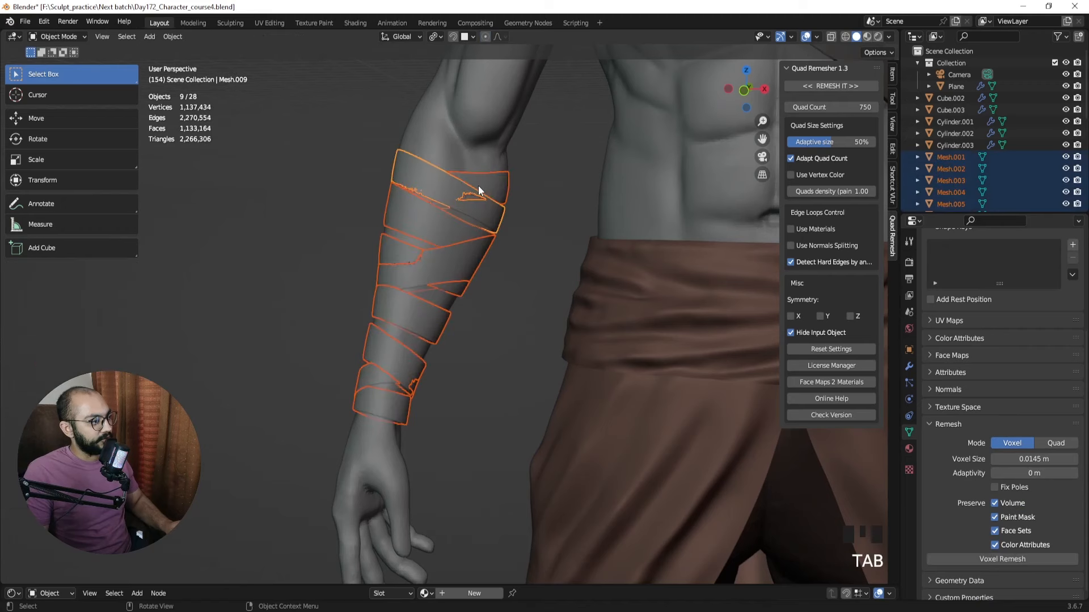
# Try remeshing the topmost diagonal forearm band with QuadriFlow at 75 faces, preserving the mesh boundary.
pyautogui.click(406, 186)
pyautogui.click(430, 176)
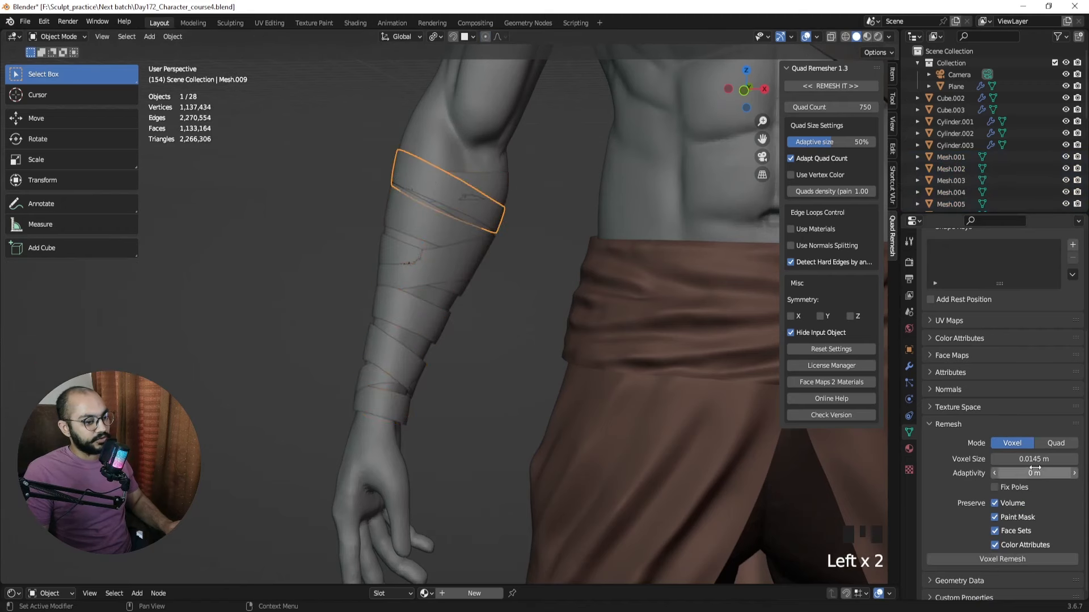
pyautogui.click(1040, 444)
pyautogui.click(1024, 554)
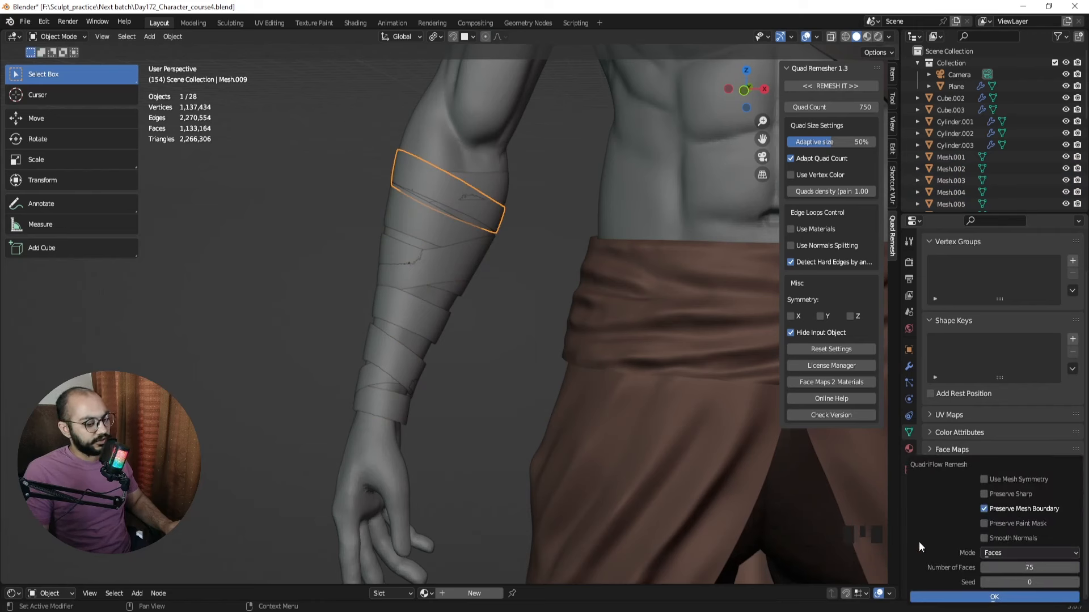
pyautogui.click(1007, 596)
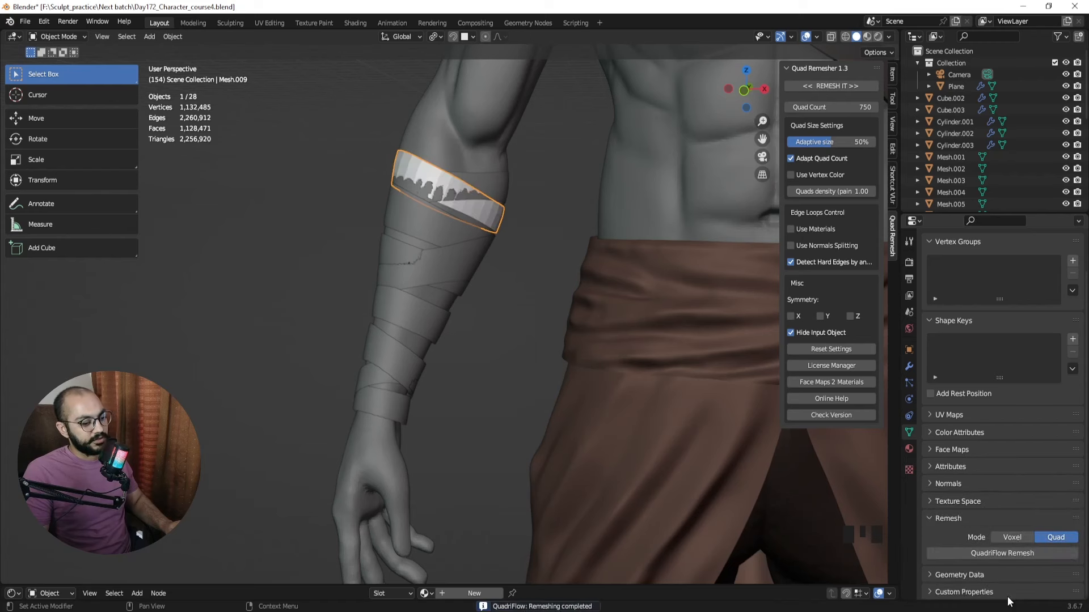
# Try remeshing the horizontal band just below the elbow with QuadriFlow at 75 faces.
pyautogui.click(493, 190)
pyautogui.scroll(-5, 1007, 544)
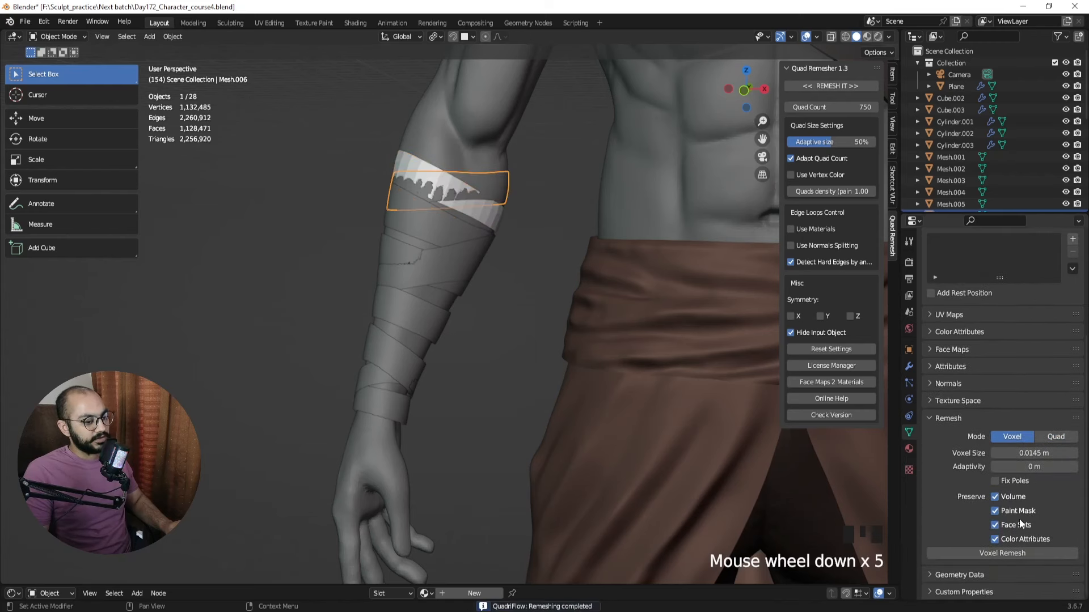
pyautogui.click(1053, 438)
pyautogui.click(1018, 551)
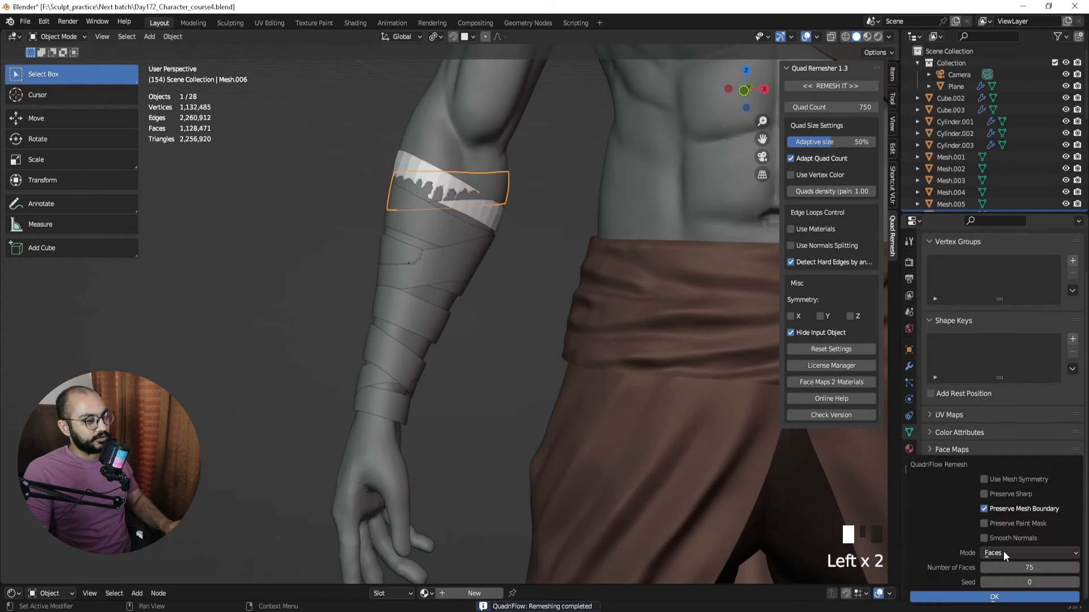
pyautogui.click(1007, 598)
# Try repeating the 75-face QuadriFlow remesh on the next bands down the forearm.
pyautogui.click(445, 227)
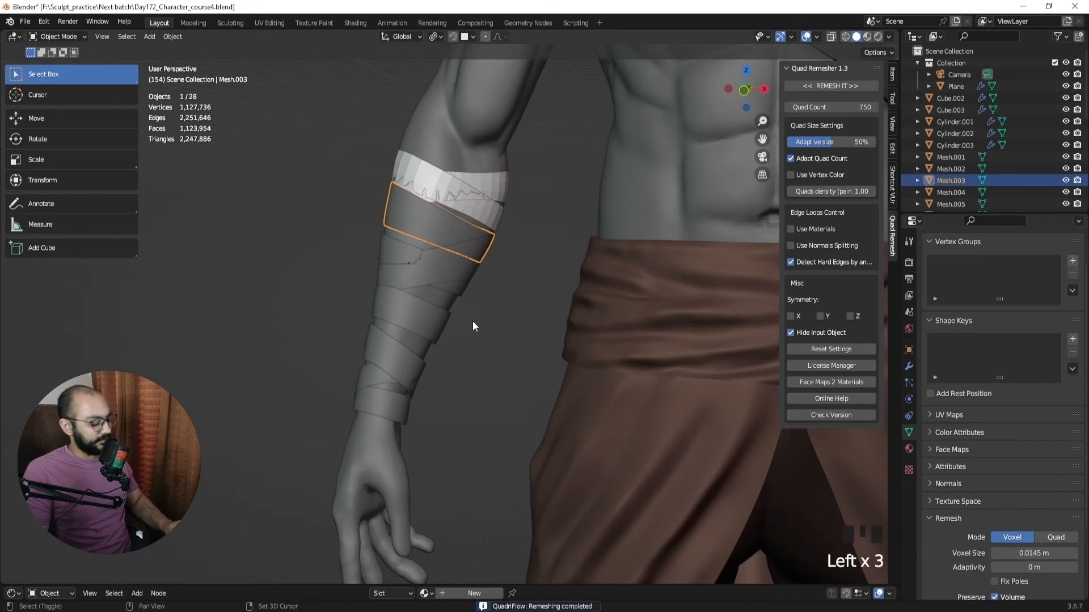
pyautogui.hotkey('shift', 'r')
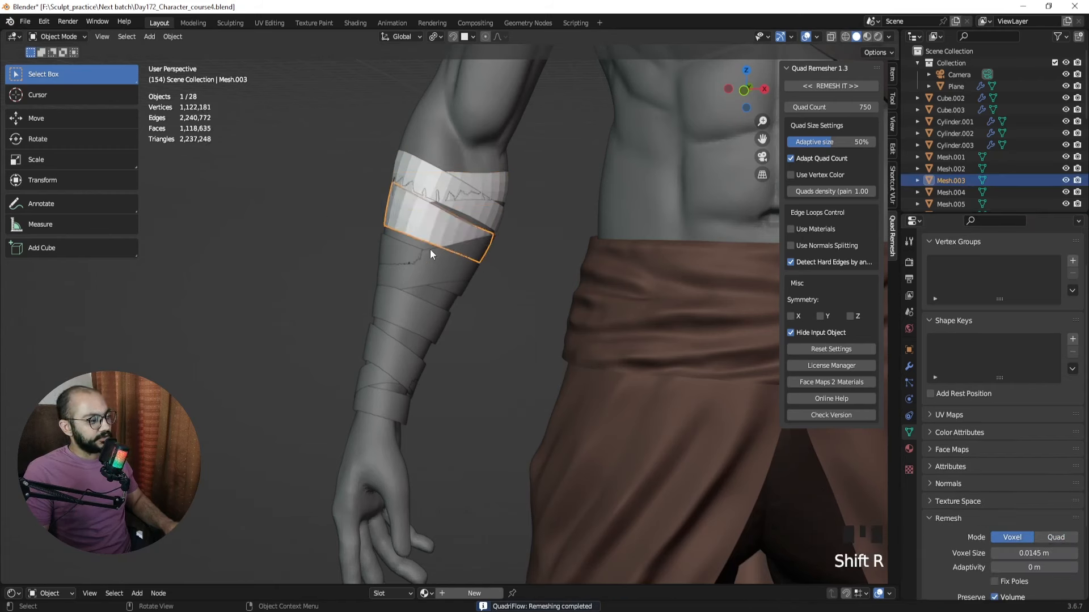
pyautogui.click(427, 179)
pyautogui.click(474, 247)
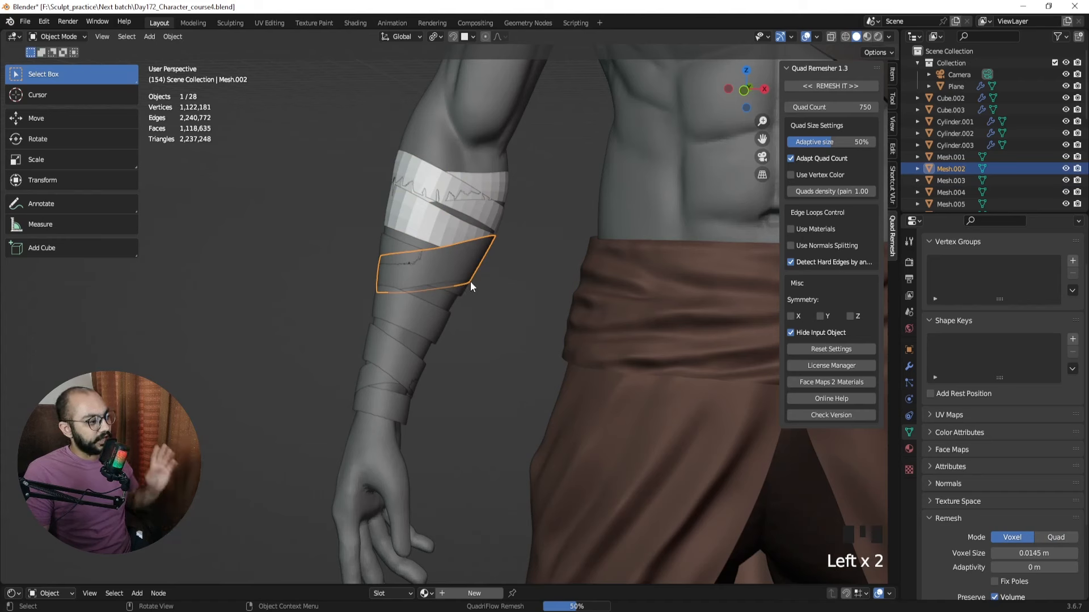
# Undo the 75-face remeshes and remesh the top three bands with QuadriFlow using a new number of faces, preserving the boundary.
pyautogui.moveTo(512, 329); pyautogui.dragTo(506, 307, button='middle')
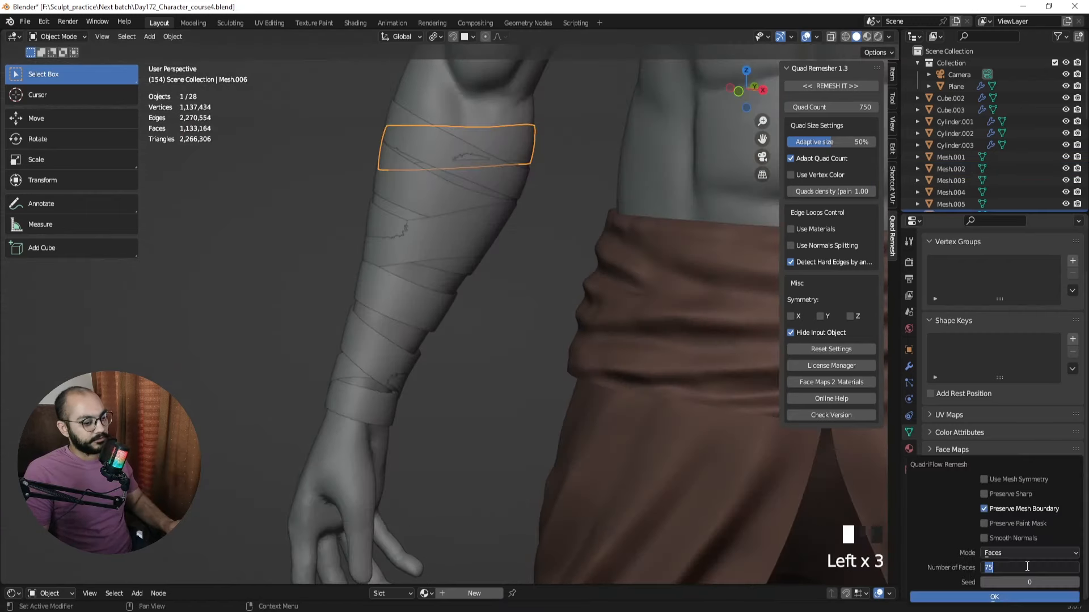
pyautogui.click(980, 597)
pyautogui.click(506, 179)
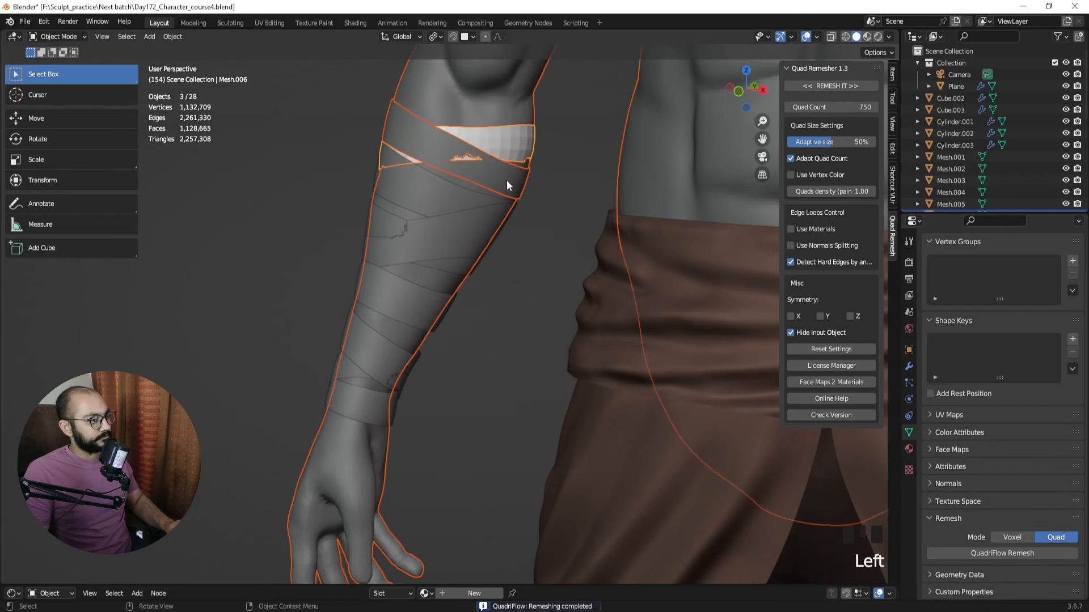
pyautogui.click(506, 180)
pyautogui.click(443, 200)
pyautogui.hotkey('shift', 'r')
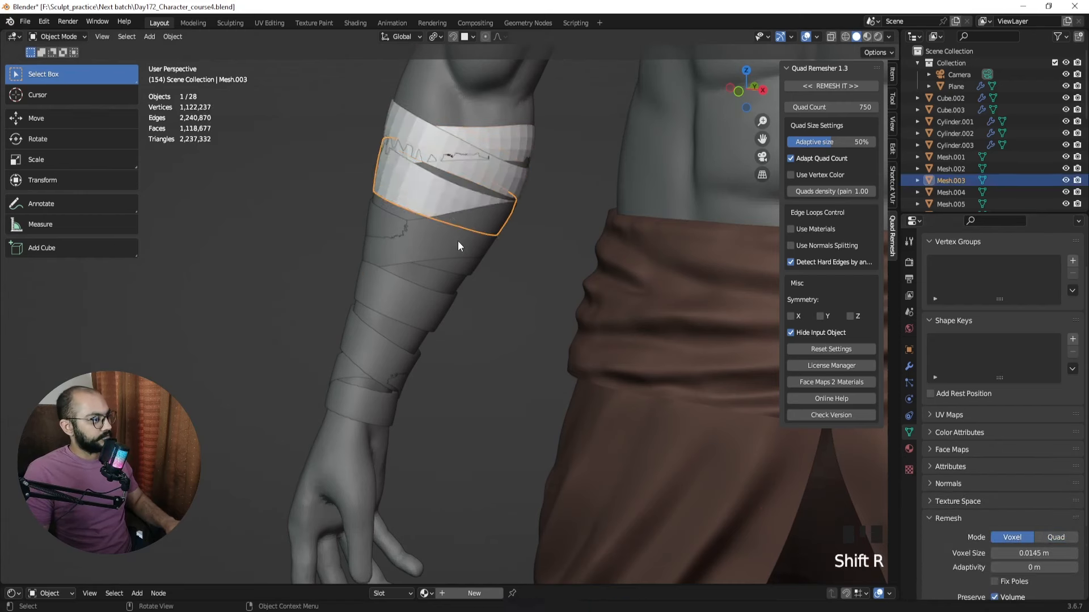
# Repeat the QuadriFlow remesh on the overlapping mid-forearm bands and the band directly below them.
pyautogui.click(450, 241)
pyautogui.hotkey('shift', 'r')
pyautogui.click(372, 208)
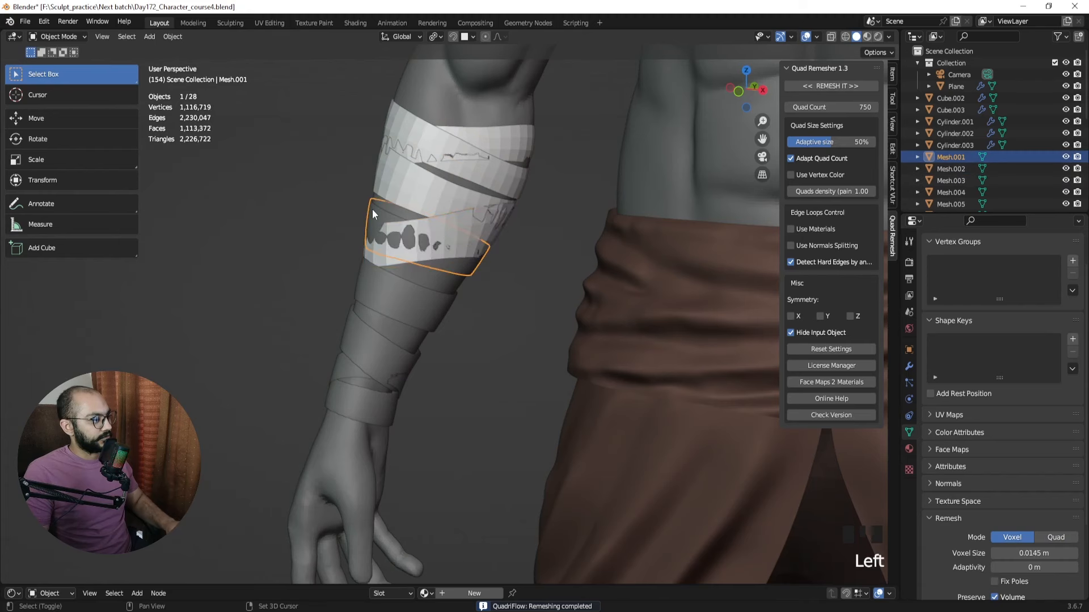
pyautogui.hotkey('shift', 'r')
pyautogui.click(412, 303)
pyautogui.hotkey('shift', 'r')
# Repeat the QuadriFlow remesh on the remaining lower bands down to the wrist.
pyautogui.keyDown('shift'); pyautogui.moveTo(386, 354); pyautogui.dragTo(339, 320, button='middle'); pyautogui.keyUp('shift')
pyautogui.click(370, 301)
pyautogui.hotkey('shift', 'r')
pyautogui.click(364, 332)
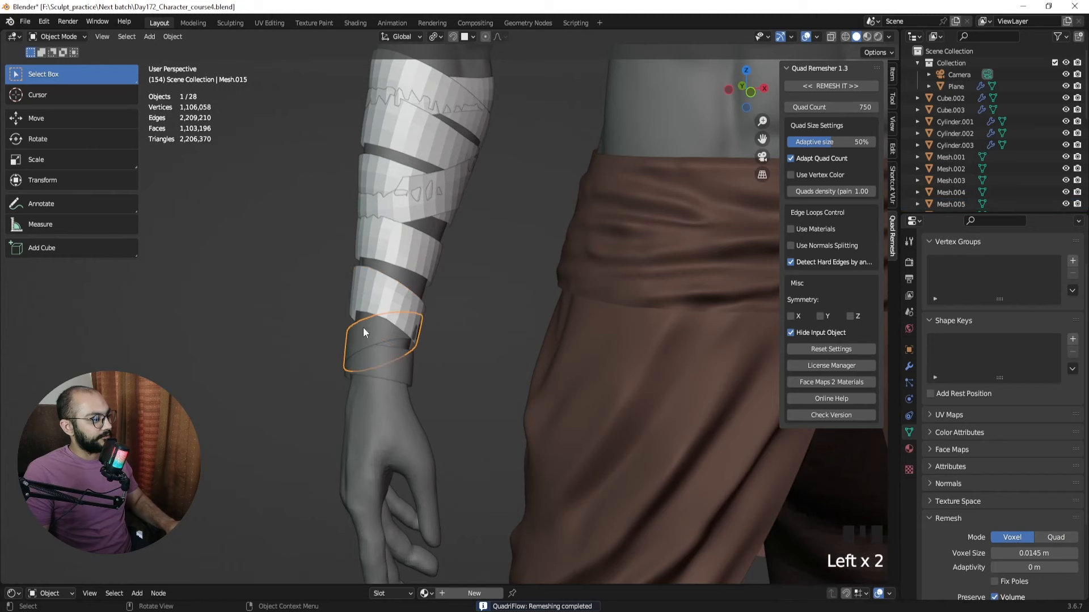
pyautogui.moveTo(470, 385); pyautogui.dragTo(405, 369, button='middle')
pyautogui.click(405, 369)
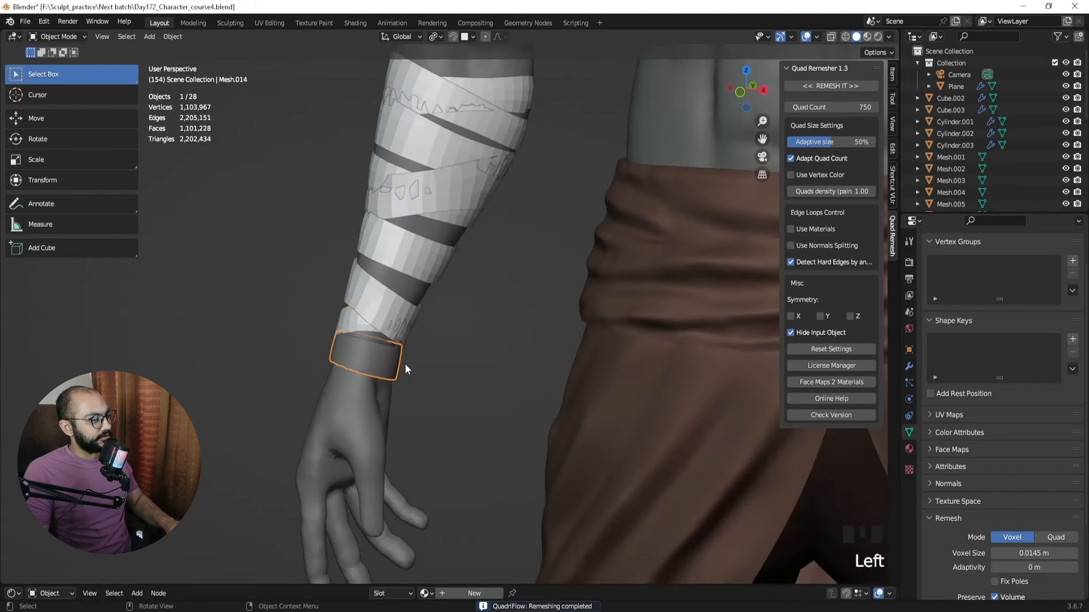
pyautogui.hotkey('shift', 'r')
# Clear the selection, hide the viewport sidebar and set the remesh mode to Quad.
pyautogui.scroll(-2, 453, 312)
pyautogui.click(798, 180)
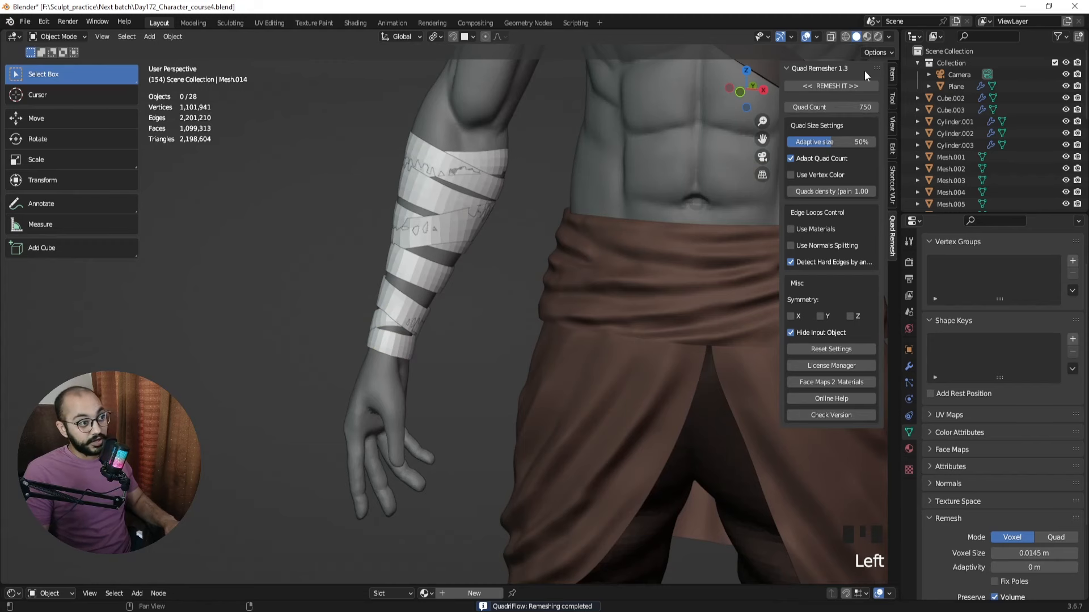
pyautogui.press('n')
pyautogui.click(1037, 537)
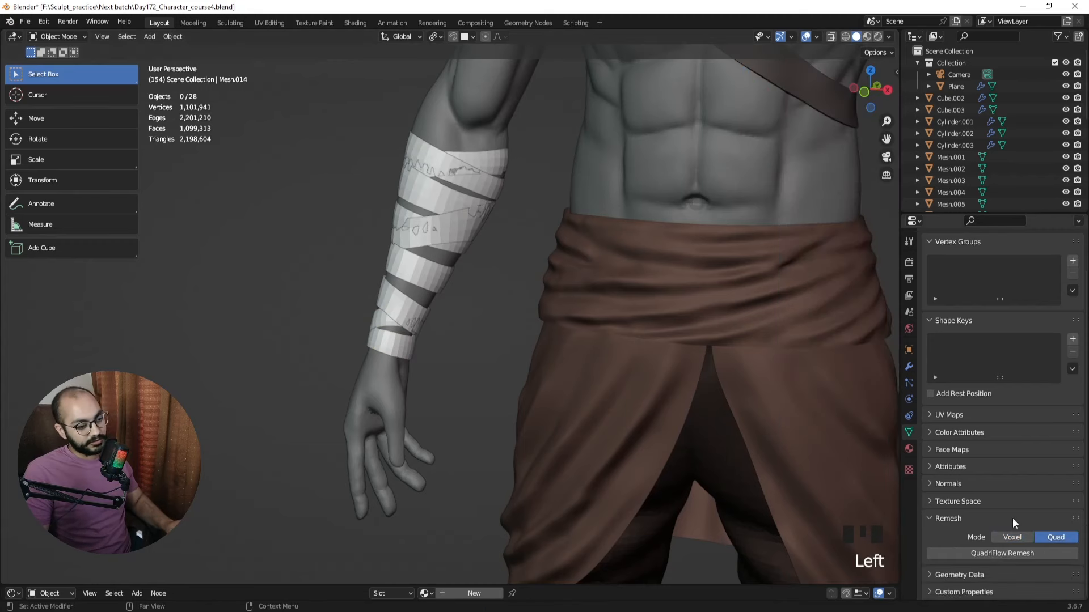
# Enter Sculpt Mode on the top forearm band and inflate it with the Inflate brush at a 251 px radius.
pyautogui.moveTo(492, 330); pyautogui.dragTo(479, 232, button='middle')
pyautogui.scroll(-2, 474, 274)
pyautogui.scroll(2, 474, 295)
pyautogui.click(470, 223)
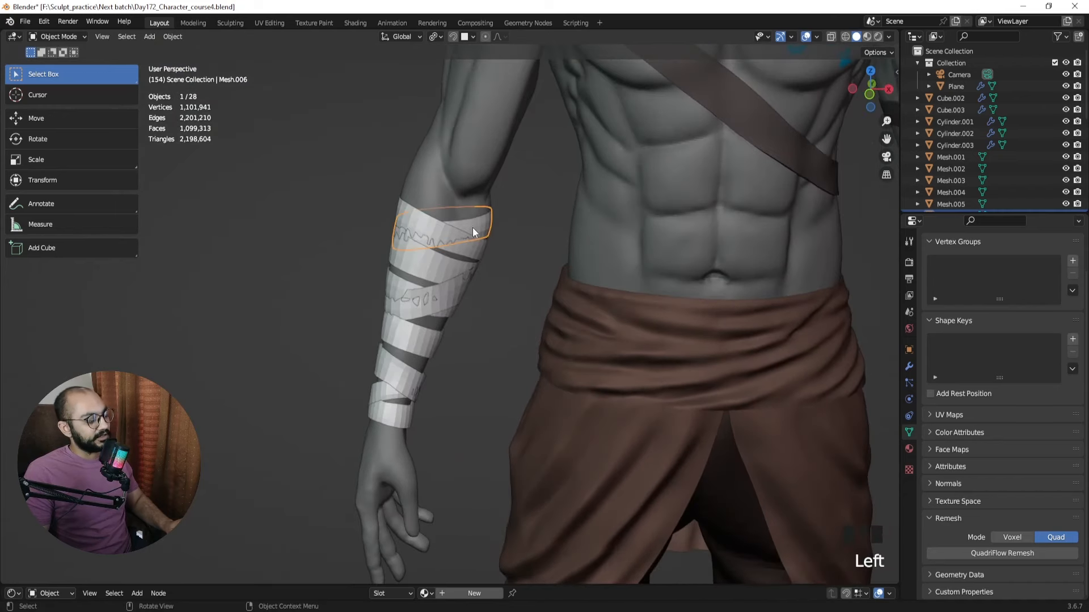
pyautogui.hotkey('ctrl', 'Tab')
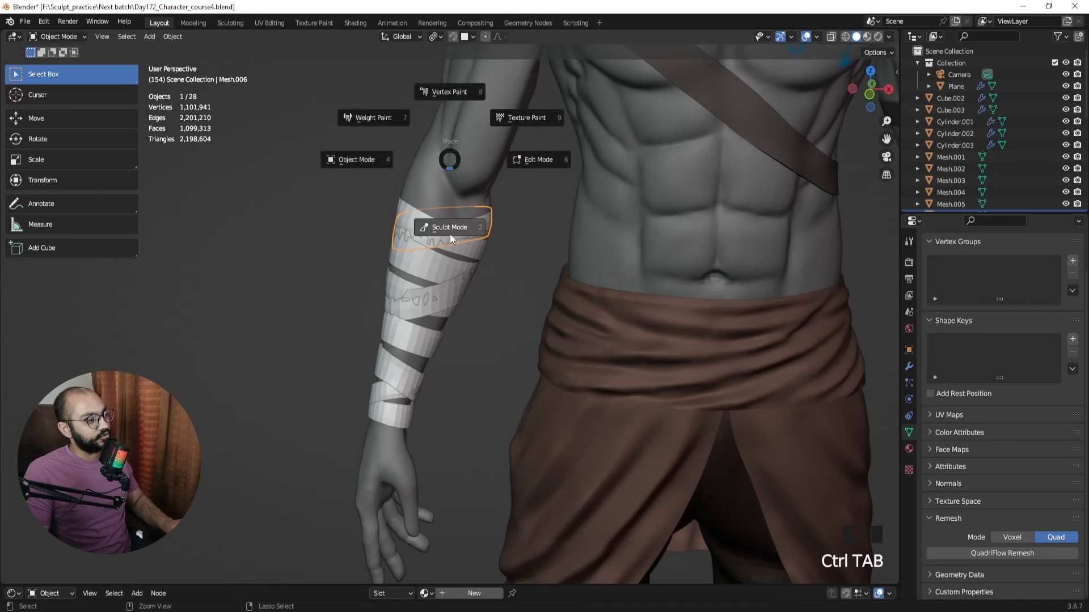
pyautogui.moveTo(428, 218); pyautogui.dragTo(394, 237, button='middle')
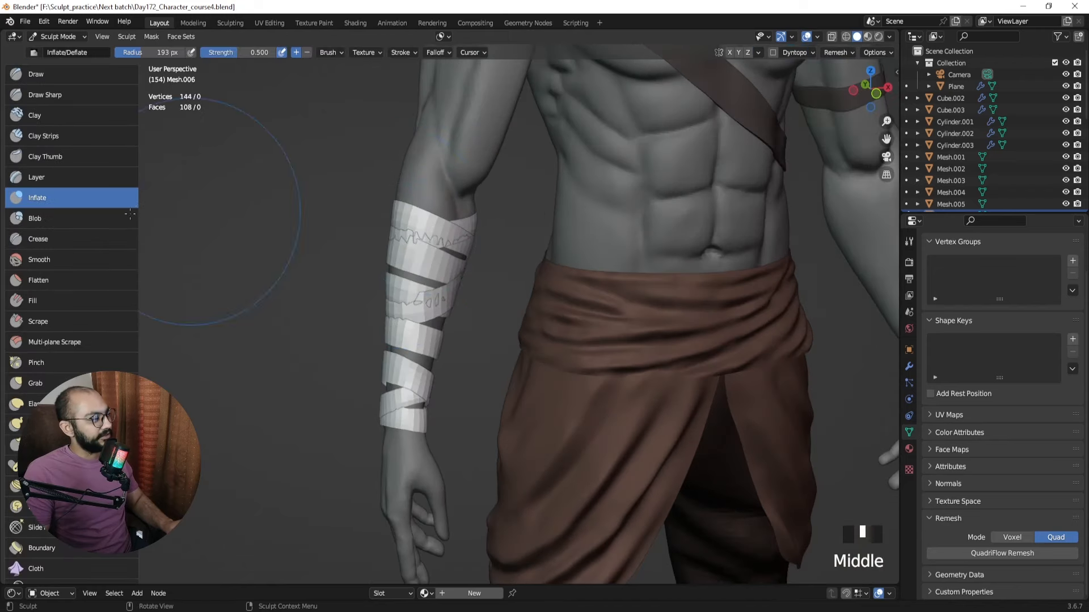
pyautogui.press('f')
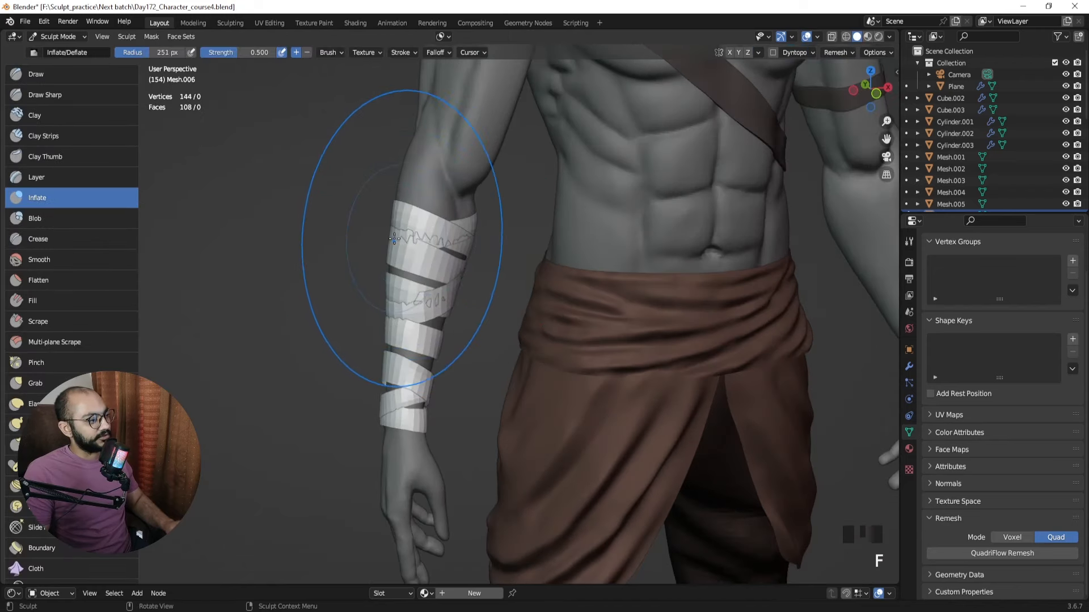
pyautogui.click(394, 239)
pyautogui.moveTo(394, 239); pyautogui.dragTo(434, 244, button='middle')
pyautogui.click(408, 239)
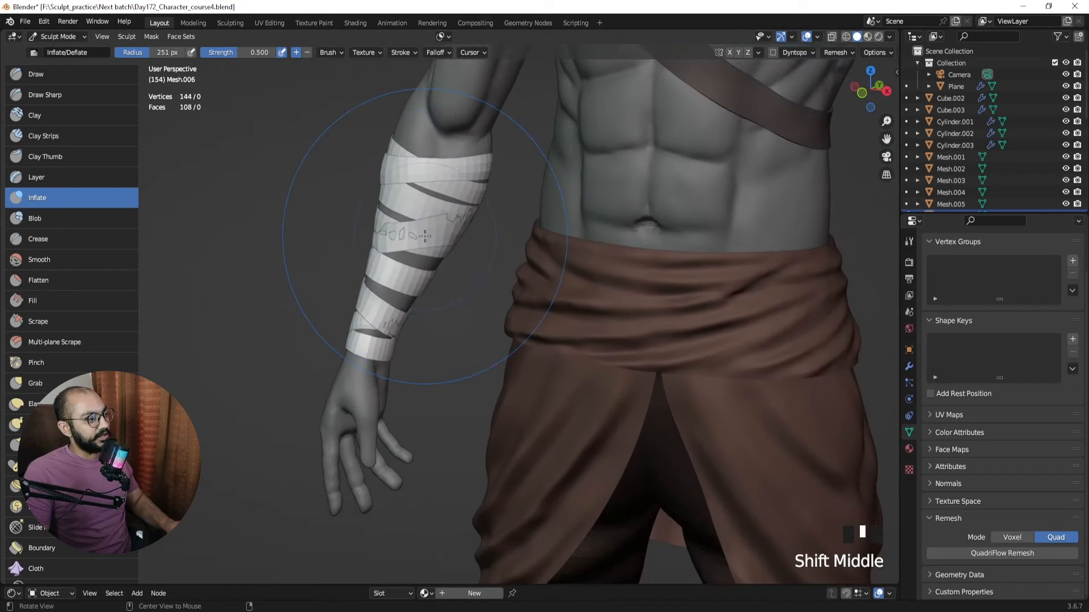
# Switch sculpting from the top band to the band directly below it, staying in Sculpt Mode.
pyautogui.hotkey('alt', 'q')
pyautogui.hotkey('alt', 'q')
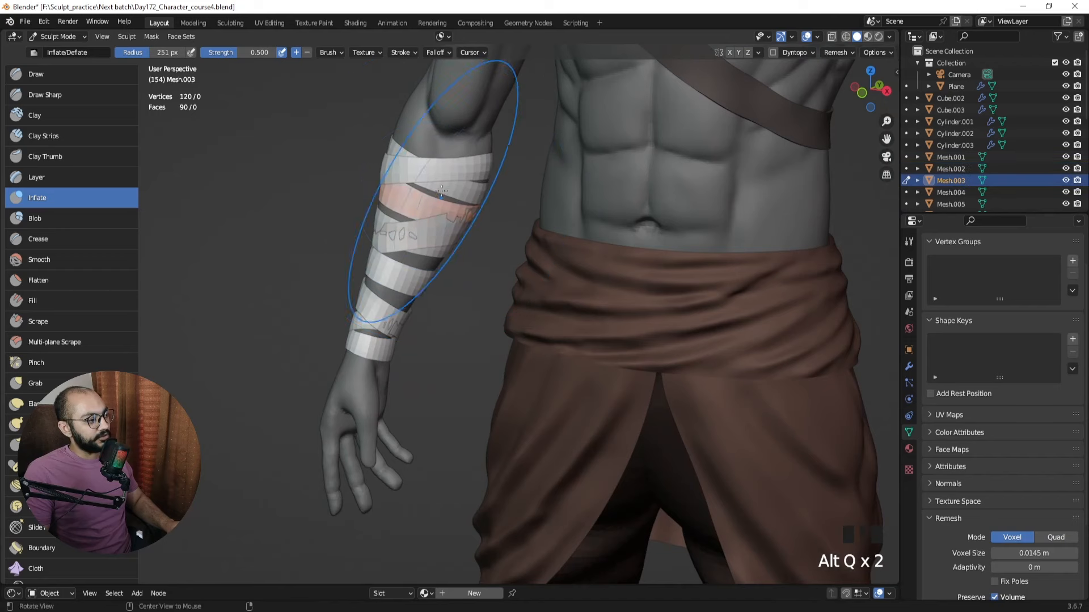
pyautogui.hotkey('alt', 'q')
pyautogui.hotkey('alt', 'q')
pyautogui.hotkey('alt', 'q')
pyautogui.hotkey('alt', 'q')
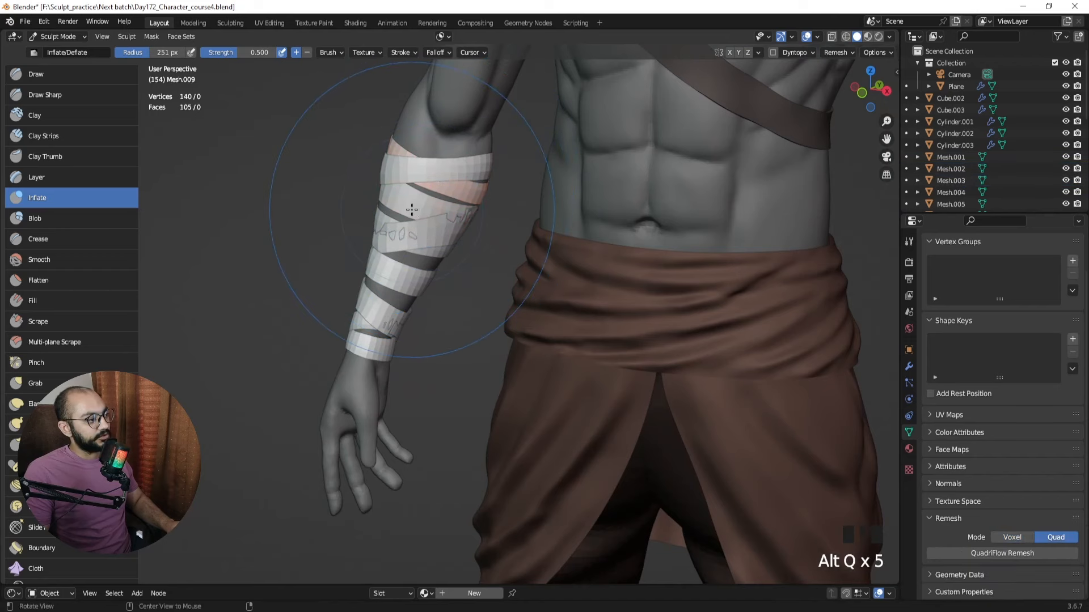
pyautogui.hotkey('alt', 'q')
pyautogui.moveTo(432, 237); pyautogui.dragTo(374, 244, button='middle')
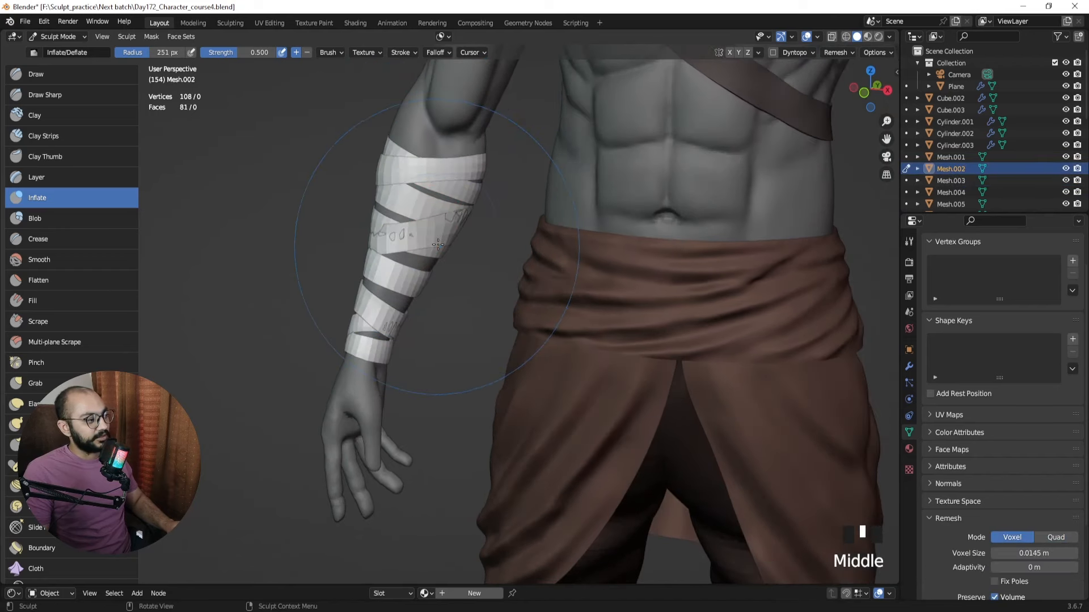
pyautogui.hotkey('ctrl', 'Tab')
pyautogui.click(427, 201)
pyautogui.hotkey('ctrl', 'Tab')
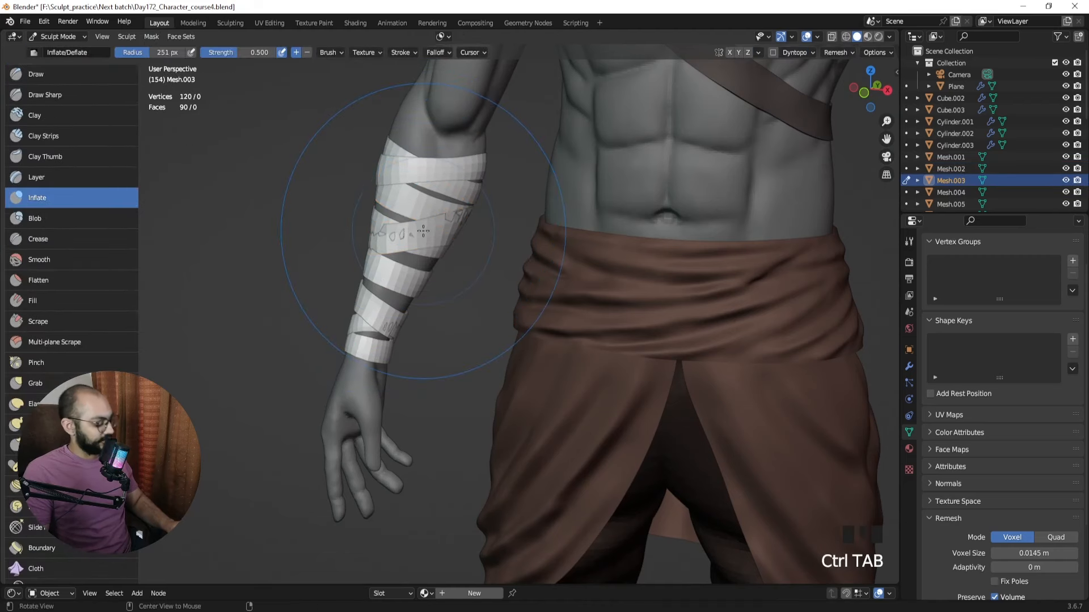
# Switch sculpting to the overlapping mid-forearm band and inflate it clear of its neighbours.
pyautogui.hotkey('alt', 'q')
pyautogui.moveTo(423, 231); pyautogui.dragTo(376, 250, button='middle')
pyautogui.click(376, 250)
pyautogui.click(377, 230)
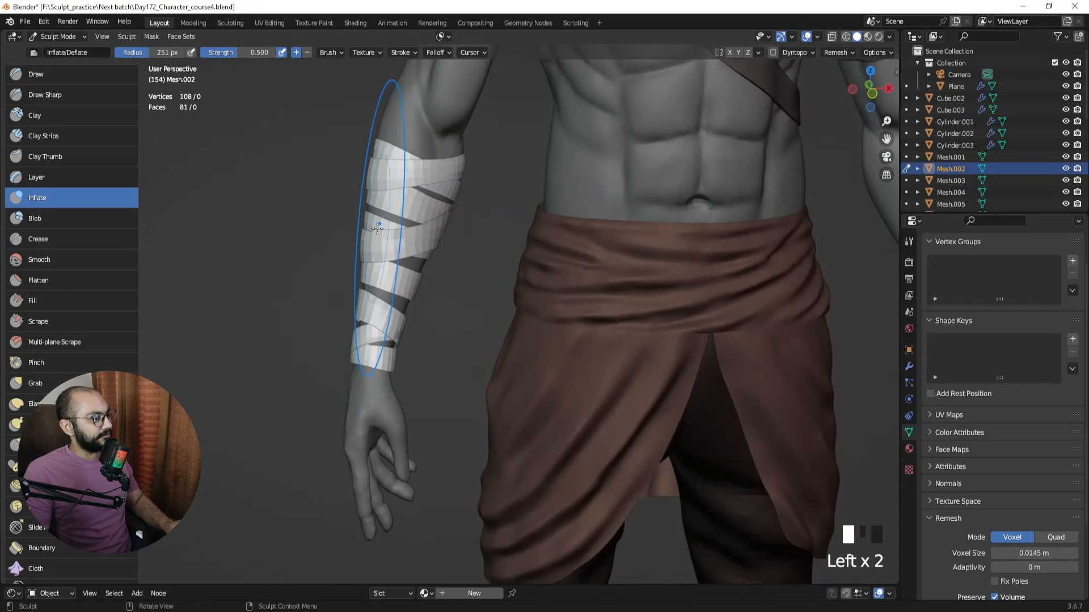
pyautogui.click(377, 230)
# Switch sculpting to the lower band just above the wrist band and inflate it where it intersects.
pyautogui.moveTo(425, 231)
pyautogui.mouseDown(button='middle')
pyautogui.moveTo(398, 269)
pyautogui.moveTo(411, 260)
pyautogui.mouseUp(button='middle')
pyautogui.hotkey('alt', 'q')
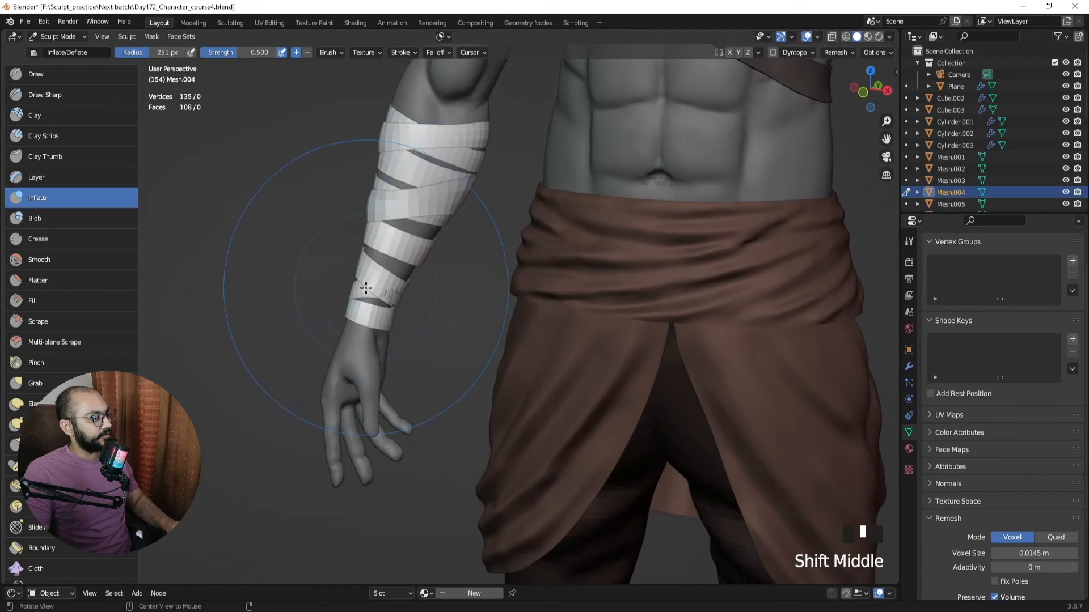
pyautogui.hotkey('alt', 'q')
pyautogui.hotkey('alt', 'q')
pyautogui.moveTo(368, 289); pyautogui.dragTo(387, 289, button='middle')
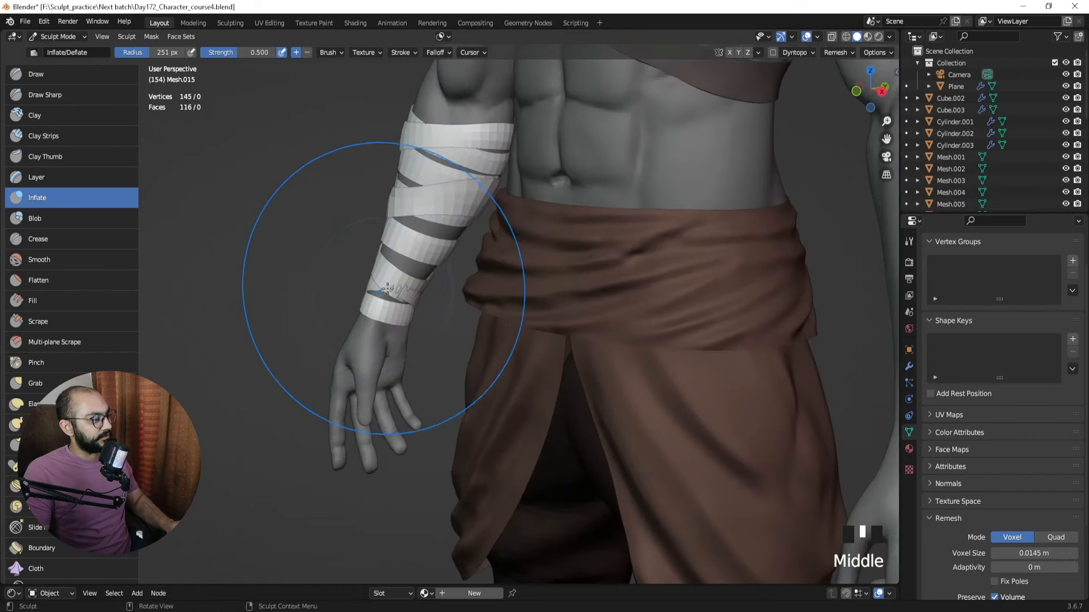
pyautogui.moveTo(388, 290); pyautogui.dragTo(394, 288)
# Switch sculpting to the wrist band, inflate it slightly and deflate its outer side against the arm.
pyautogui.moveTo(398, 289); pyautogui.dragTo(597, 301, button='middle')
pyautogui.hotkey('alt', 'q')
pyautogui.moveTo(487, 331); pyautogui.dragTo(496, 328)
pyautogui.moveTo(496, 327); pyautogui.dragTo(365, 328, button='middle')
pyautogui.keyDown('ctrl'); pyautogui.moveTo(365, 328); pyautogui.dragTo(392, 327); pyautogui.keyUp('ctrl')
pyautogui.moveTo(392, 327)
pyautogui.mouseDown(button='middle')
pyautogui.moveTo(498, 315)
pyautogui.moveTo(454, 321)
pyautogui.moveTo(425, 308)
pyautogui.moveTo(434, 307)
pyautogui.mouseUp(button='middle')
# Reduce the brush radius to 125 px and deflate the protruding lower edge of the wrist band.
pyautogui.press('f')
pyautogui.click(472, 323)
pyautogui.press('f')
pyautogui.press('f')
pyautogui.scroll(3, 388, 315)
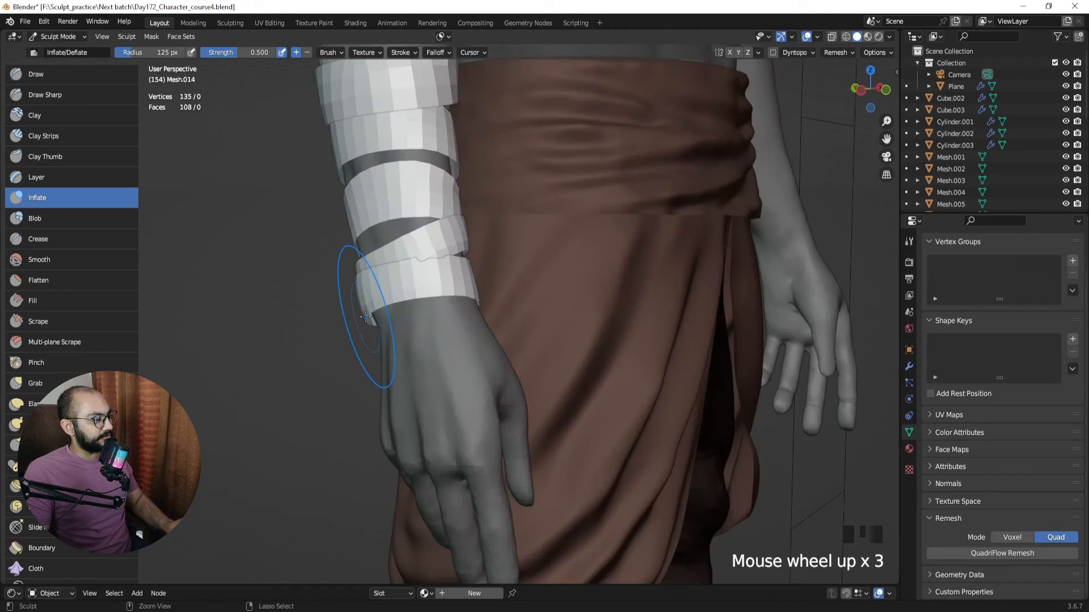
pyautogui.keyDown('ctrl'); pyautogui.click(366, 317); pyautogui.keyUp('ctrl')
pyautogui.moveTo(386, 320); pyautogui.dragTo(522, 325, button='middle')
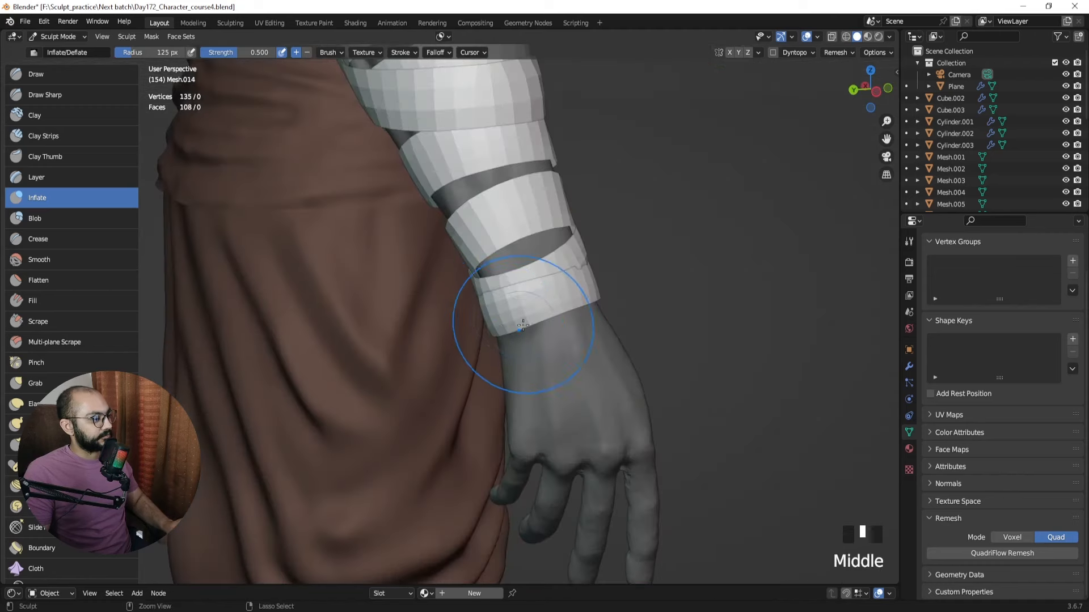
# Reduce the brush radius to 87 px, retouch the wrist band where it intersects, and undo the unwanted strokes.
pyautogui.press('f')
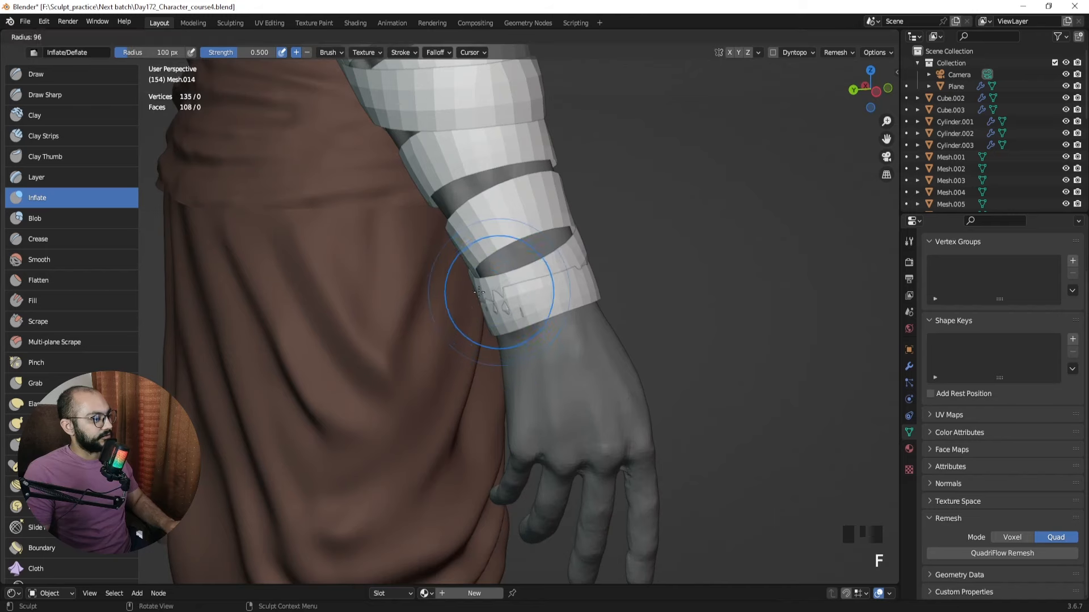
pyautogui.click(495, 287)
pyautogui.moveTo(495, 286)
pyautogui.mouseDown(button='middle')
pyautogui.moveTo(400, 245)
pyautogui.moveTo(321, 292)
pyautogui.mouseUp(button='middle')
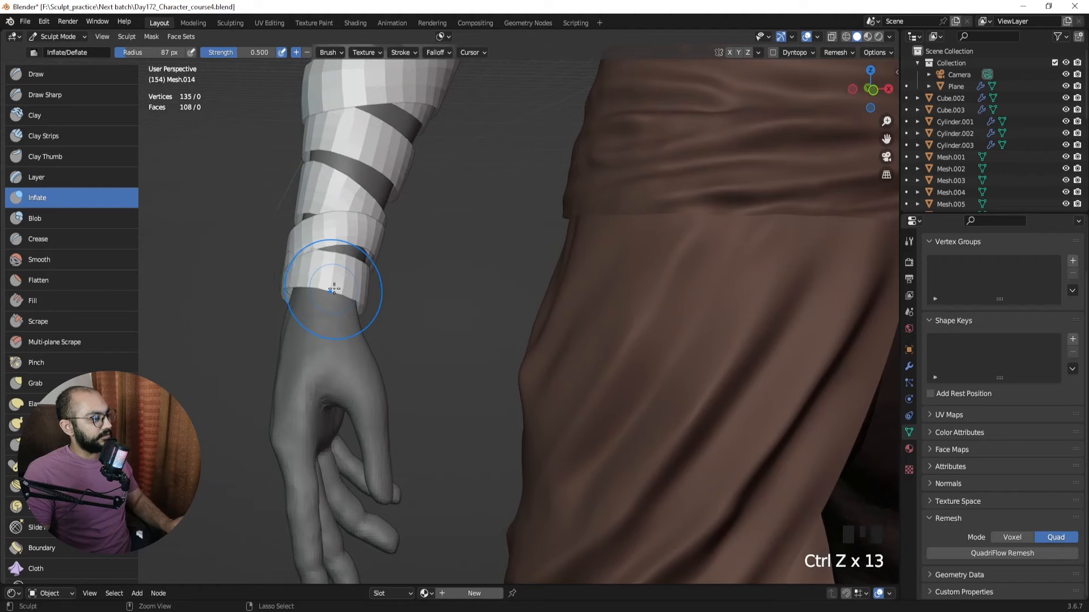
# Switch sculpting back to the top band and return to Object Mode.
pyautogui.moveTo(334, 290); pyautogui.dragTo(493, 269, button='middle')
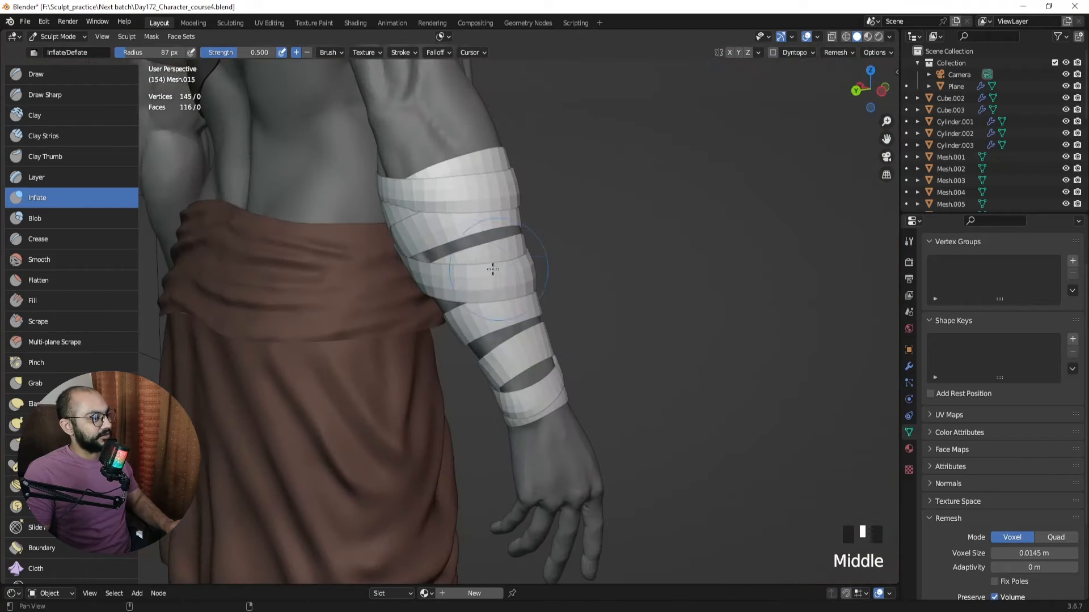
pyautogui.hotkey('alt', 'q')
pyautogui.moveTo(423, 219)
pyautogui.mouseDown(button='middle')
pyautogui.moveTo(441, 211)
pyautogui.moveTo(254, 245)
pyautogui.mouseUp(button='middle')
pyautogui.hotkey('ctrl', 'Tab')
pyautogui.moveTo(651, 319); pyautogui.dragTo(459, 314, button='middle')
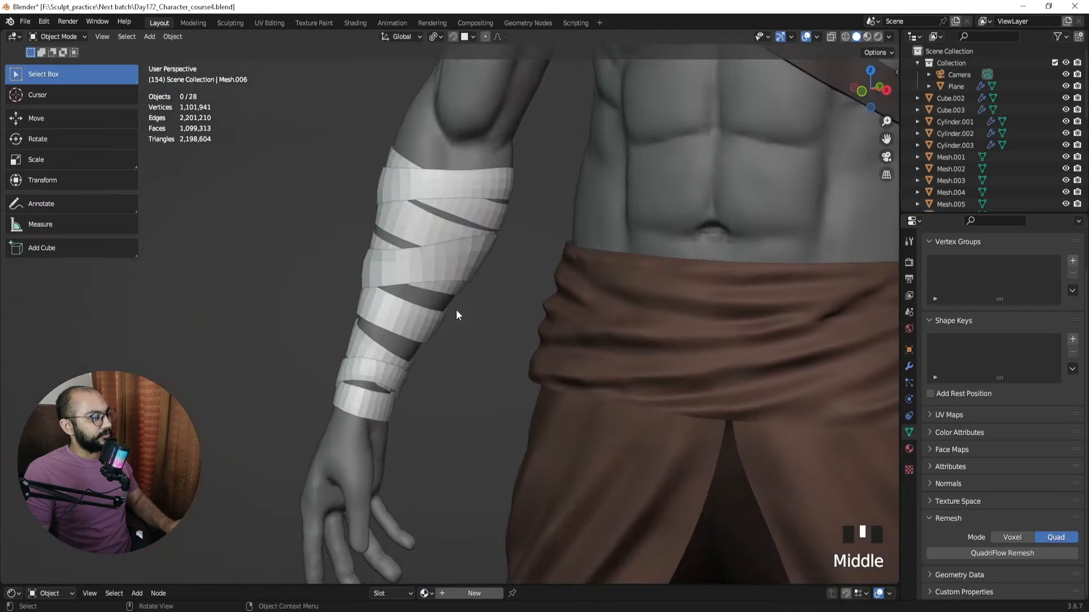
# Add a Solidify modifier with an Offset of 1 and a Subdivision Surface modifier to the top band.
pyautogui.click(448, 191)
pyautogui.keyDown('shift'); pyautogui.moveTo(448, 192); pyautogui.dragTo(494, 288, button='middle'); pyautogui.keyUp('shift')
pyautogui.scroll(2, 495, 288)
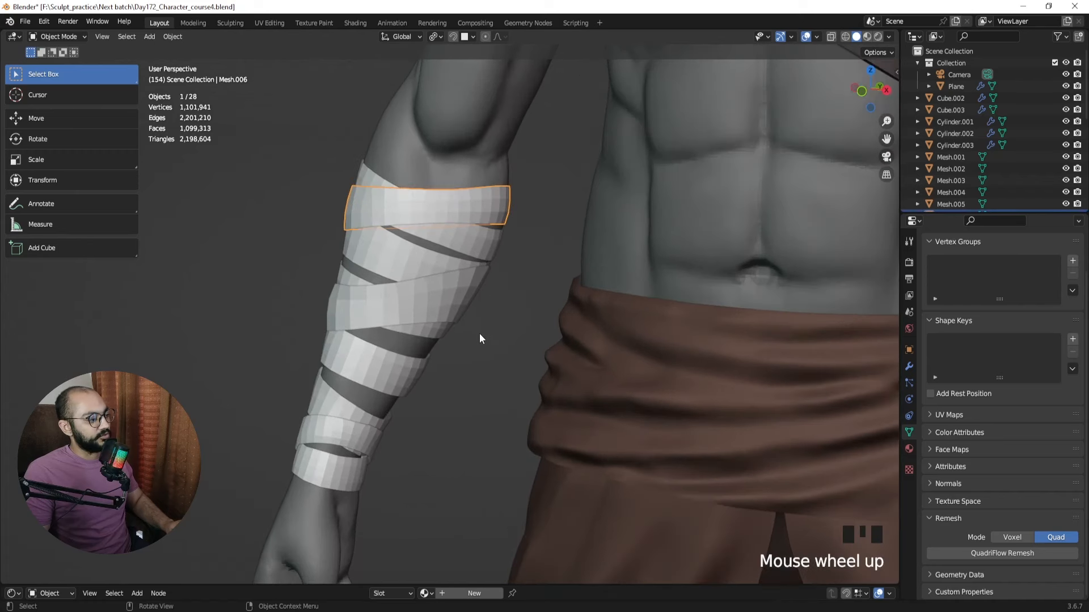
pyautogui.click(910, 366)
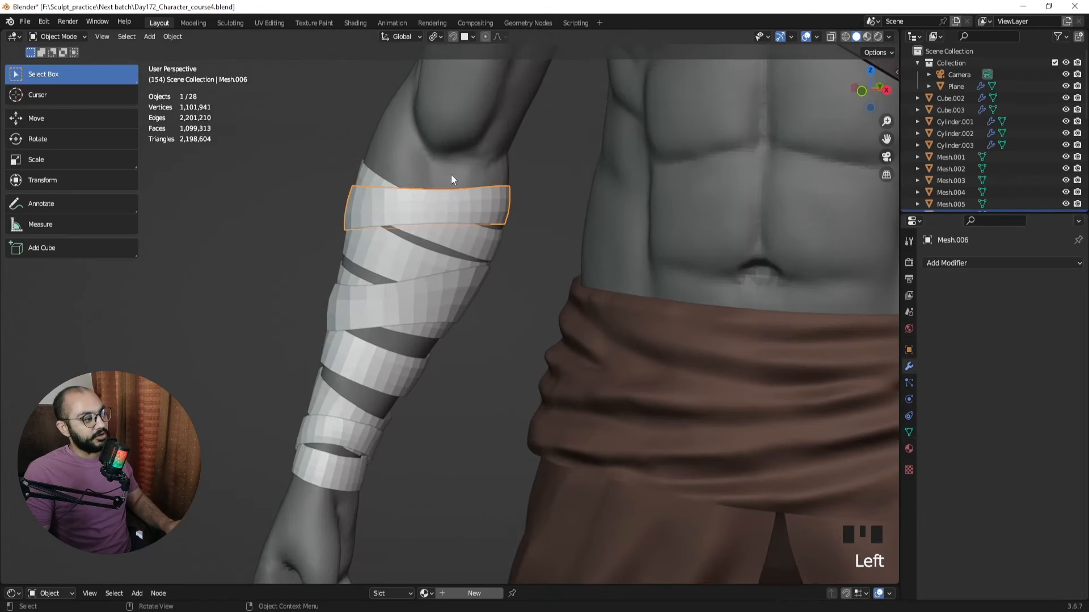
pyautogui.click(961, 262)
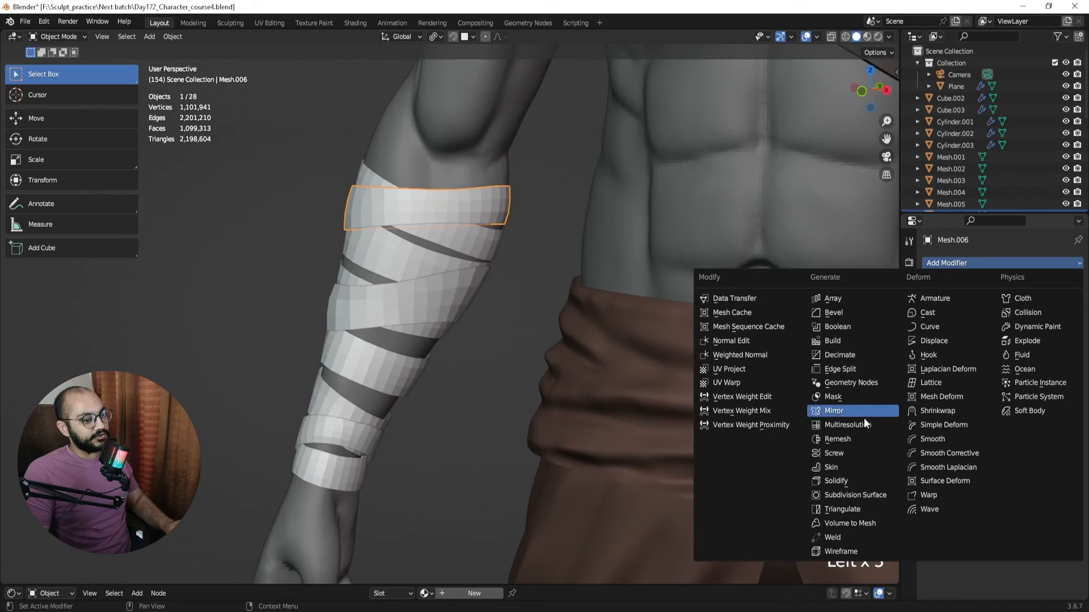
pyautogui.click(860, 480)
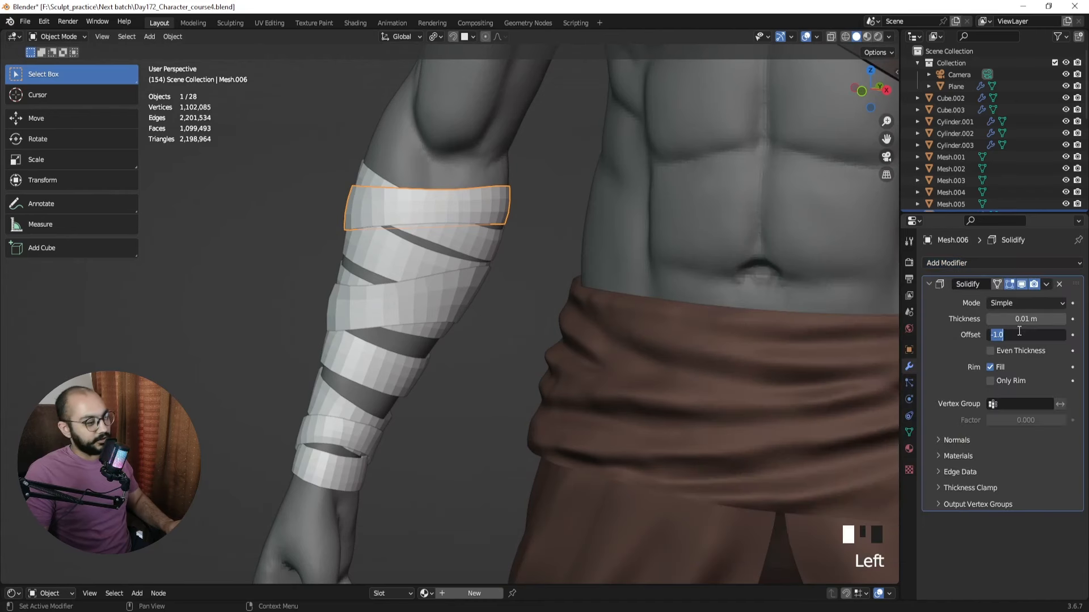
pyautogui.click(992, 263)
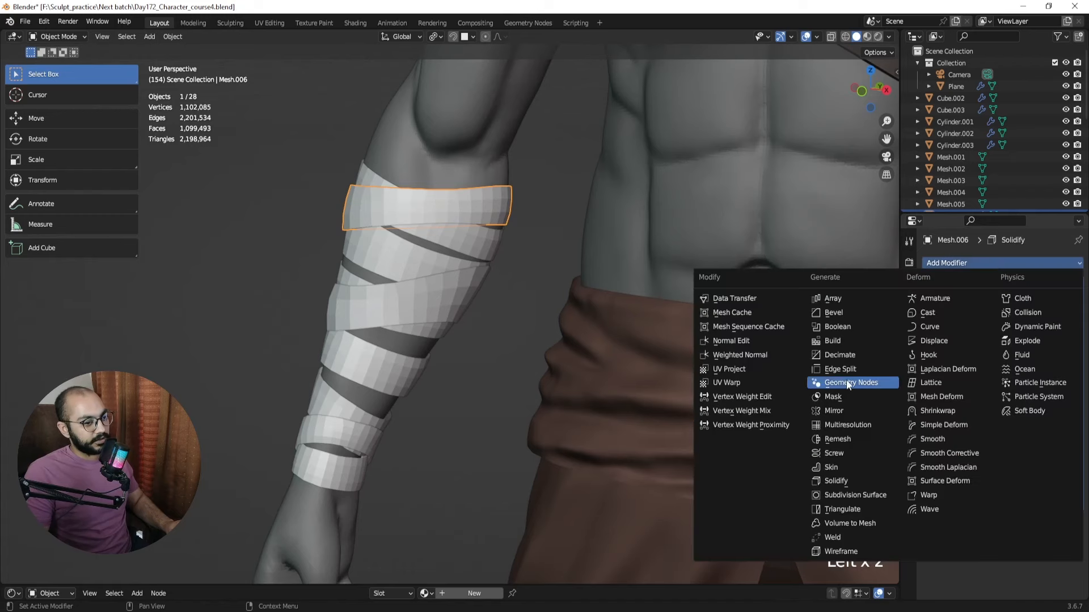
pyautogui.click(863, 497)
pyautogui.keyDown('shift'); pyautogui.moveTo(523, 183); pyautogui.dragTo(556, 313, button='middle'); pyautogui.keyUp('shift')
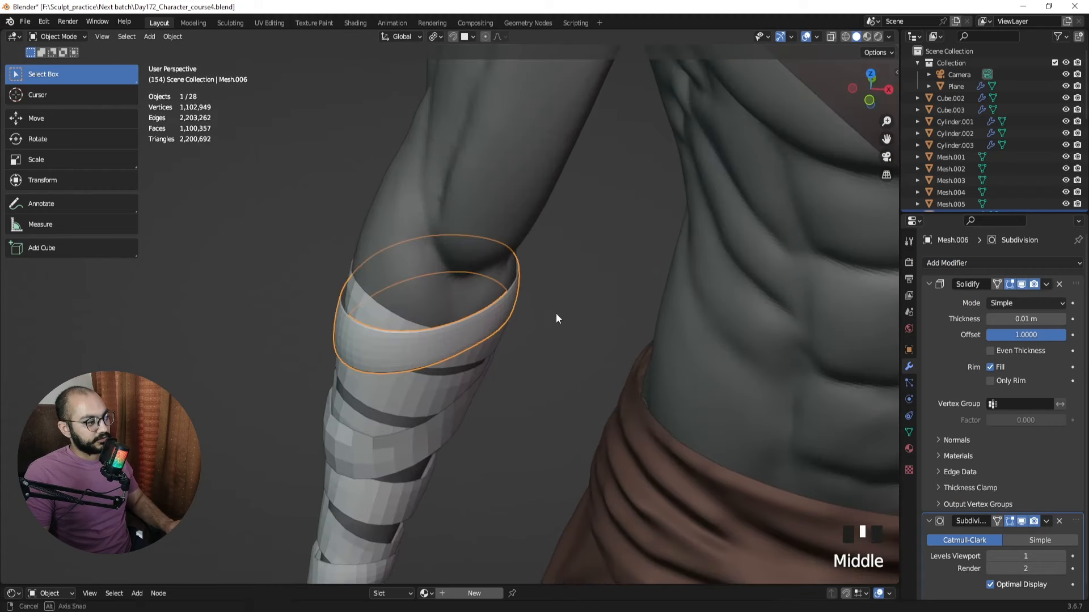
# Set the Solidify modifier's Crease Inner to 0.258 and Outer to 0.242, and shade the top band smooth.
pyautogui.click(952, 471)
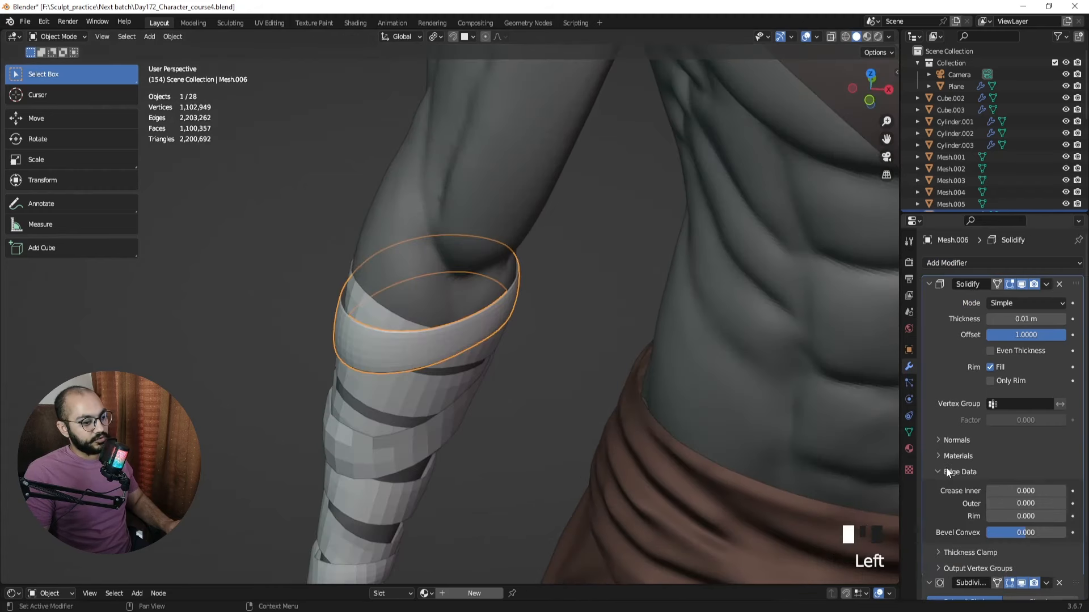
pyautogui.scroll(-2, 998, 430)
pyautogui.scroll(4, 491, 349)
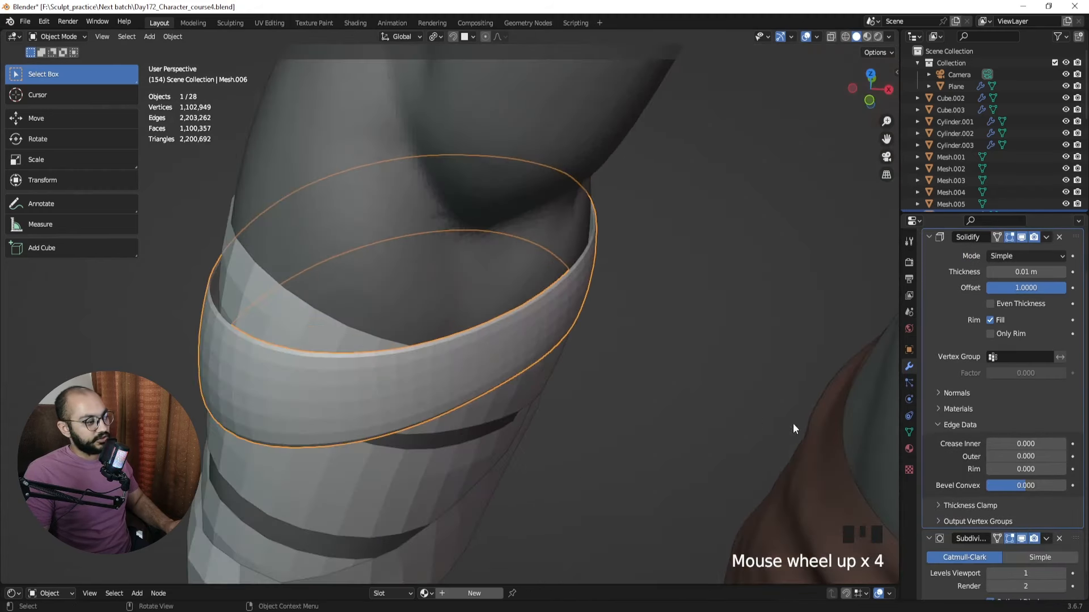
pyautogui.moveTo(994, 443); pyautogui.dragTo(1018, 443)
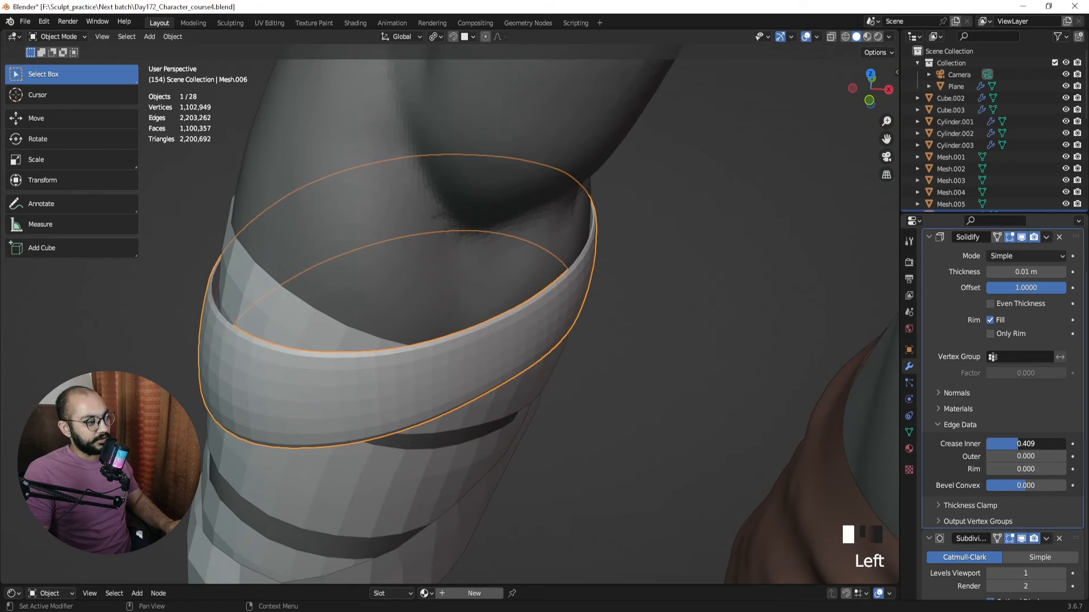
pyautogui.rightClick(534, 352)
pyautogui.click(508, 352)
pyautogui.scroll(-5, 547, 417)
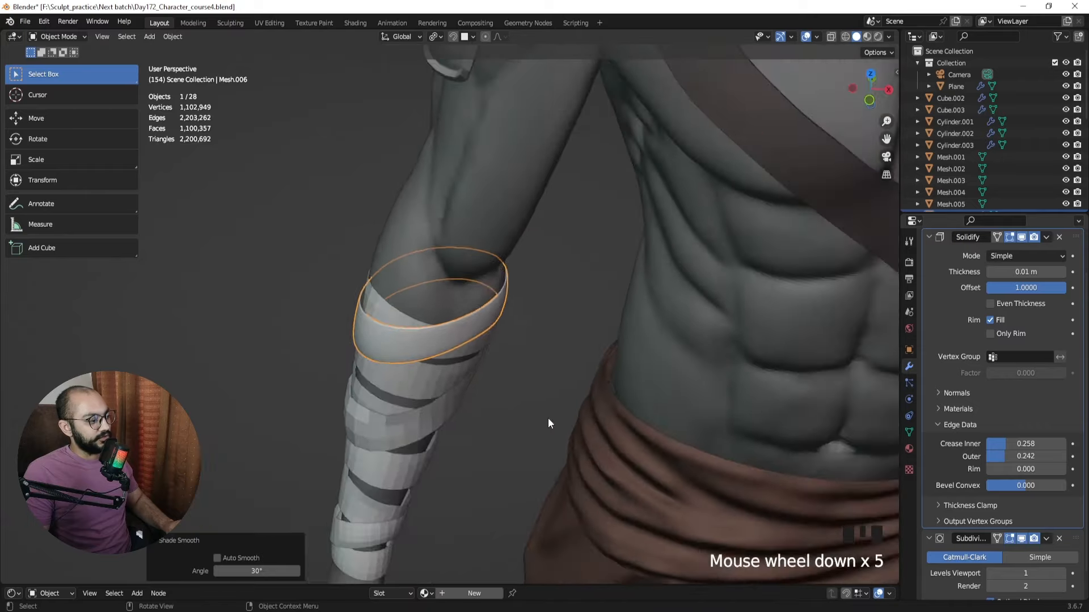
# Select all the forearm bands without the body, with the top band active, and copy its modifiers to the others.
pyautogui.scroll(-3, 454, 444)
pyautogui.click(445, 457)
pyautogui.moveTo(444, 457); pyautogui.dragTo(307, 269)
pyautogui.scroll(2, 459, 370)
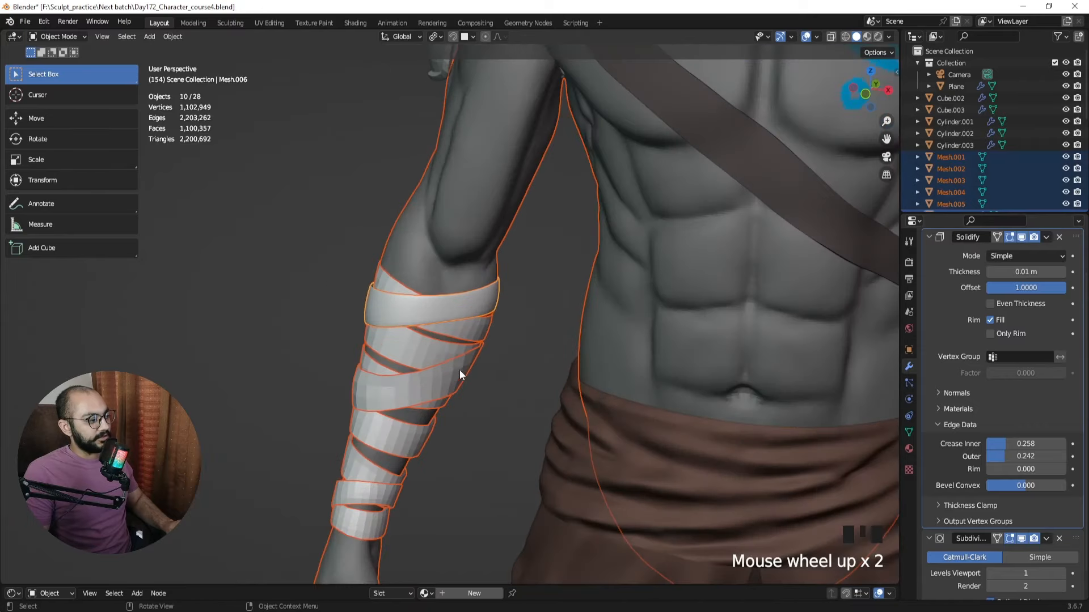
pyautogui.keyDown('ctrl'); pyautogui.moveTo(346, 152); pyautogui.dragTo(582, 180); pyautogui.keyUp('ctrl')
pyautogui.scroll(2, 444, 317)
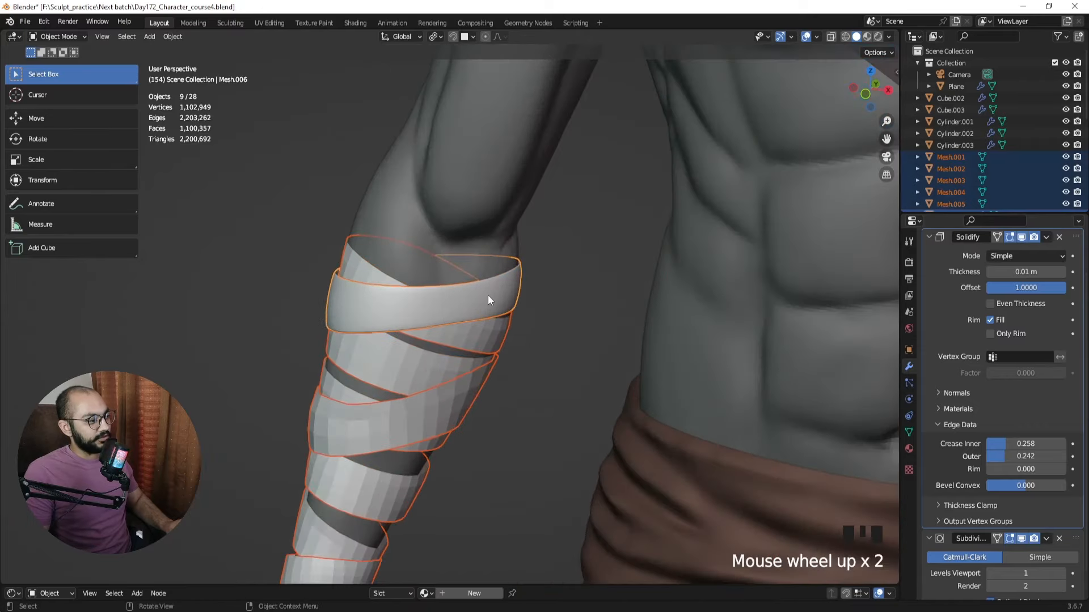
pyautogui.keyDown('shift'); pyautogui.click(479, 300); pyautogui.keyUp('shift')
pyautogui.keyDown('shift'); pyautogui.click(447, 304); pyautogui.keyUp('shift')
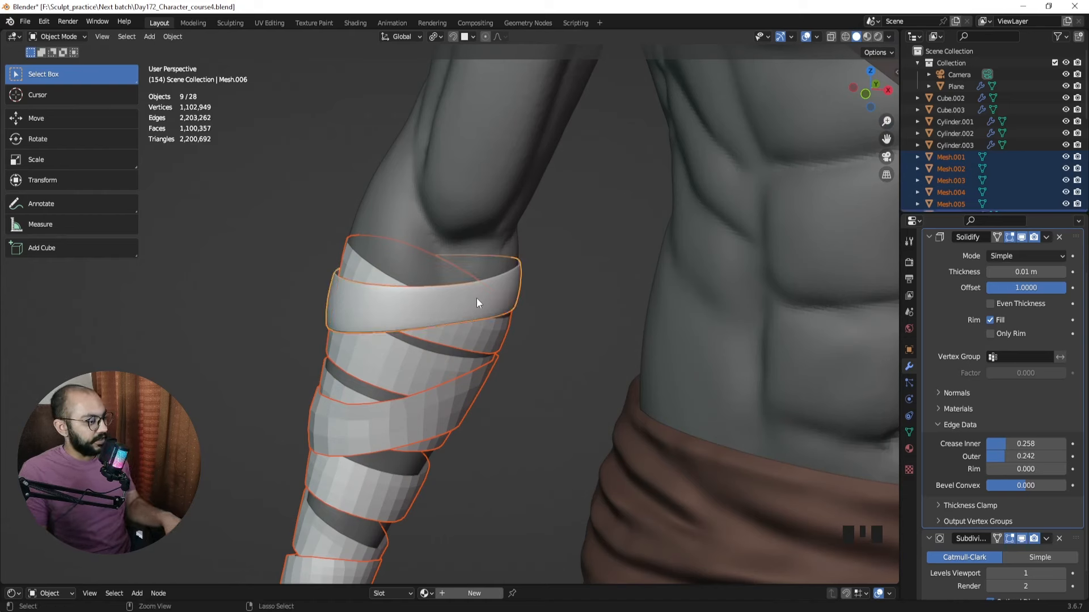
pyautogui.hotkey('ctrl', 'l')
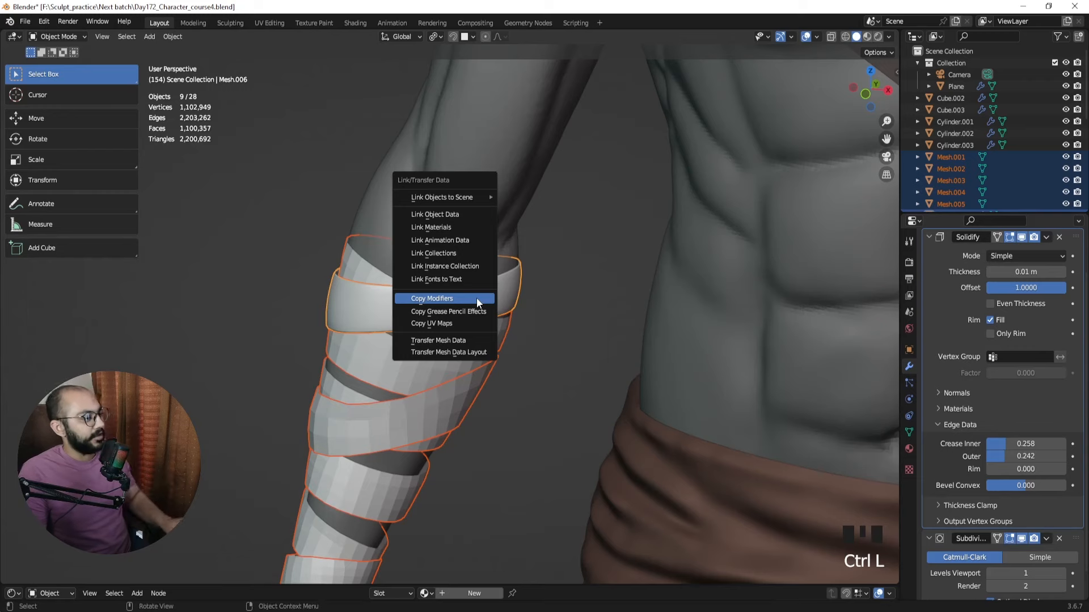
pyautogui.click(476, 297)
pyautogui.click(529, 377)
# Select every forearm band without the body, shade them smooth and clear the selection.
pyautogui.scroll(-3, 510, 371)
pyautogui.moveTo(493, 367); pyautogui.dragTo(382, 375, button='middle')
pyautogui.moveTo(302, 273); pyautogui.dragTo(484, 485)
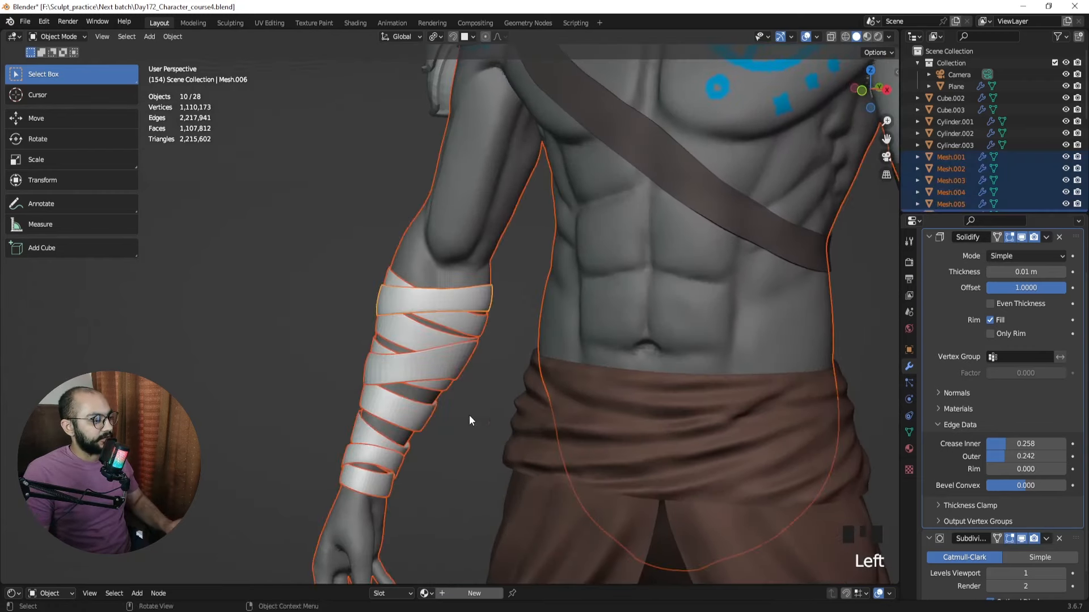
pyautogui.keyDown('ctrl'); pyautogui.moveTo(455, 190); pyautogui.dragTo(474, 219); pyautogui.keyUp('ctrl')
pyautogui.rightClick(468, 219)
pyautogui.click(467, 220)
pyautogui.click(477, 370)
pyautogui.scroll(-2, 454, 383)
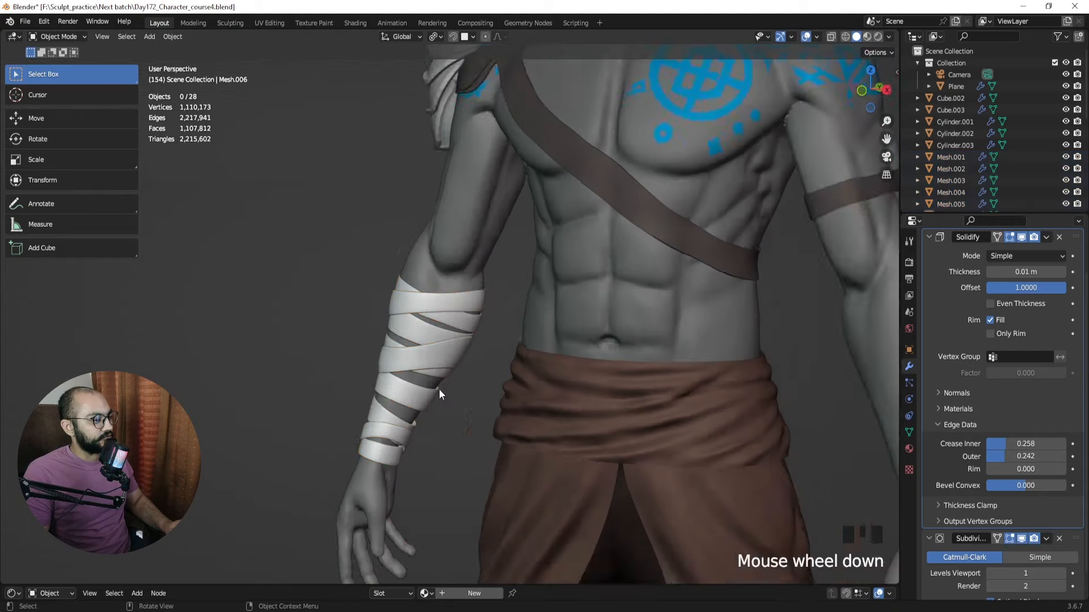
# Turn on the wireframe overlay and examine the topology of the bands from all around the forearm.
pyautogui.moveTo(439, 388); pyautogui.dragTo(475, 340, button='middle')
pyautogui.scroll(3, 664, 386)
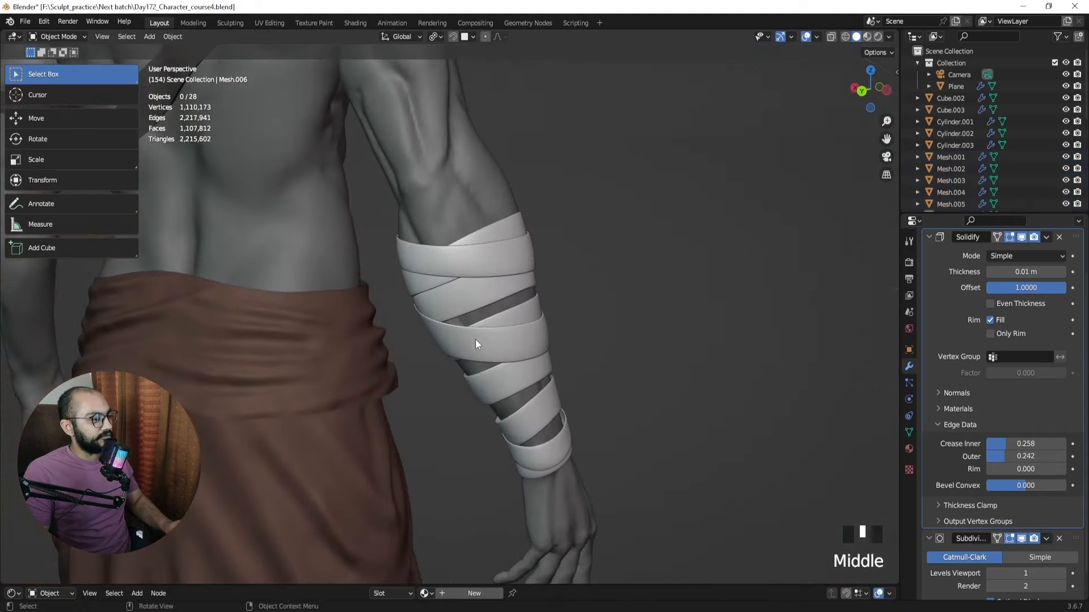
pyautogui.click(811, 37)
pyautogui.click(747, 237)
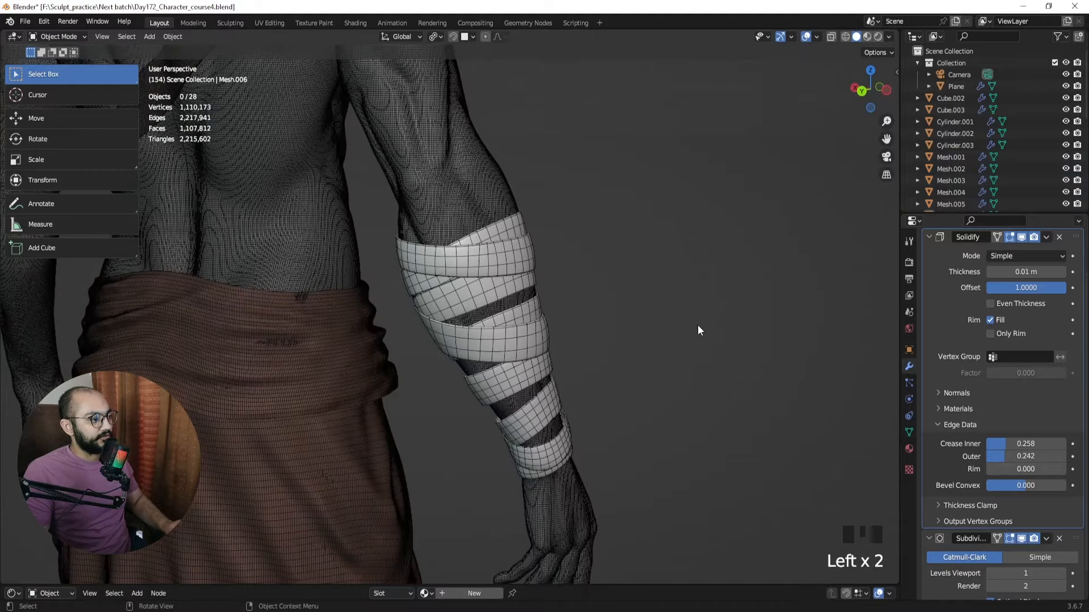
pyautogui.moveTo(697, 325); pyautogui.dragTo(664, 173, button='middle')
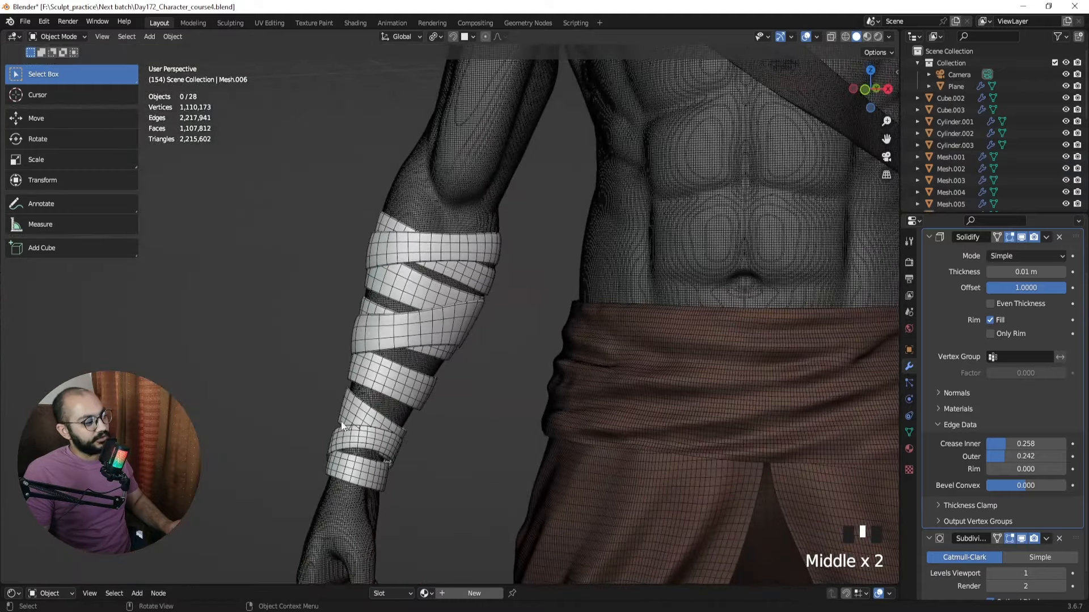
pyautogui.moveTo(509, 271); pyautogui.dragTo(557, 319, button='middle')
pyautogui.scroll(-3, 555, 319)
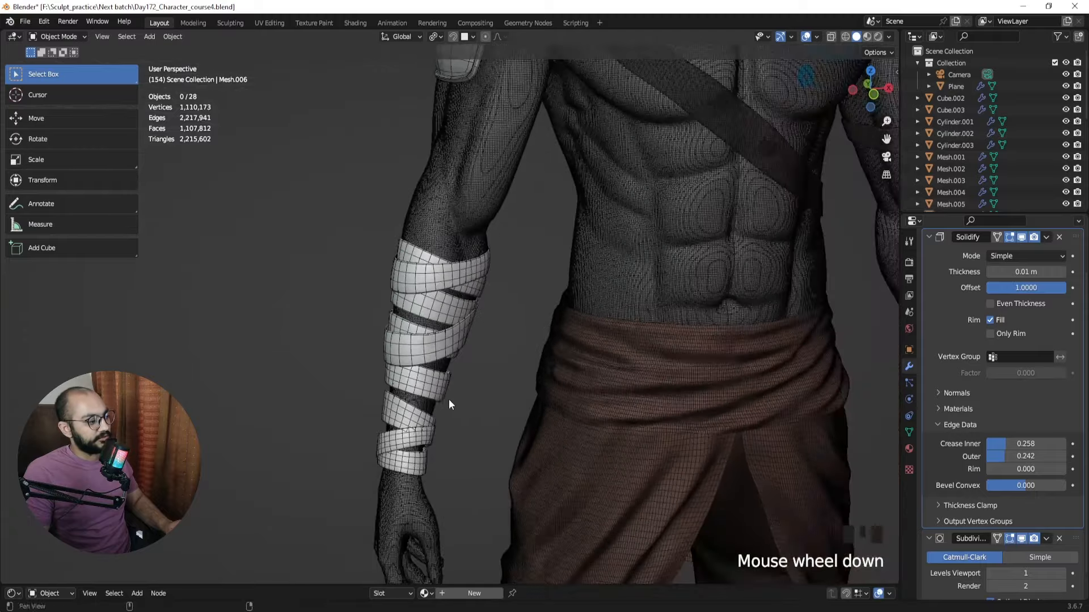
pyautogui.moveTo(448, 400); pyautogui.dragTo(601, 380, button='middle')
pyautogui.scroll(2, 443, 392)
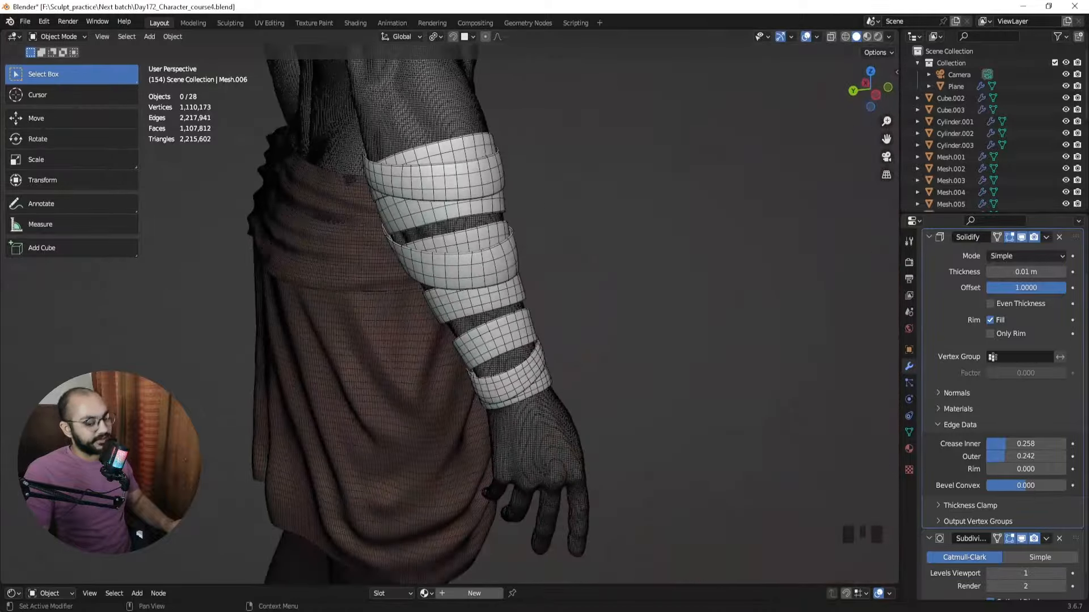